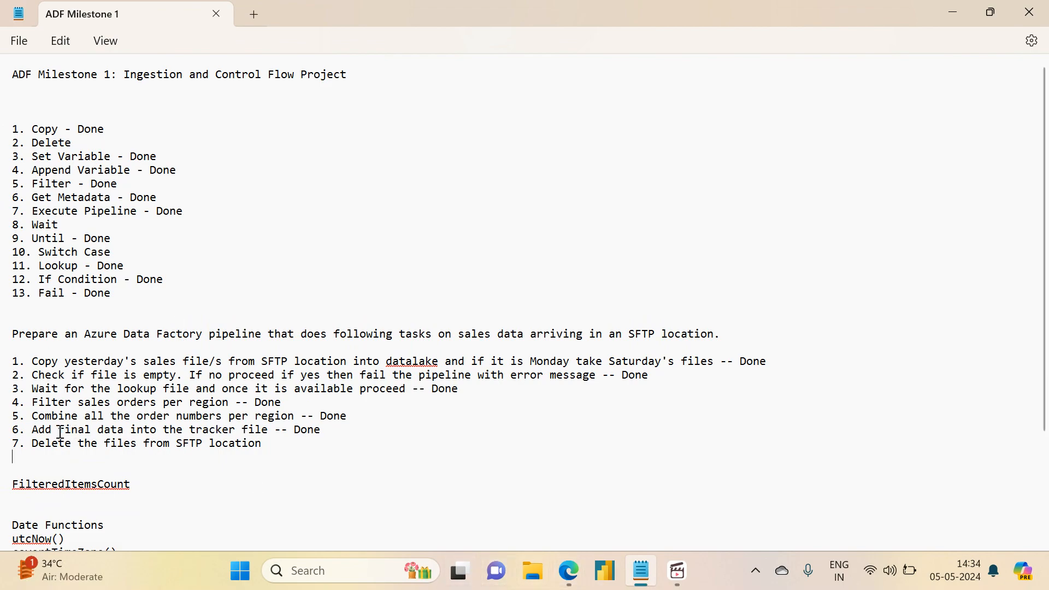
# Step: Open portal.azure.com in a new Edge tab and sign in with the first account
pyautogui.click(566, 574)
pyautogui.click(456, 495)
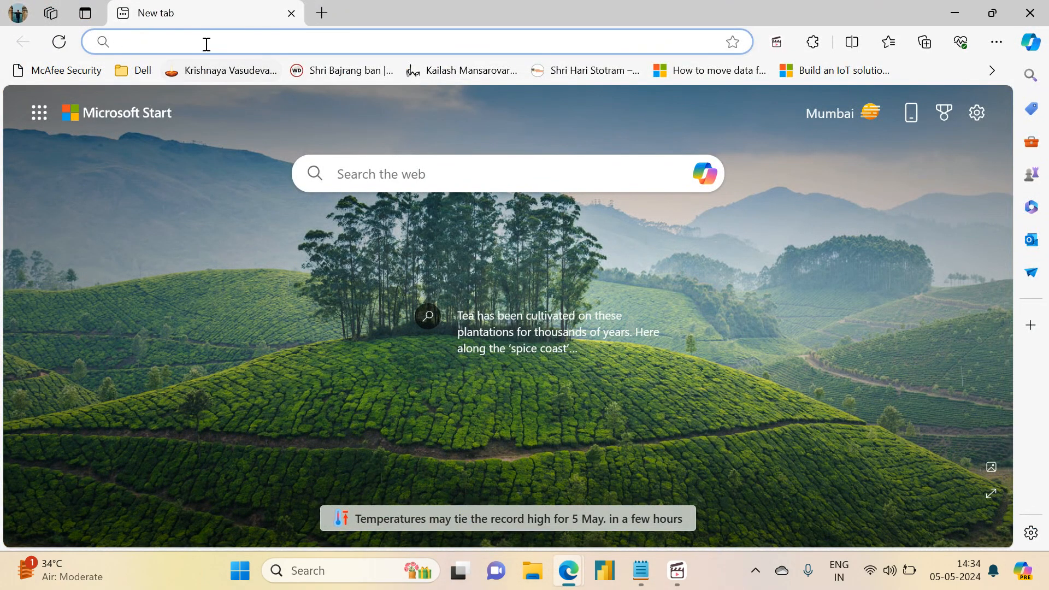
pyautogui.write('portal.azure.com')
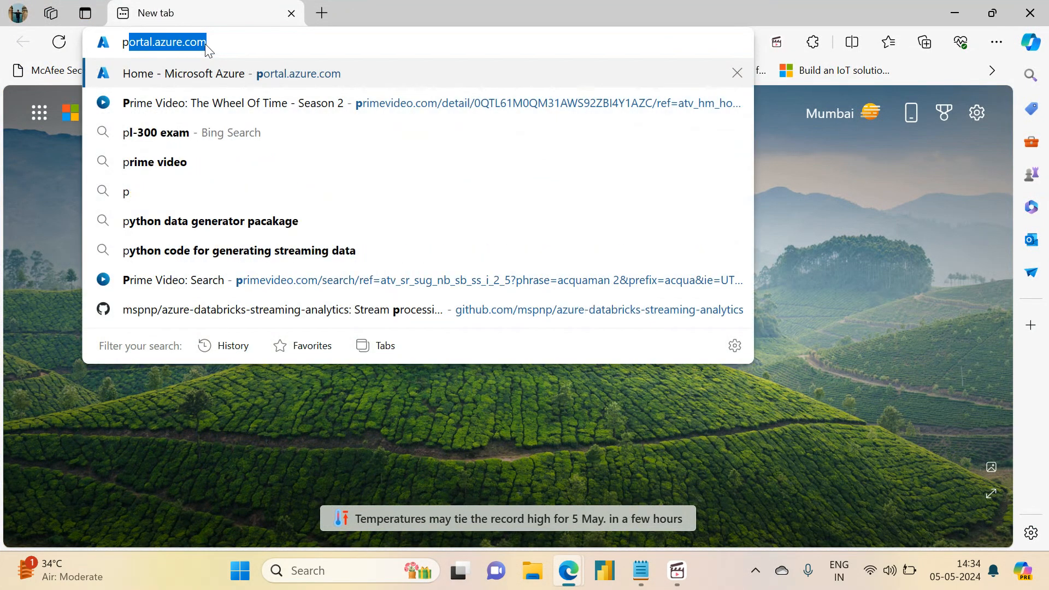
pyautogui.press('Return')
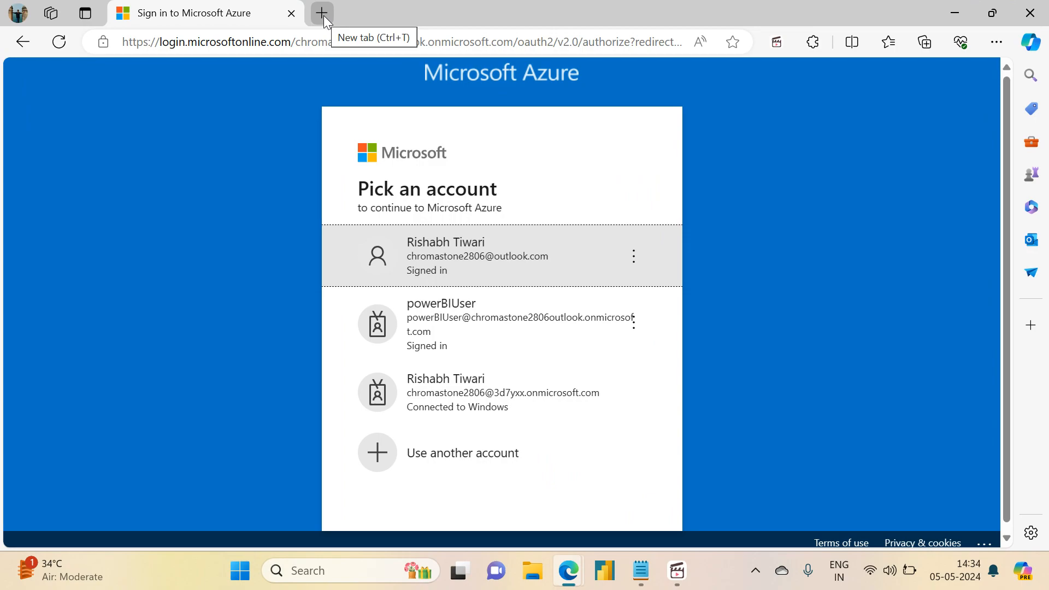
pyautogui.click(469, 241)
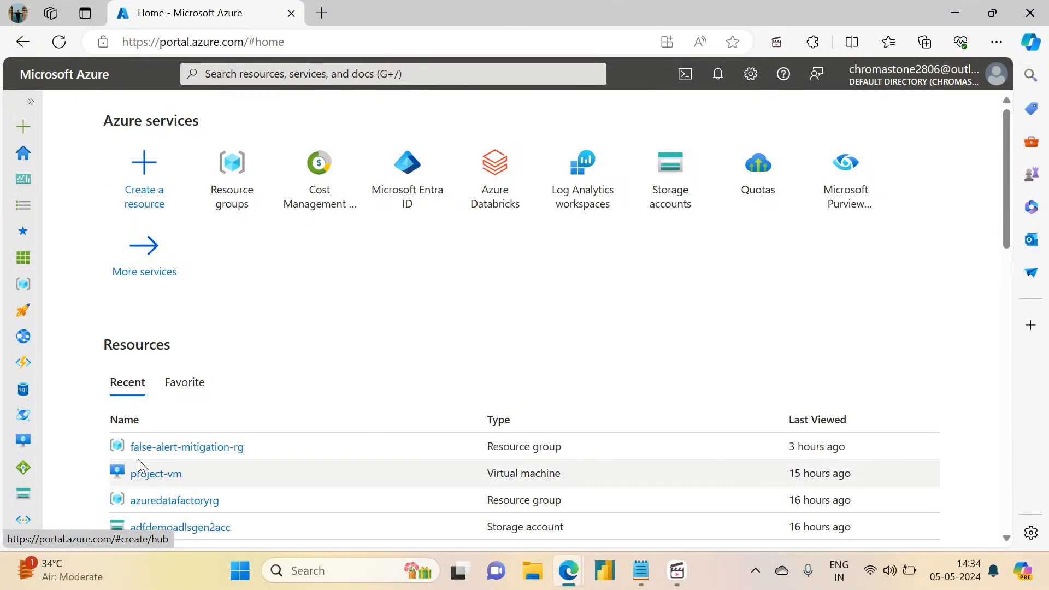
# Step: Start the project-vm virtual machine and duplicate its tab, signing in on the copy
pyautogui.click(141, 473)
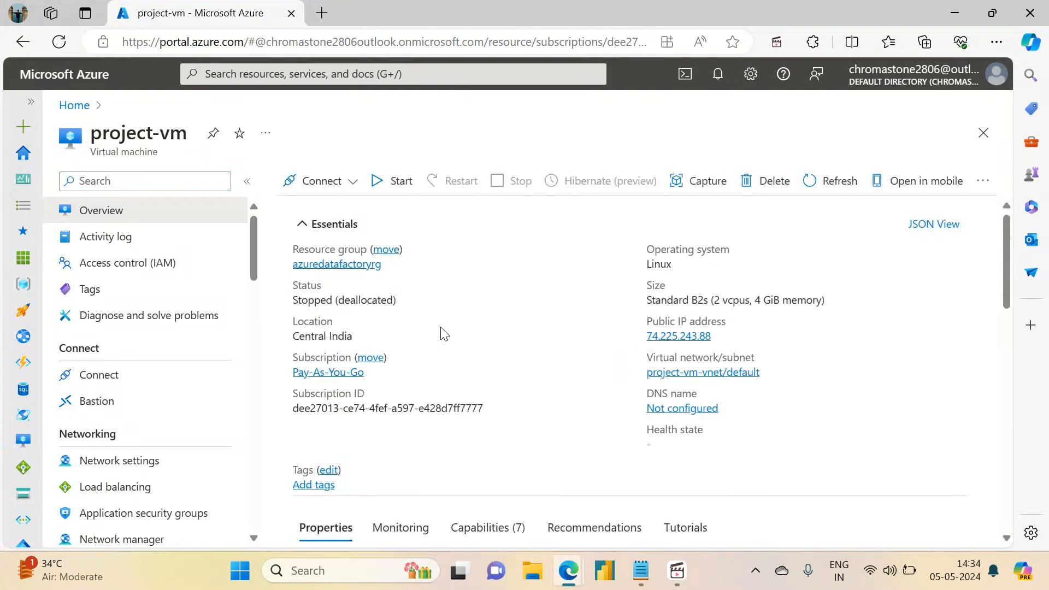
pyautogui.click(389, 185)
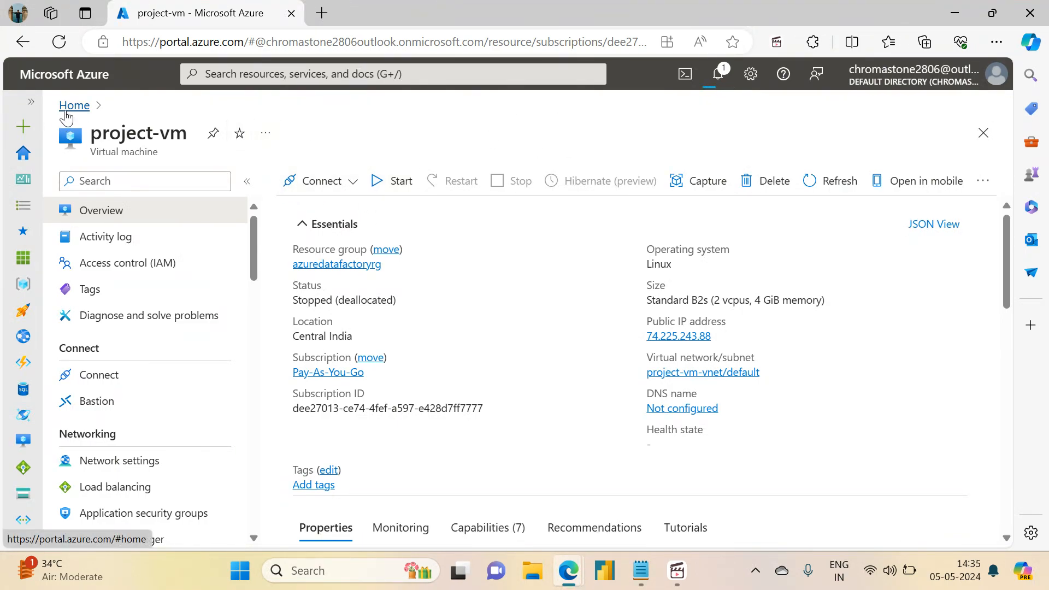
pyautogui.rightClick(230, 5)
pyautogui.click(300, 102)
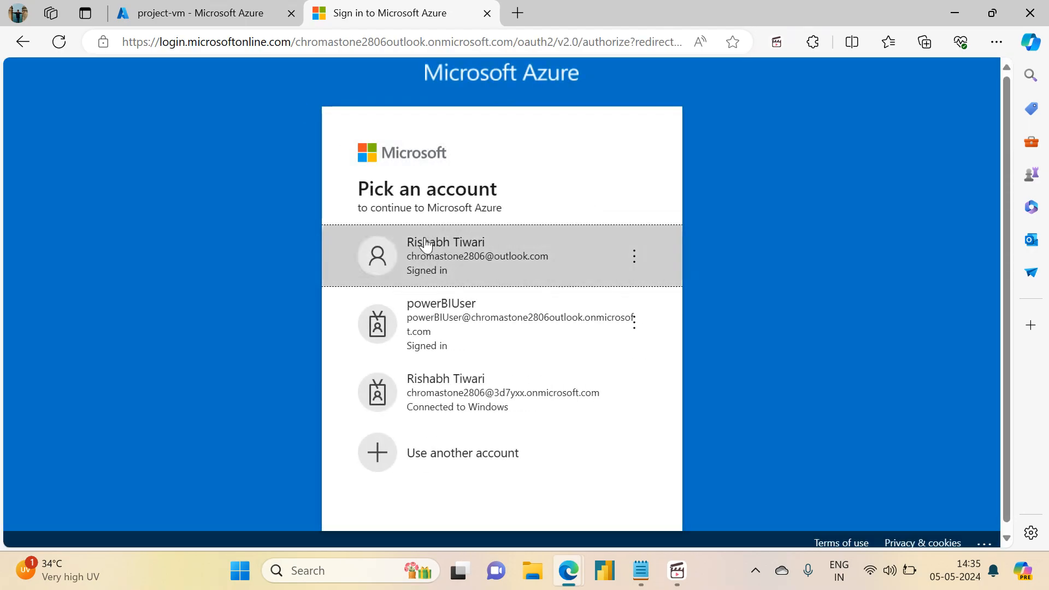
pyautogui.click(425, 242)
pyautogui.click(193, 6)
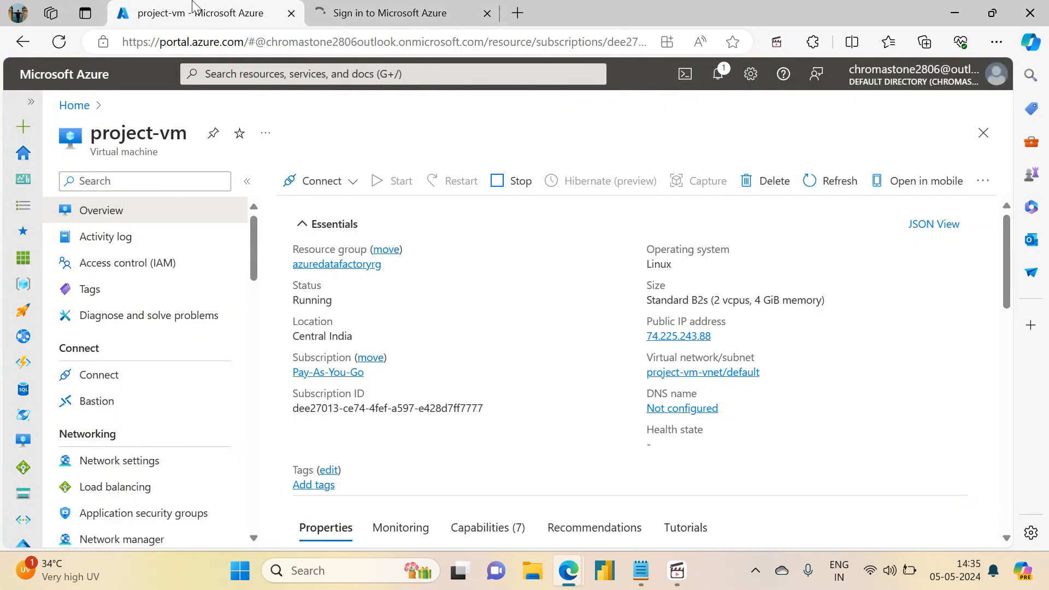
# Step: From Home on the duplicate tab, open adf-demo-rishabh and launch Data Factory Studio
pyautogui.click(406, 7)
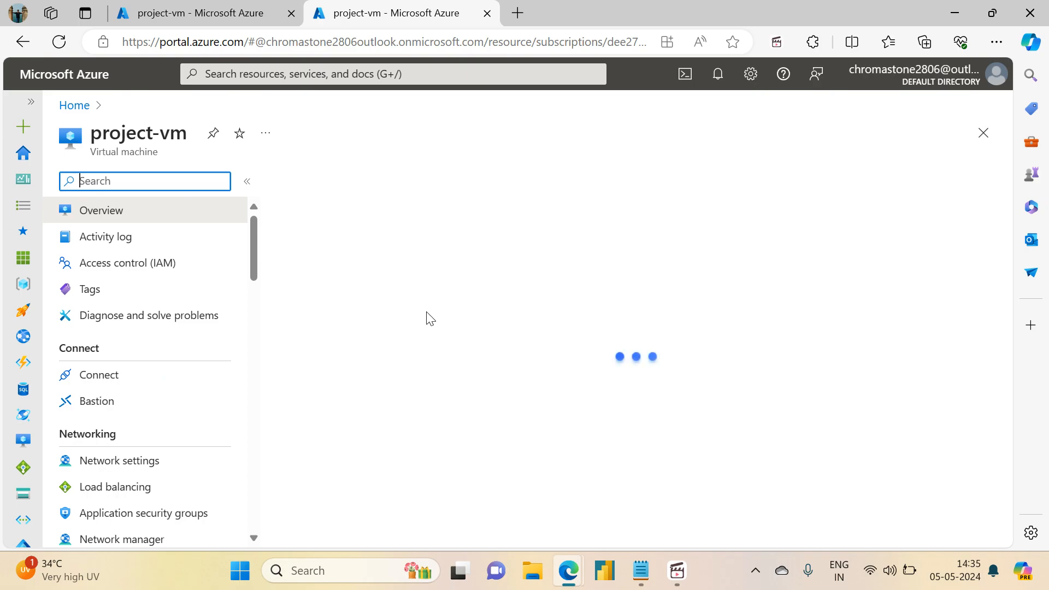
pyautogui.moveTo(1007, 292); pyautogui.dragTo(1006, 235)
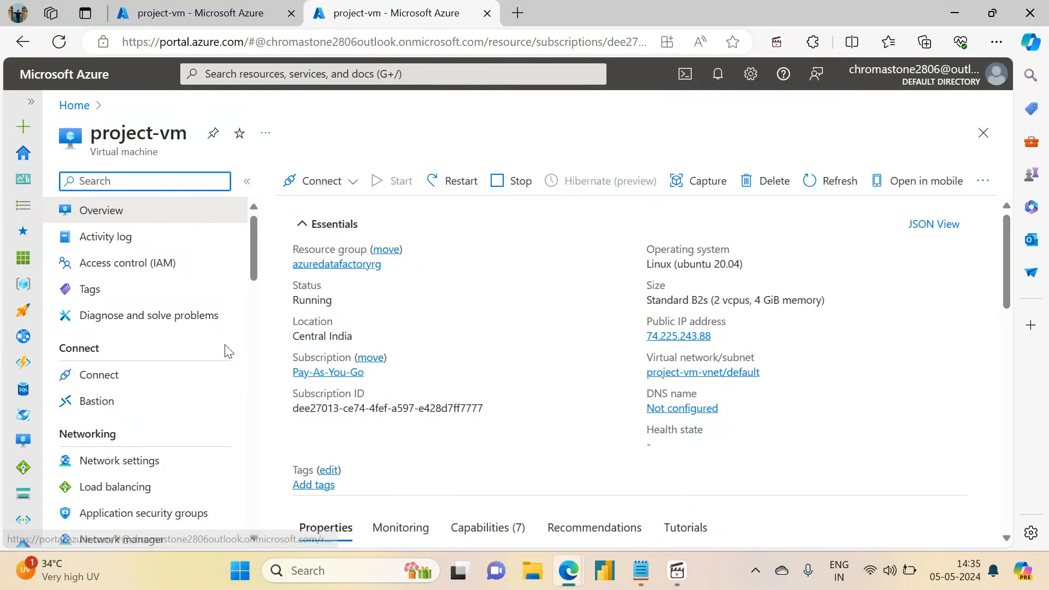
pyautogui.click(74, 105)
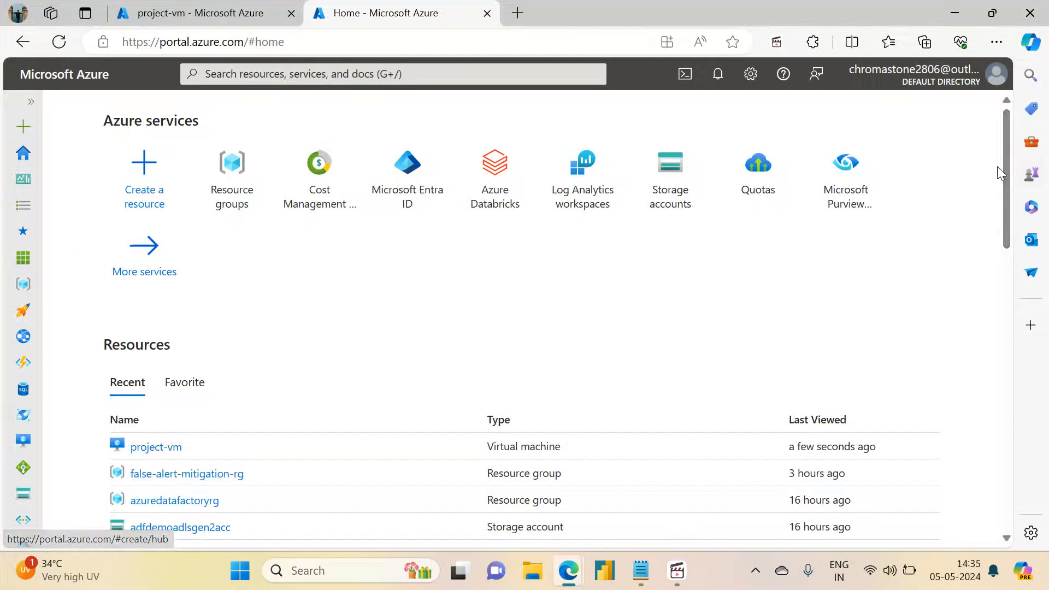
pyautogui.moveTo(1006, 165); pyautogui.dragTo(1014, 215)
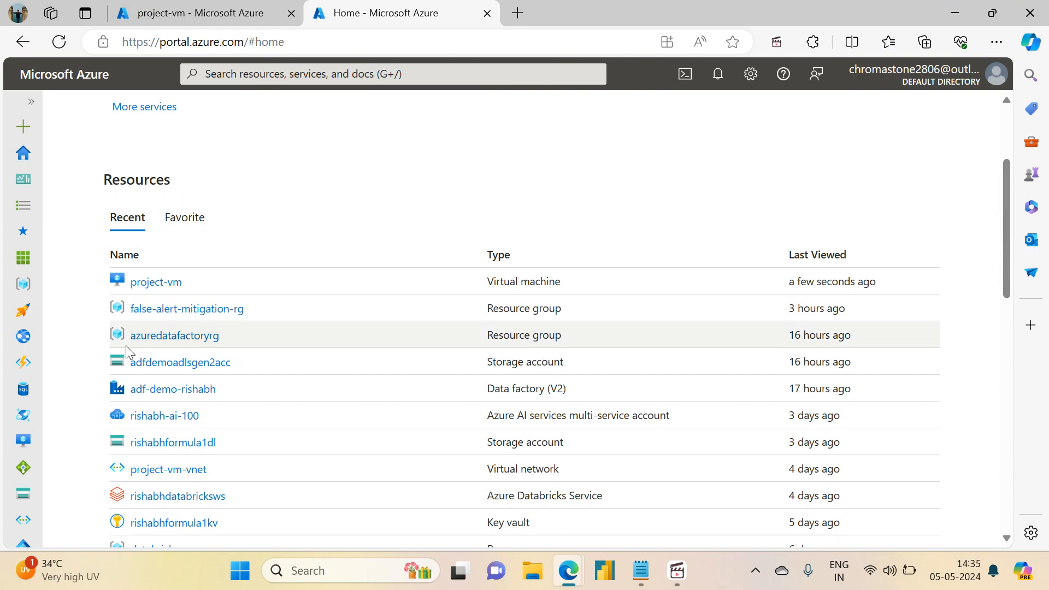
pyautogui.click(155, 391)
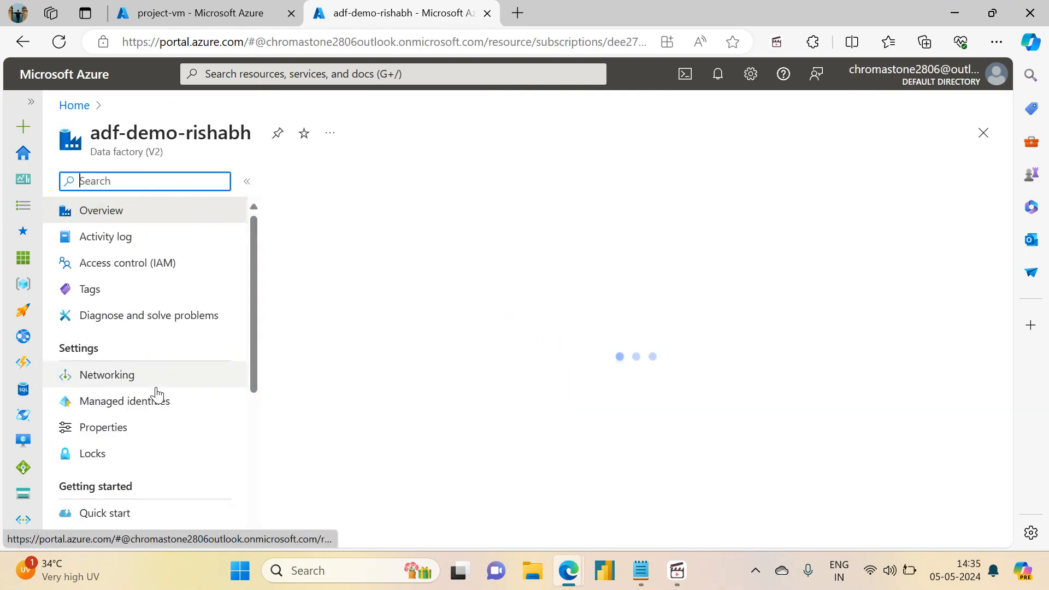
pyautogui.click(554, 464)
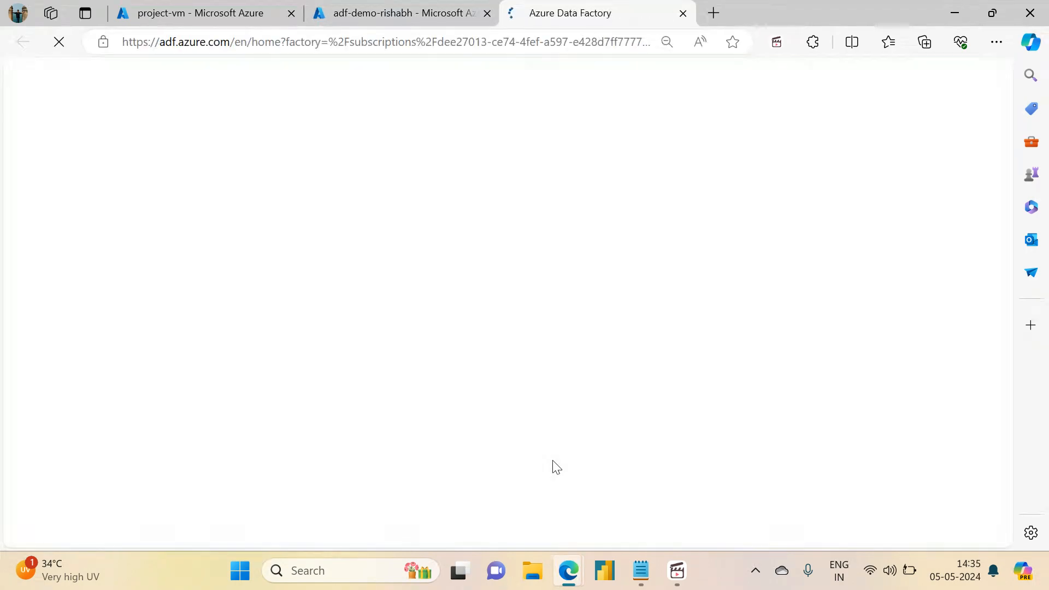
pyautogui.click(219, 7)
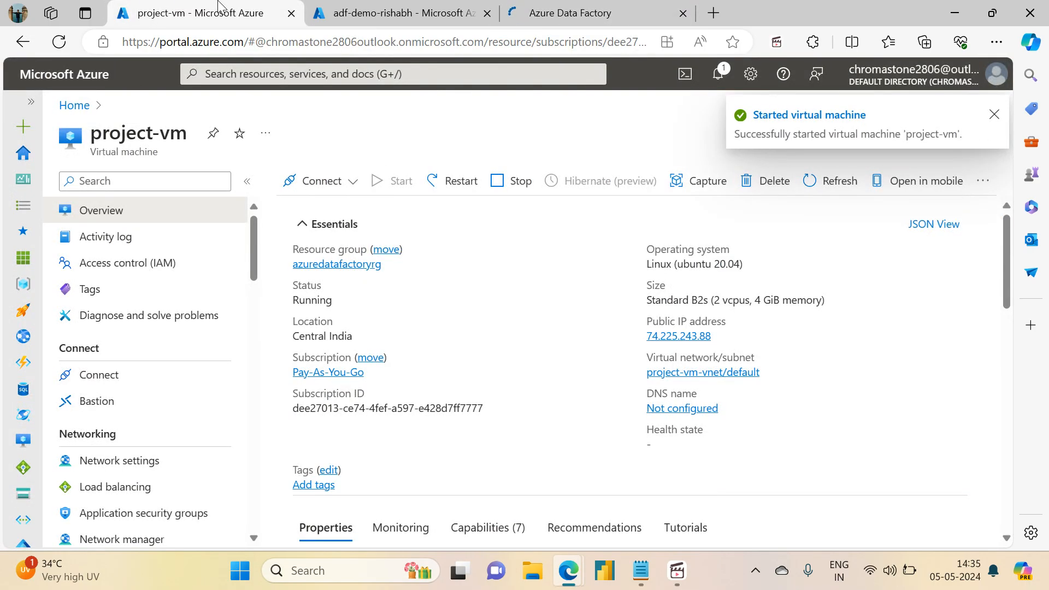
# Step: Launch WinSCP and copy project-vm's public IP address from the Azure portal
pyautogui.click(322, 570)
pyautogui.write('WinS')
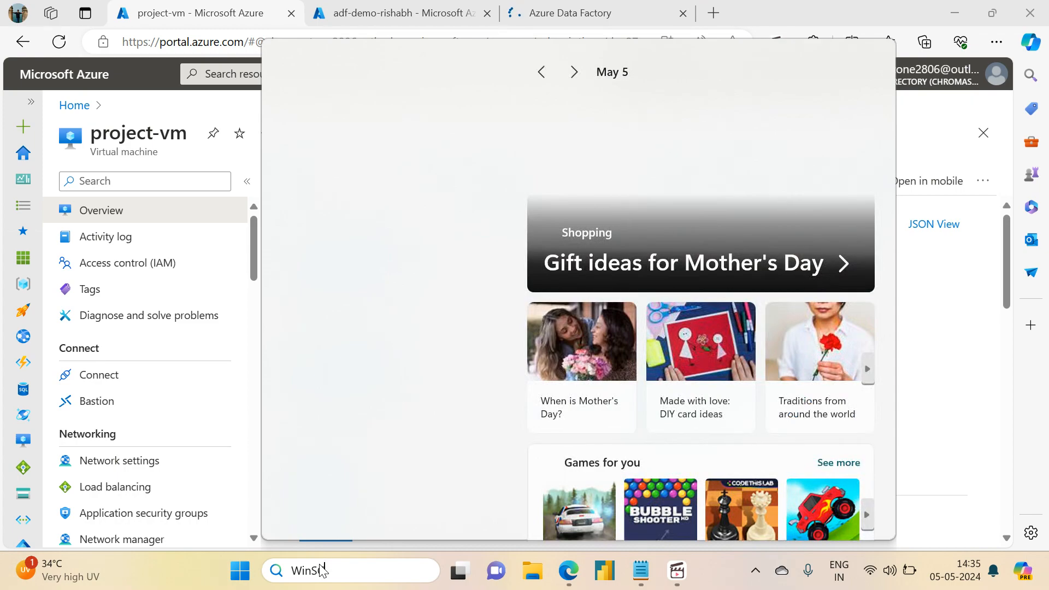
pyautogui.write('CP')
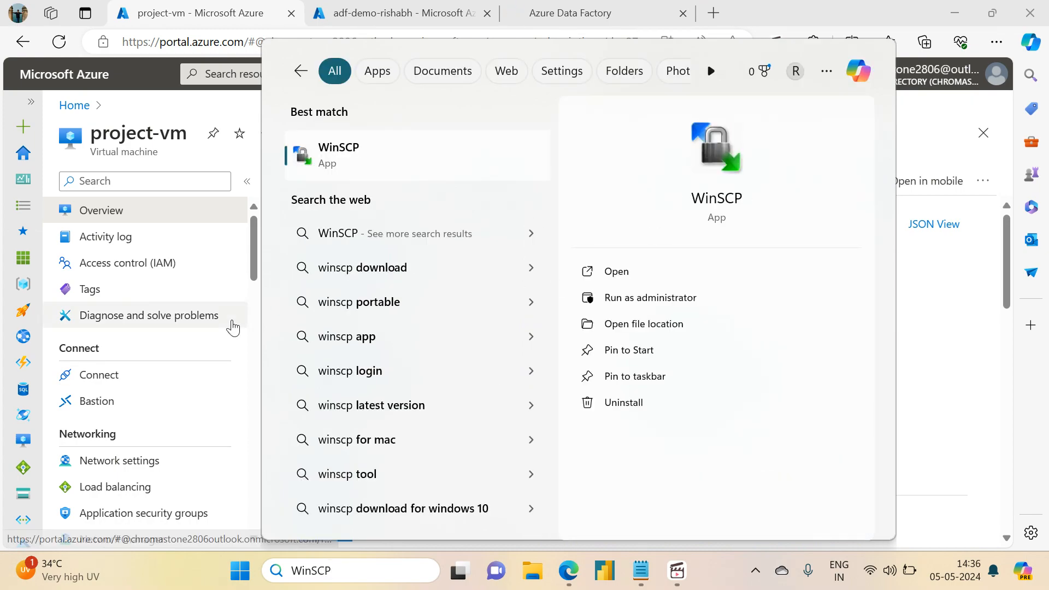
pyautogui.click(626, 271)
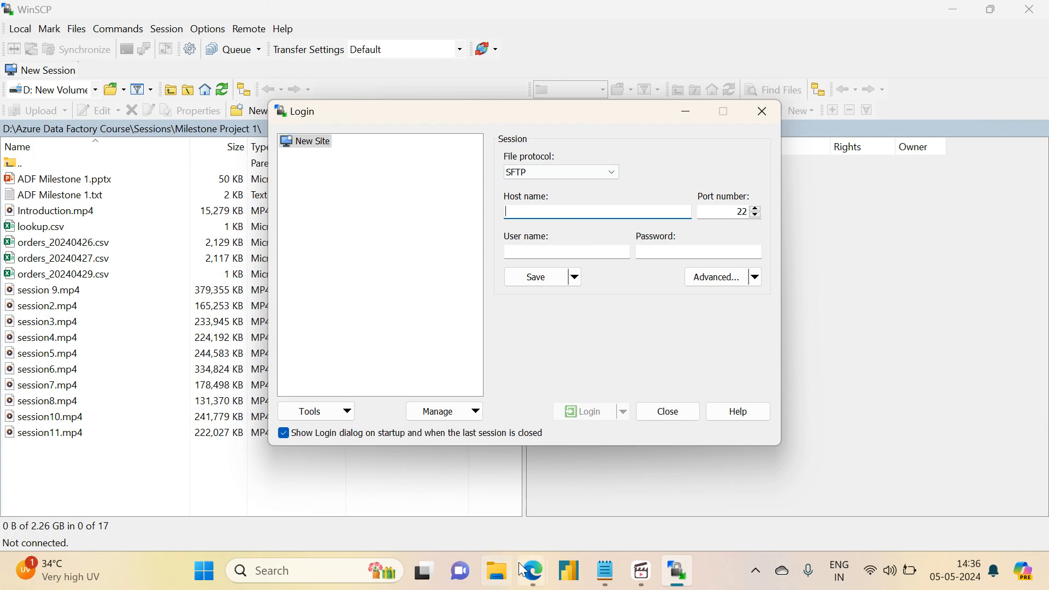
pyautogui.moveTo(533, 571)
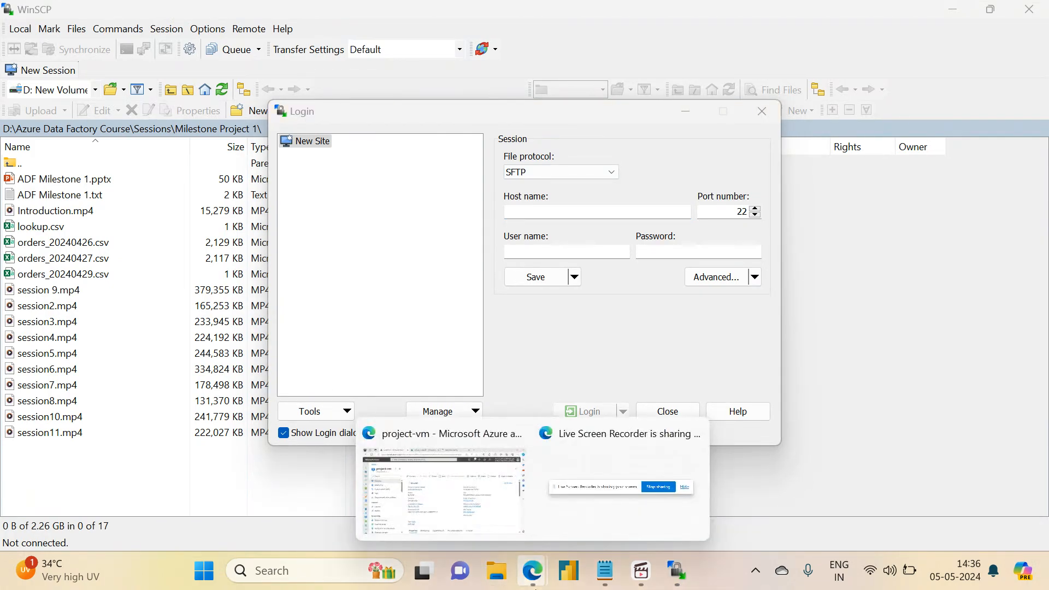
pyautogui.click(465, 506)
pyautogui.click(406, 8)
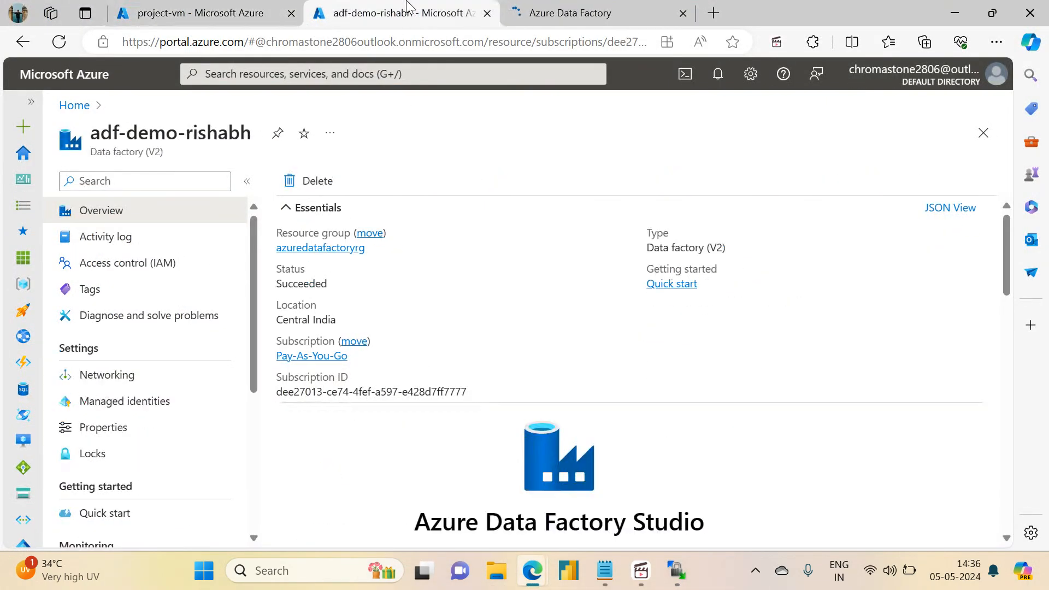
pyautogui.click(199, 10)
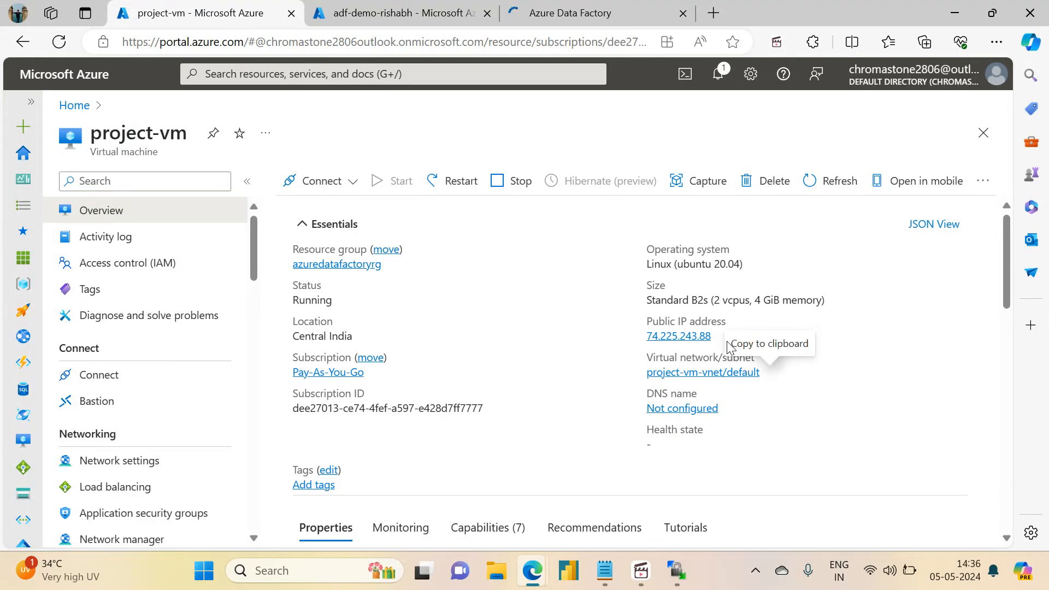
pyautogui.click(720, 337)
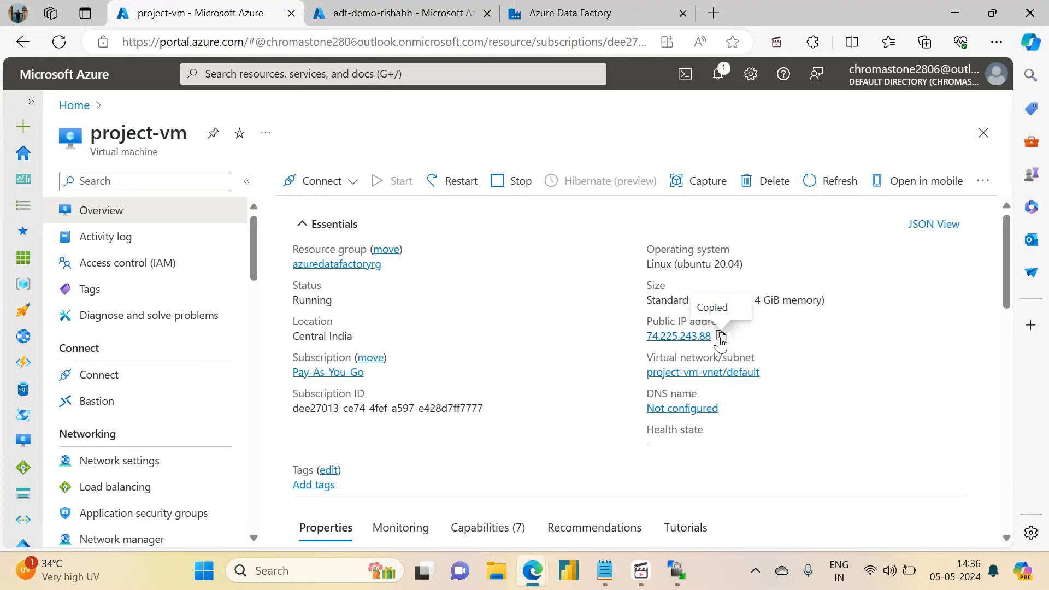
# Step: Connect WinSCP over SFTP to the VM's IP with the VM's user name and password
pyautogui.click(678, 582)
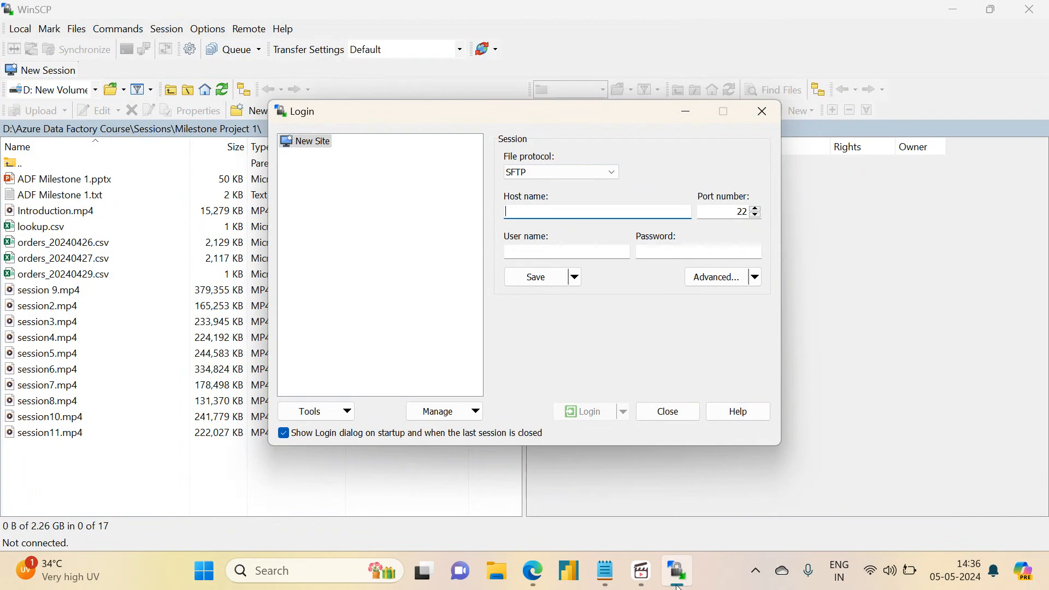
pyautogui.hotkey('ctrl', 'v')
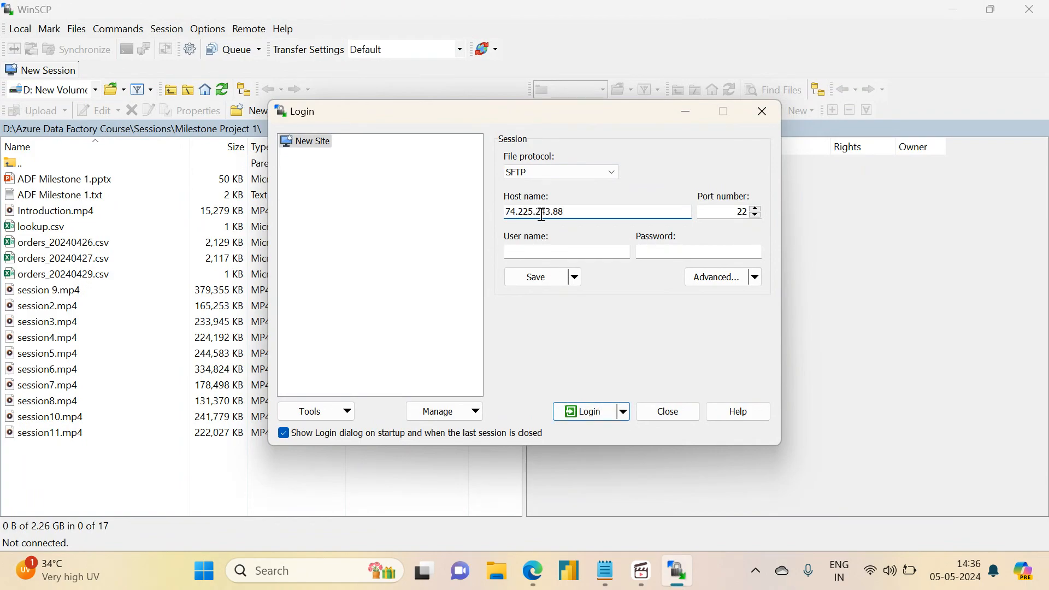
pyautogui.click(576, 254)
pyautogui.write('projectadmin')
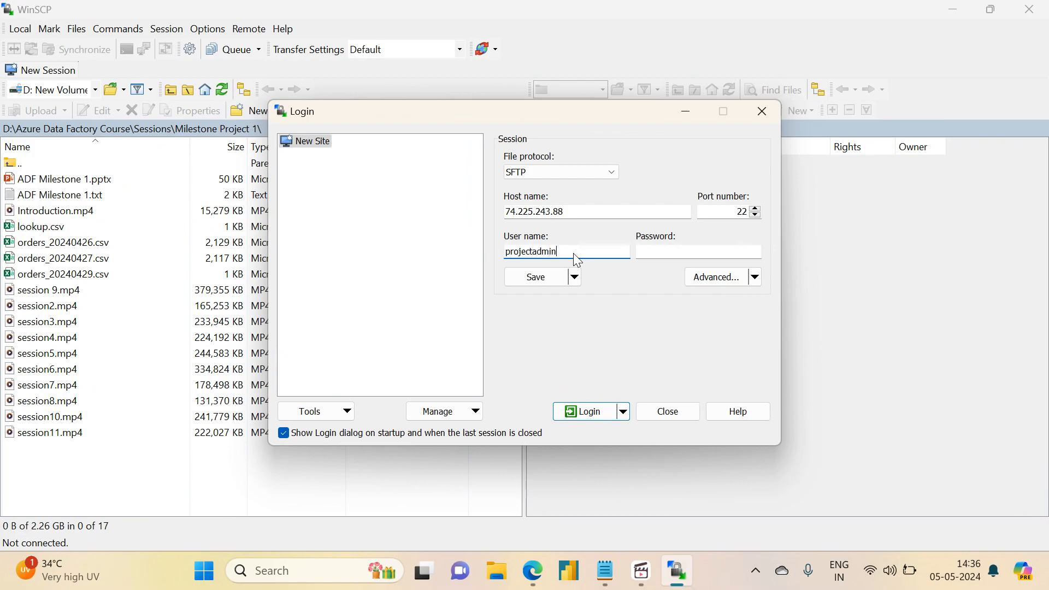
pyautogui.press('Tab')
pyautogui.write('*******')
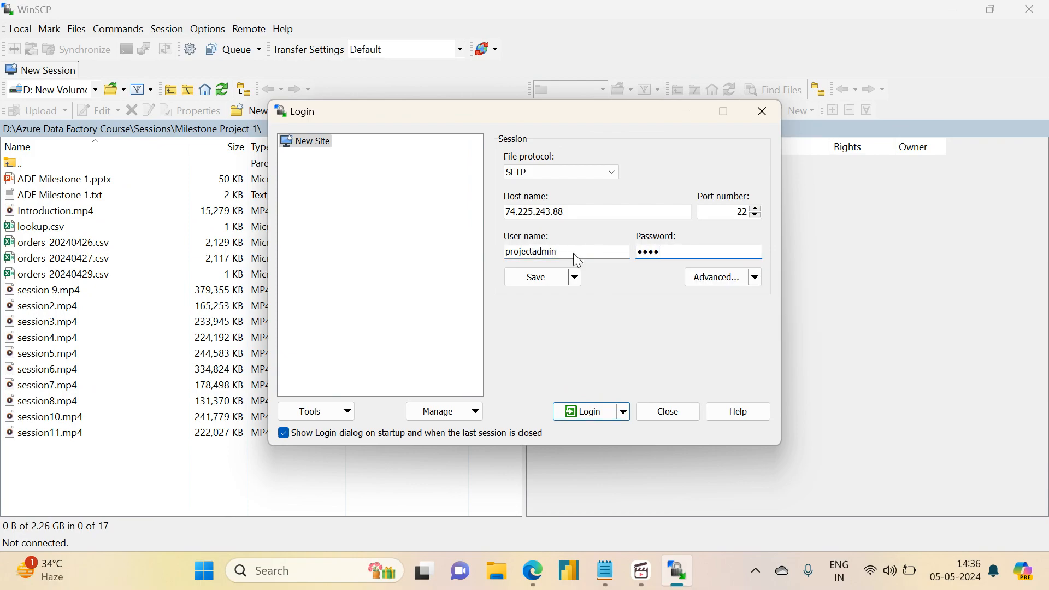
pyautogui.write('*********')
pyautogui.click(576, 408)
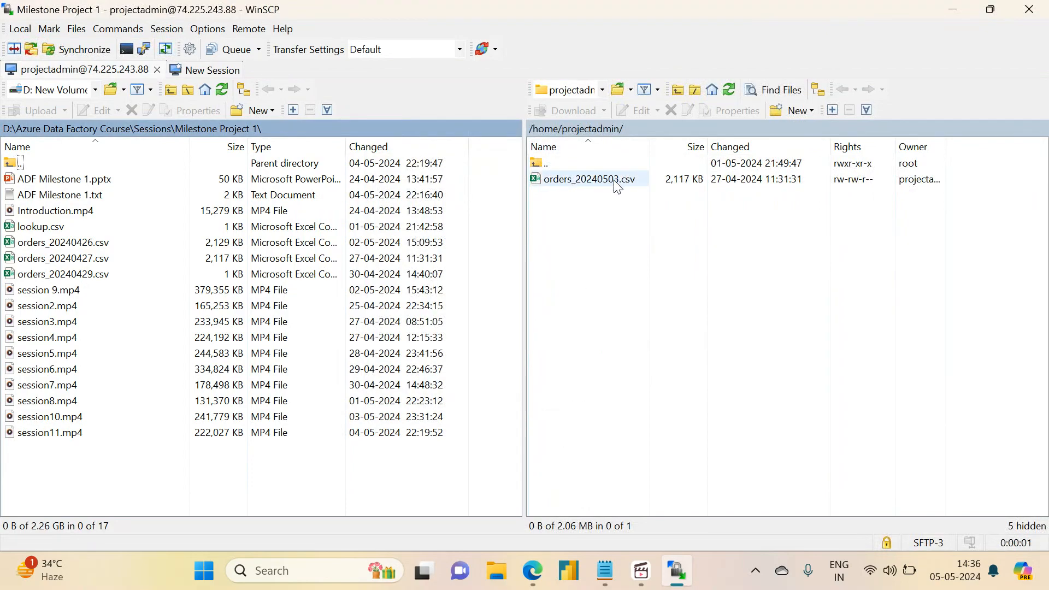
# Step: Rename orders_20240503.csv on the server to orders_20240504.csv
pyautogui.click(617, 183)
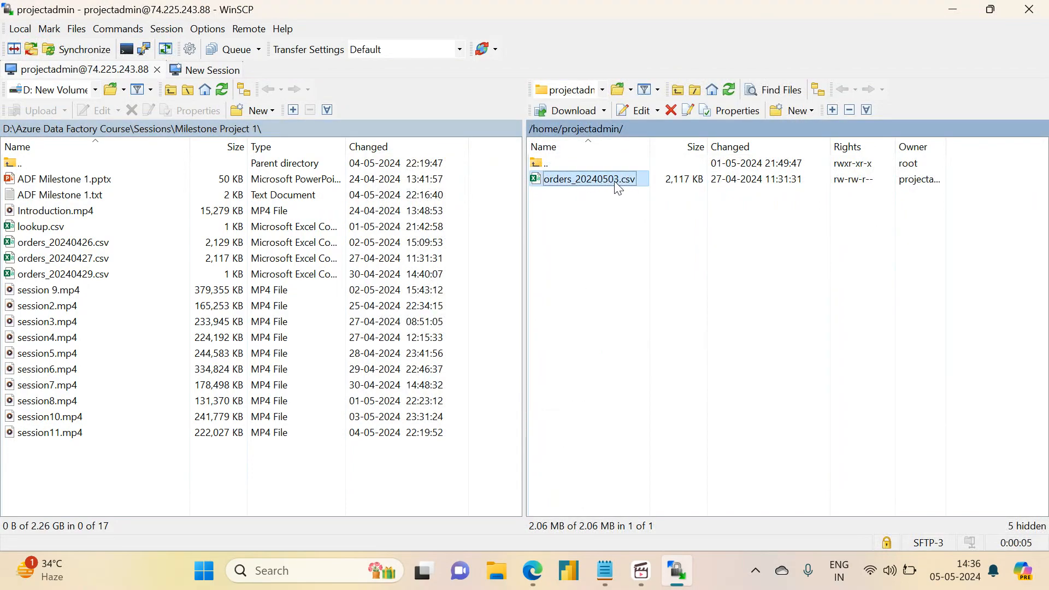
pyautogui.click(617, 184)
pyautogui.click(616, 181)
pyautogui.press('BackSpace')
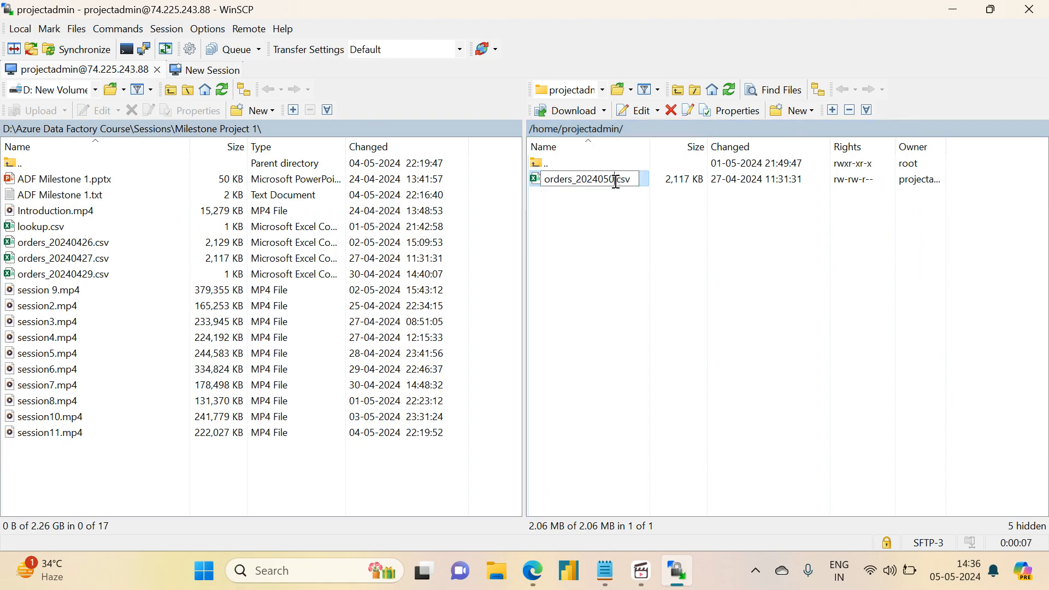
pyautogui.write('4')
pyautogui.press('Return')
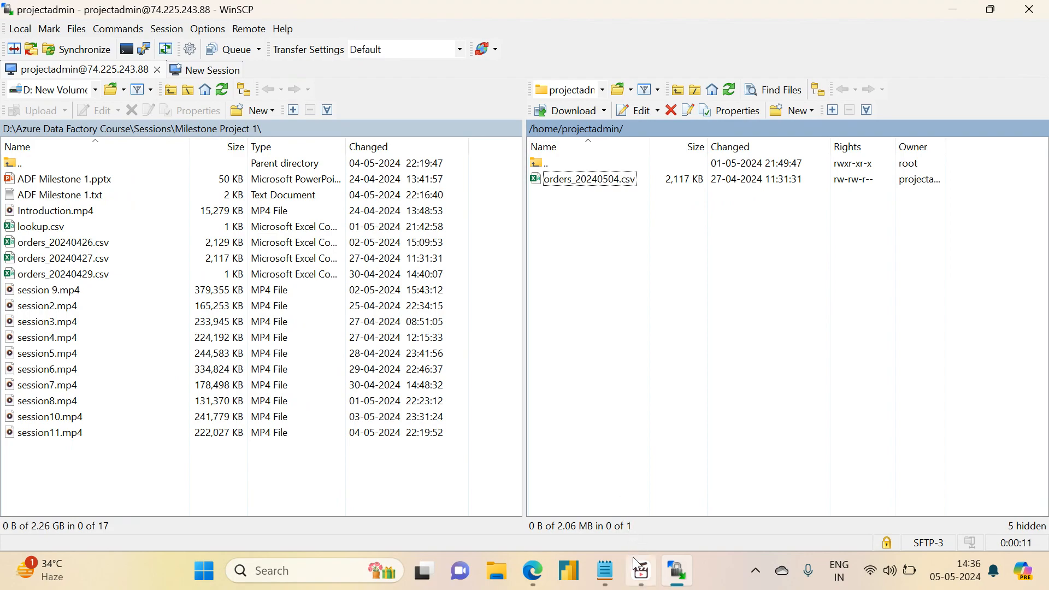
# Step: In the adf-demo-rishabh Studio tab, open milestone1_pipeline from Pipelines > MileStone1
pyautogui.click(611, 569)
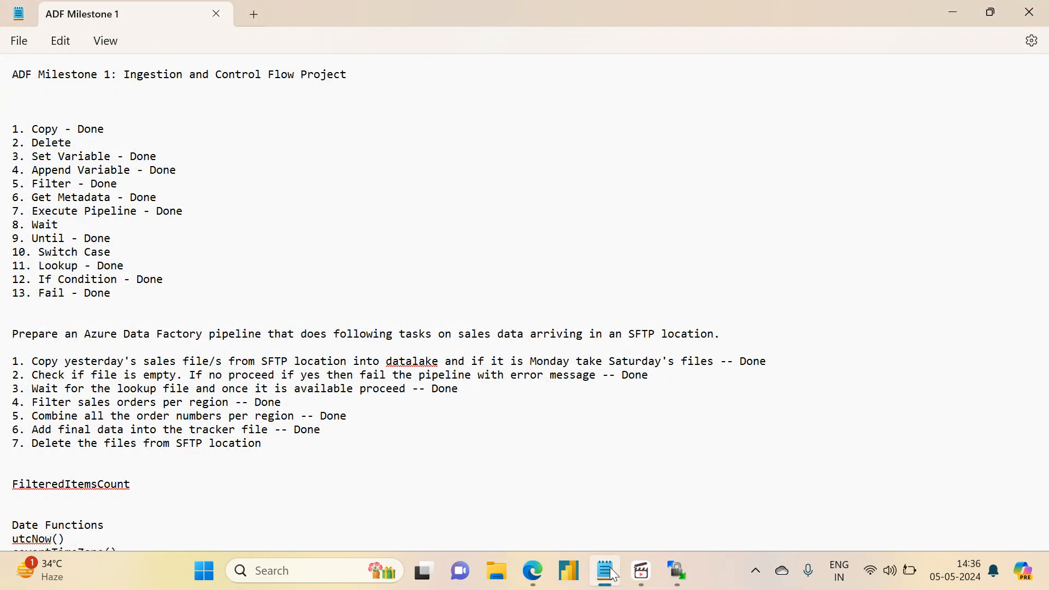
pyautogui.moveTo(690, 583)
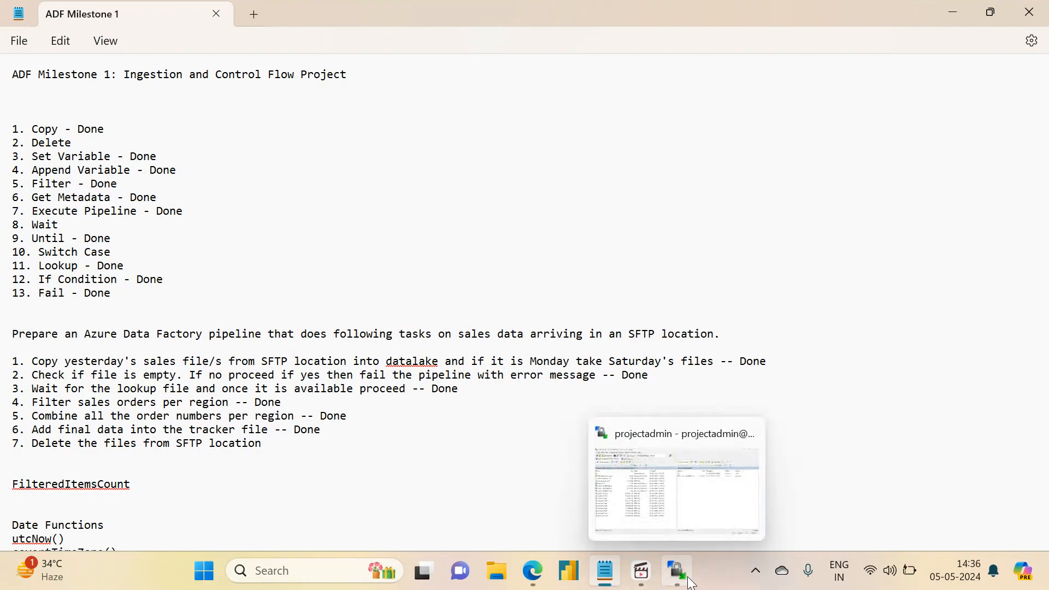
pyautogui.moveTo(533, 574)
pyautogui.click(462, 486)
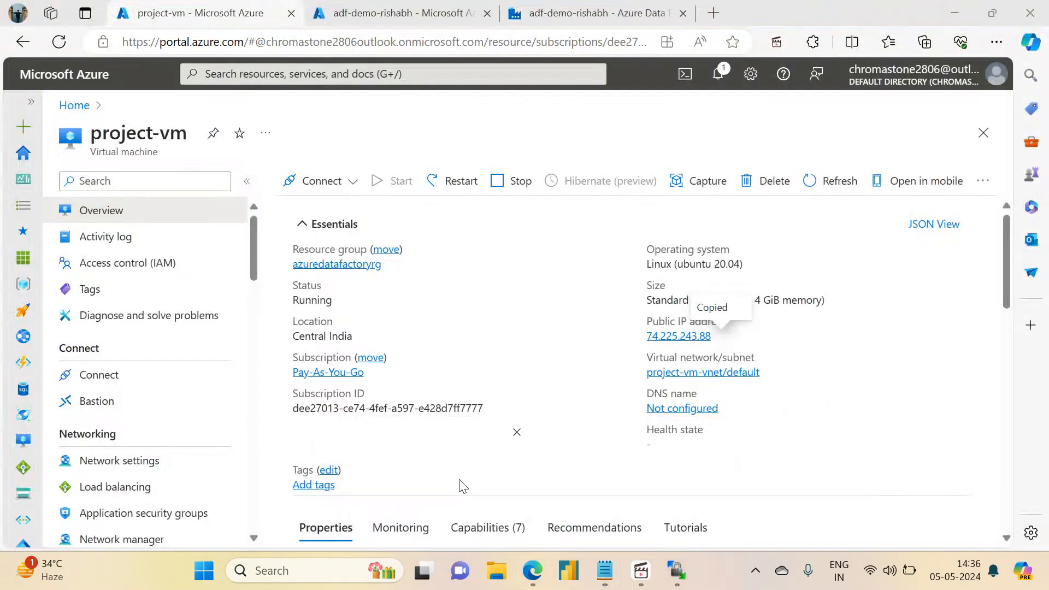
pyautogui.click(415, 12)
pyautogui.click(620, 7)
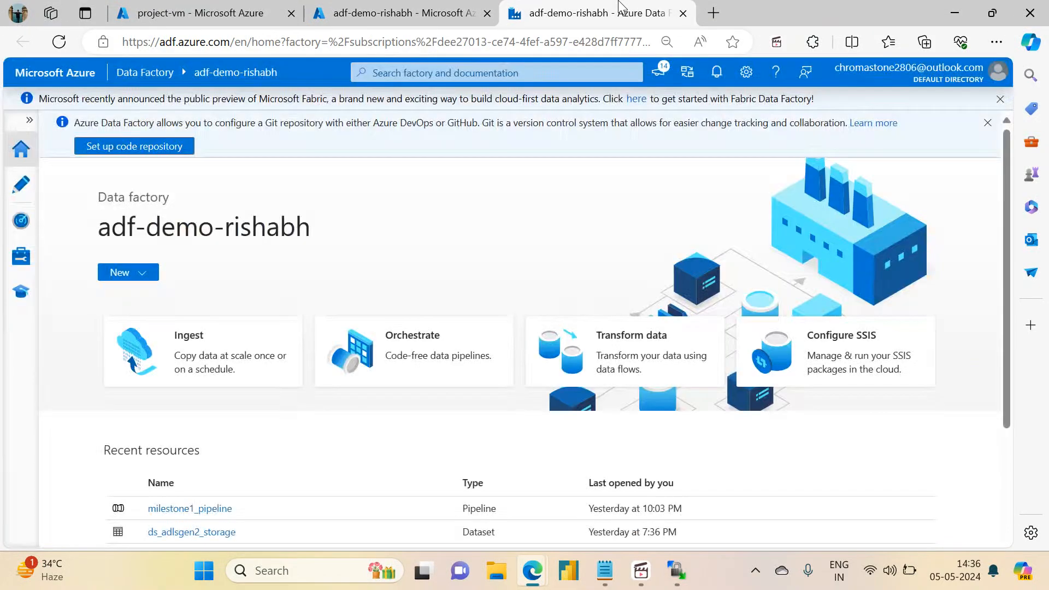
pyautogui.click(32, 188)
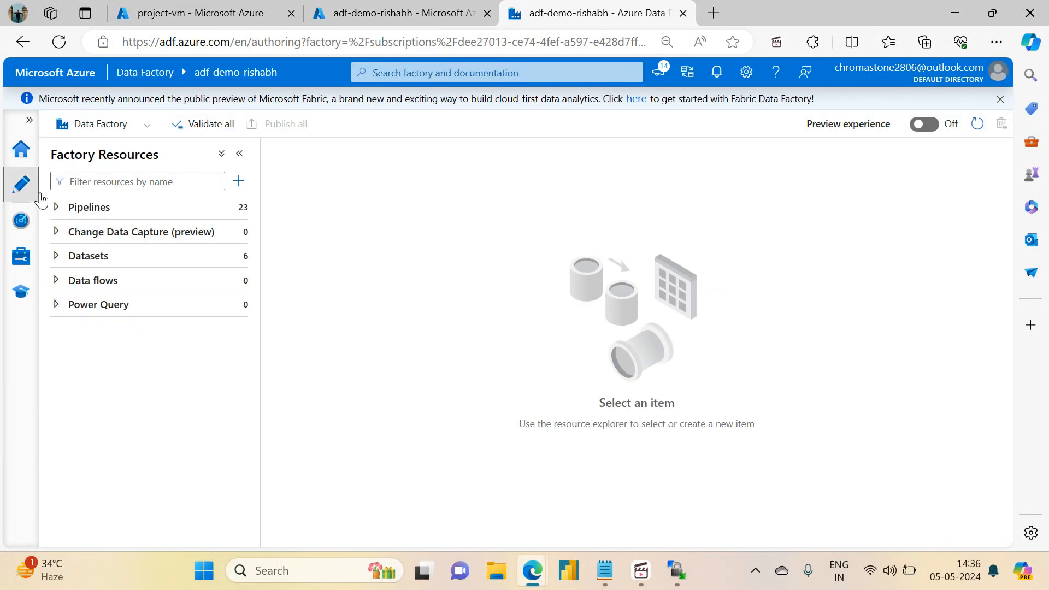
pyautogui.click(56, 207)
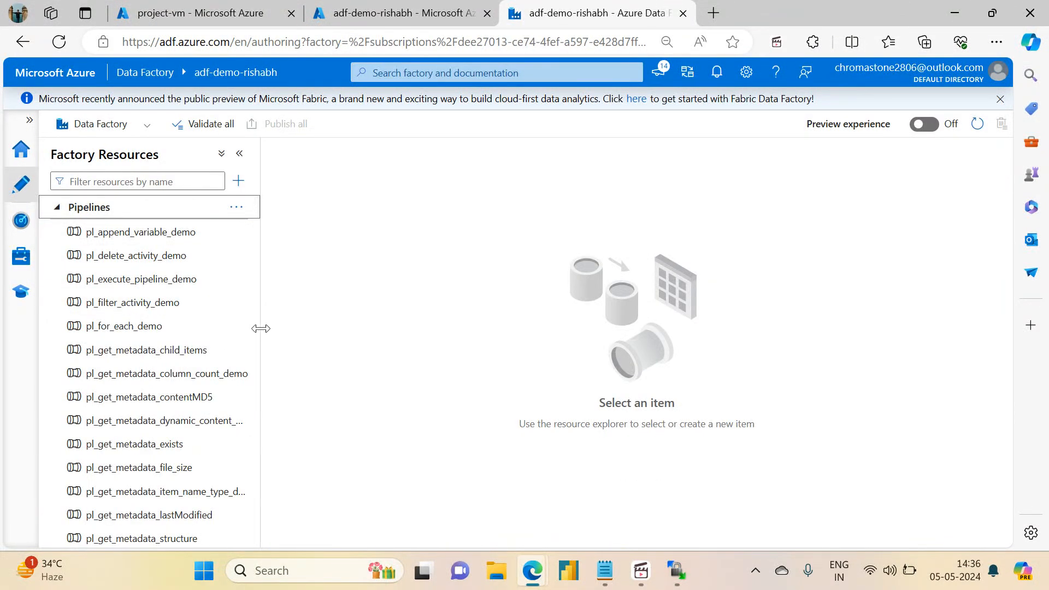
pyautogui.moveTo(257, 333); pyautogui.dragTo(258, 480)
pyautogui.click(63, 464)
pyautogui.click(111, 508)
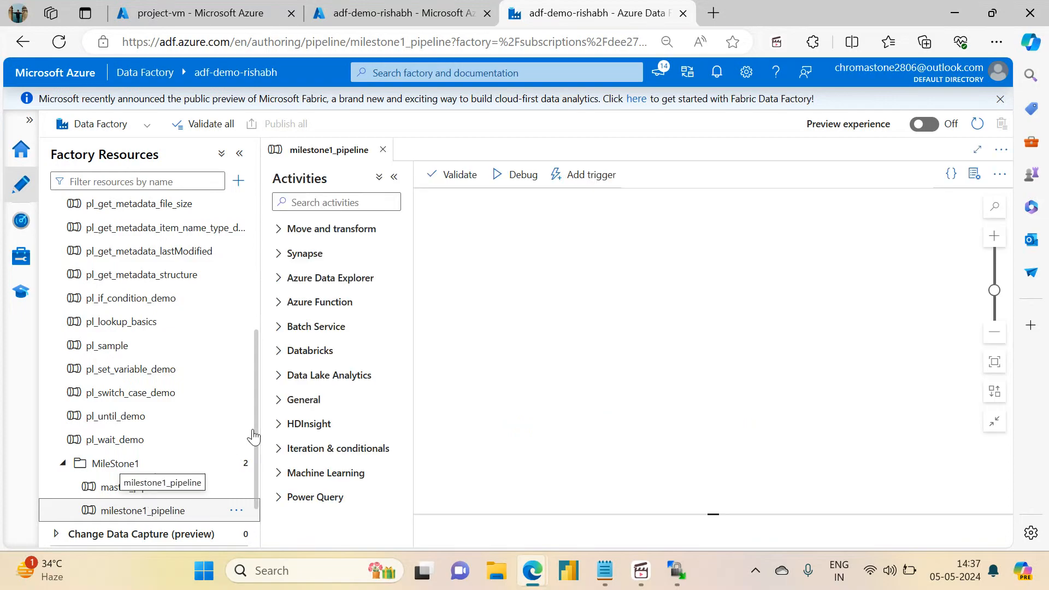
# Step: Fit and pan the canvas to review the Lookup, Filter and ForEach Display orders activities
pyautogui.hscroll(8, 713, 338)
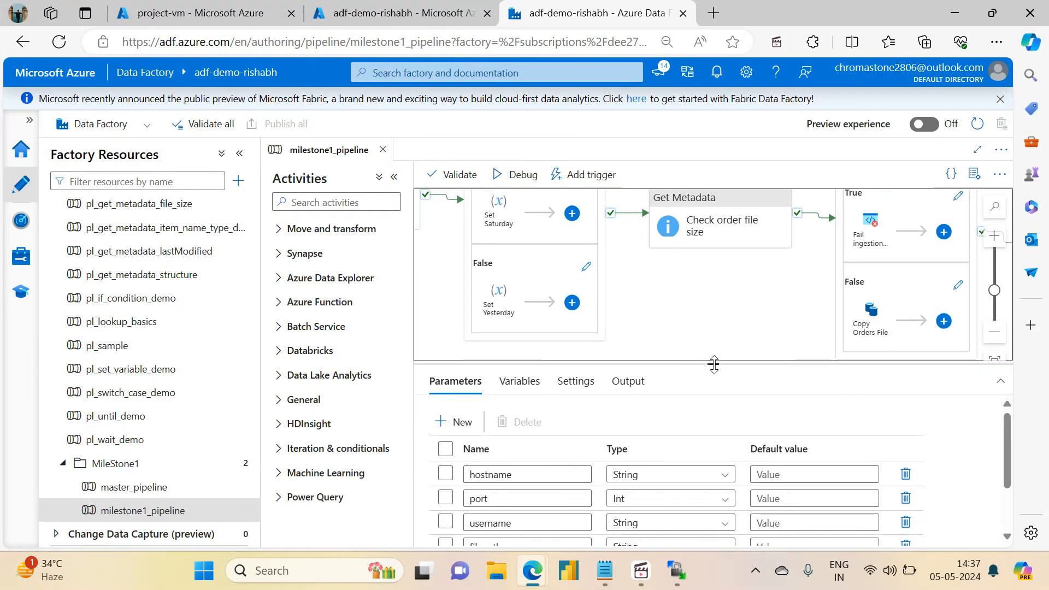
pyautogui.moveTo(714, 364); pyautogui.dragTo(714, 474)
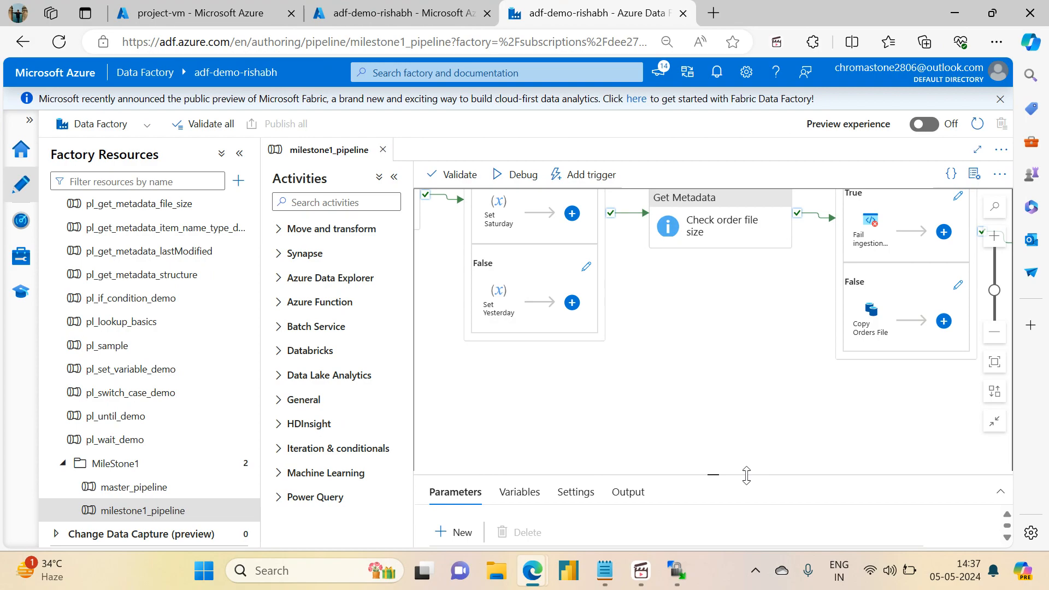
pyautogui.click(997, 369)
pyautogui.moveTo(679, 412)
pyautogui.mouseDown()
pyautogui.moveTo(607, 403)
pyautogui.moveTo(694, 400)
pyautogui.mouseUp()
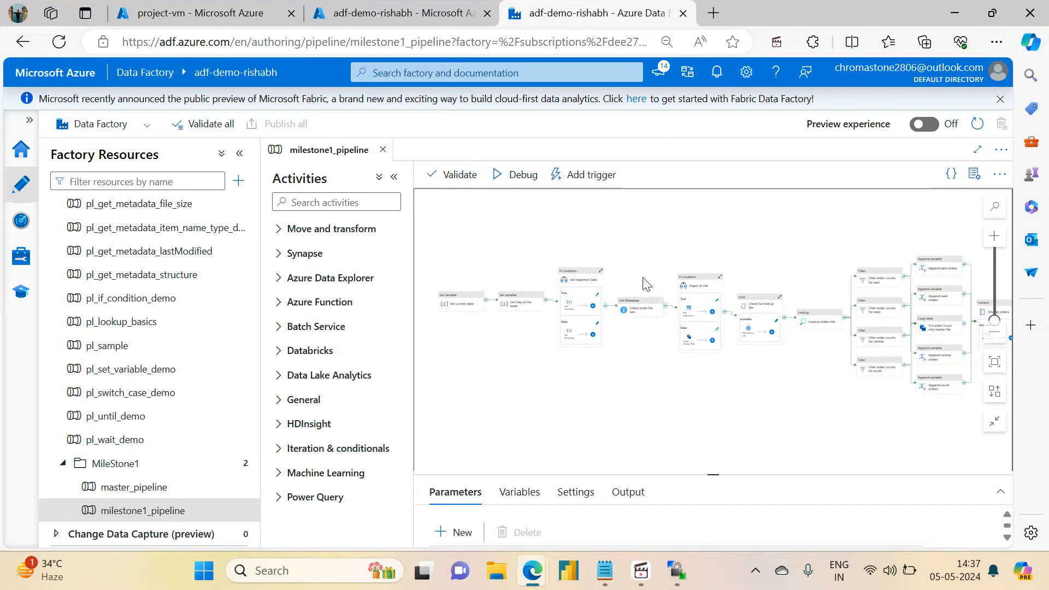
pyautogui.moveTo(815, 419); pyautogui.dragTo(783, 387)
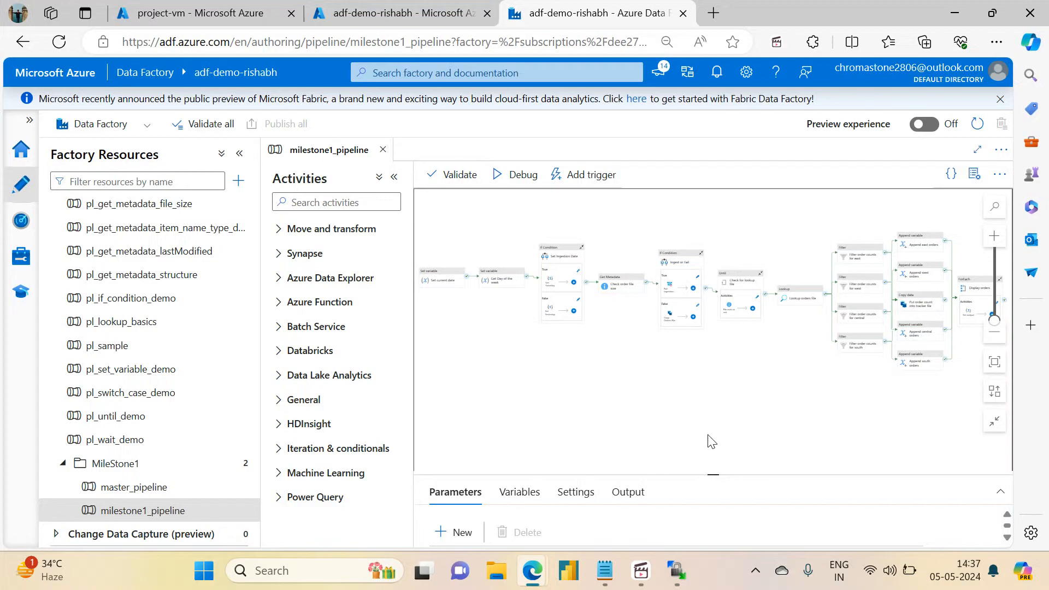
pyautogui.moveTo(714, 475); pyautogui.dragTo(706, 418)
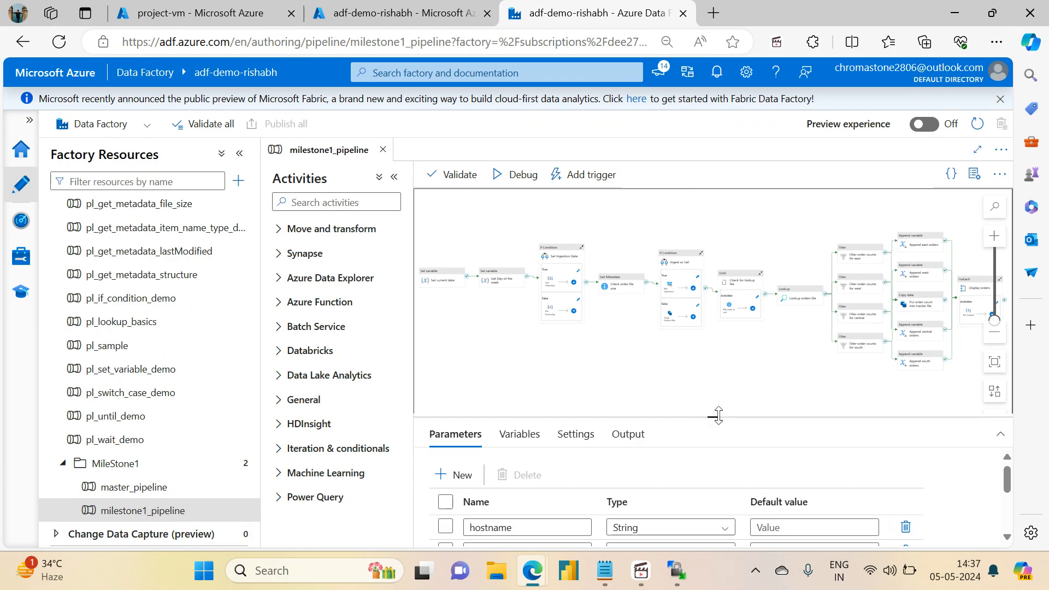
pyautogui.moveTo(717, 416); pyautogui.dragTo(719, 461)
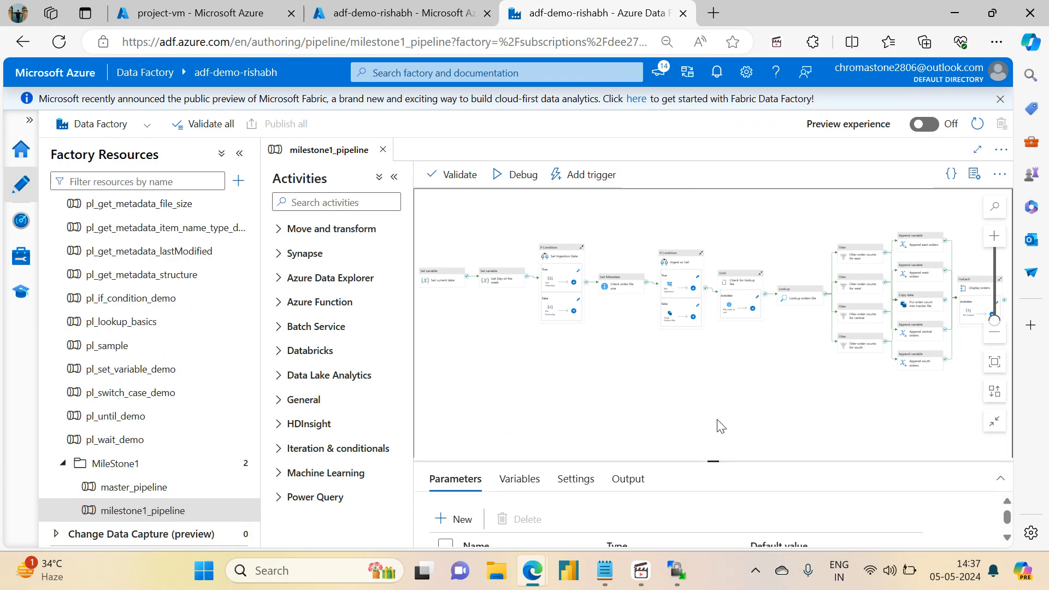
pyautogui.moveTo(720, 413); pyautogui.dragTo(666, 424)
pyautogui.moveTo(533, 415); pyautogui.dragTo(588, 417)
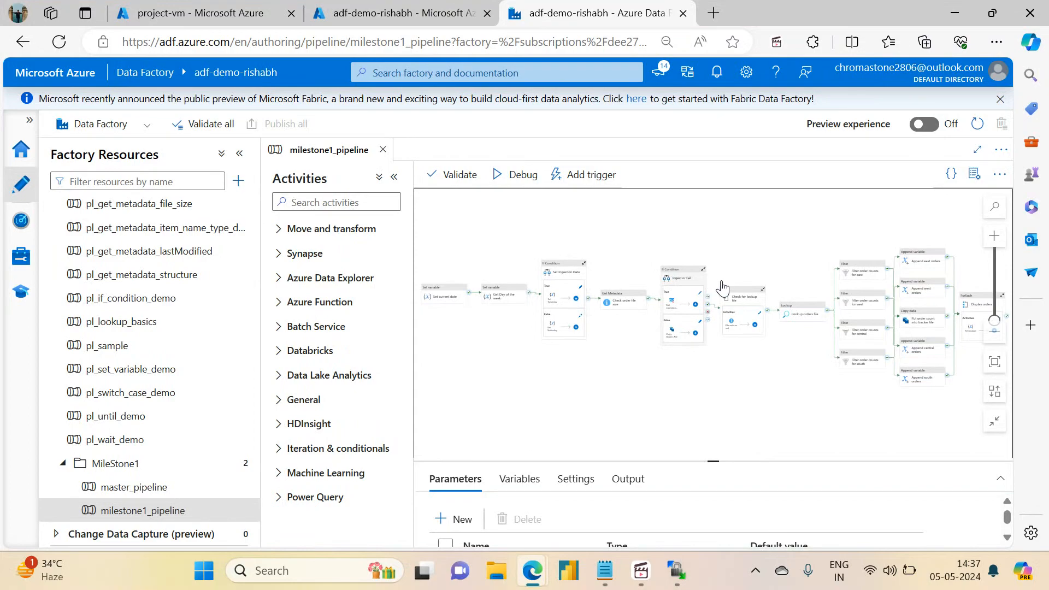
pyautogui.moveTo(777, 410); pyautogui.dragTo(673, 383)
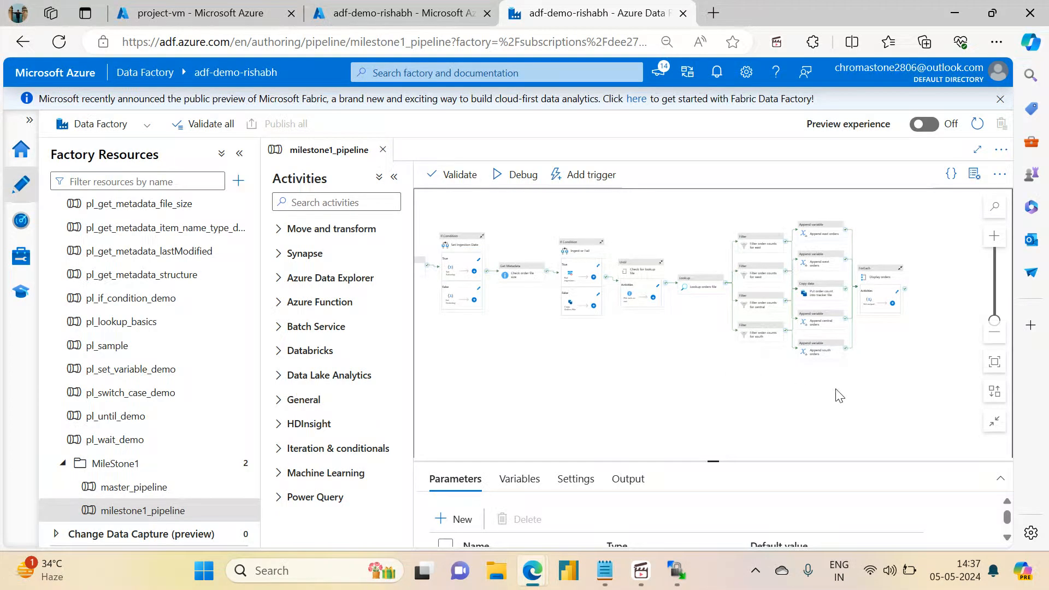
pyautogui.scroll(3, 900, 377)
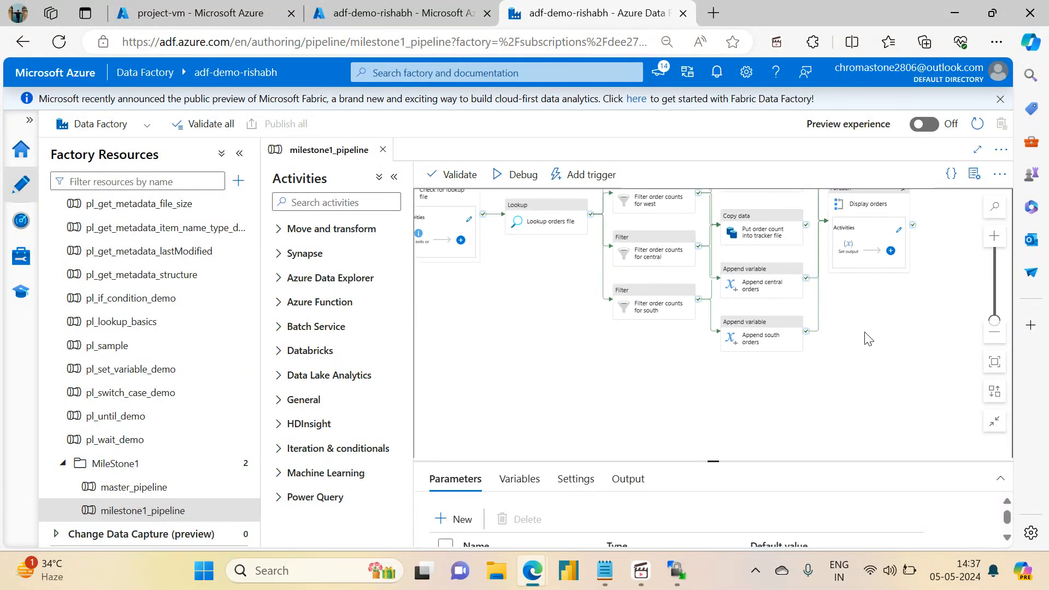
pyautogui.moveTo(867, 335); pyautogui.dragTo(823, 401)
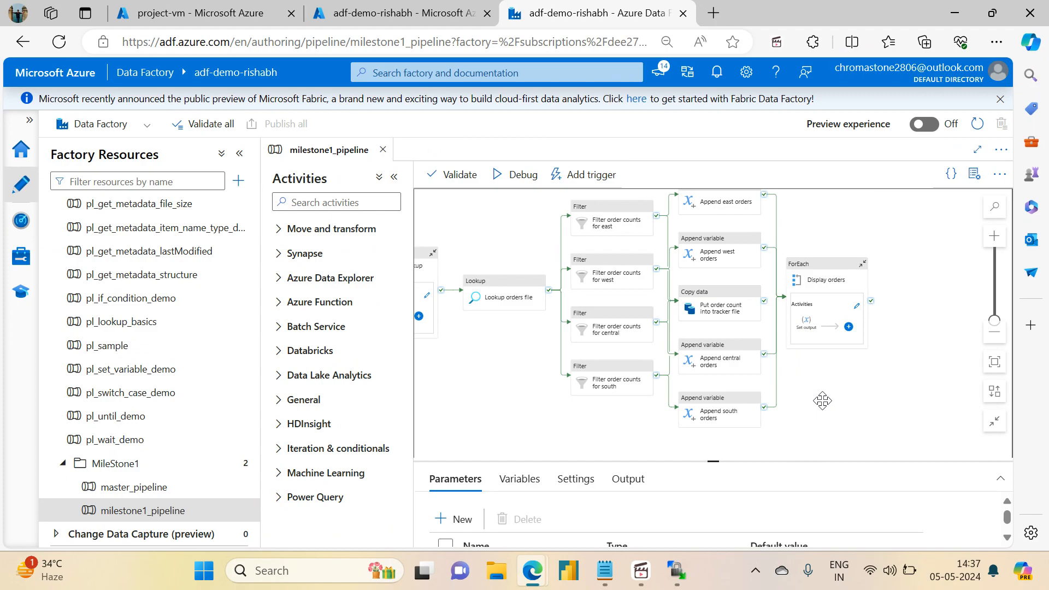
pyautogui.hscroll(-5, 822, 400)
pyautogui.moveTo(639, 367); pyautogui.dragTo(373, 352)
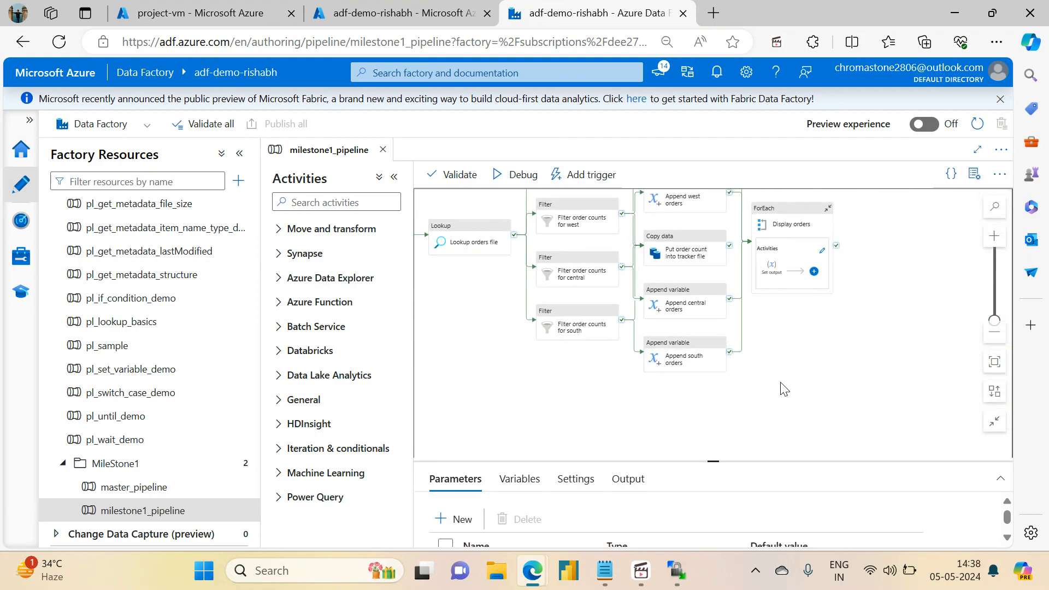
pyautogui.moveTo(822, 371); pyautogui.dragTo(674, 413)
# Step: Add a Delete activity after ForEach Display orders on success and rename it
pyautogui.click(352, 203)
pyautogui.write('delet')
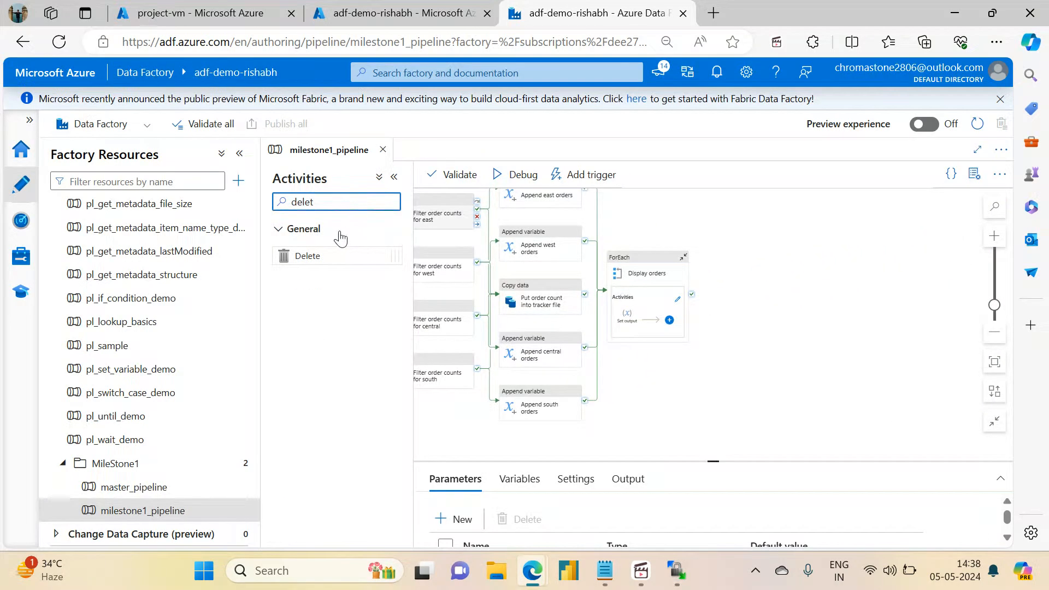
pyautogui.moveTo(313, 255); pyautogui.dragTo(789, 291)
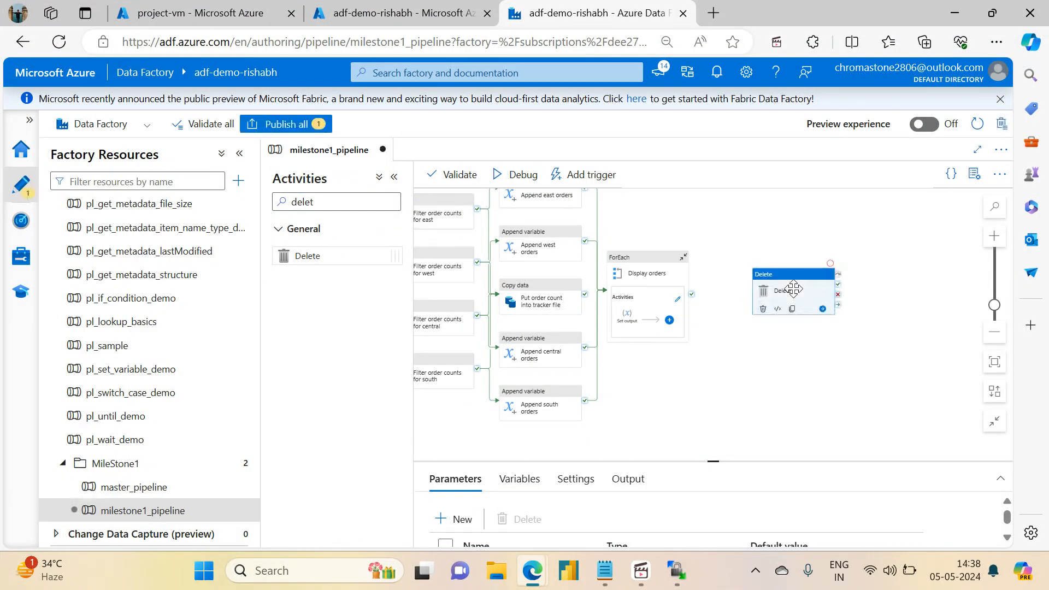
pyautogui.moveTo(692, 295); pyautogui.dragTo(770, 306)
pyautogui.click(769, 306)
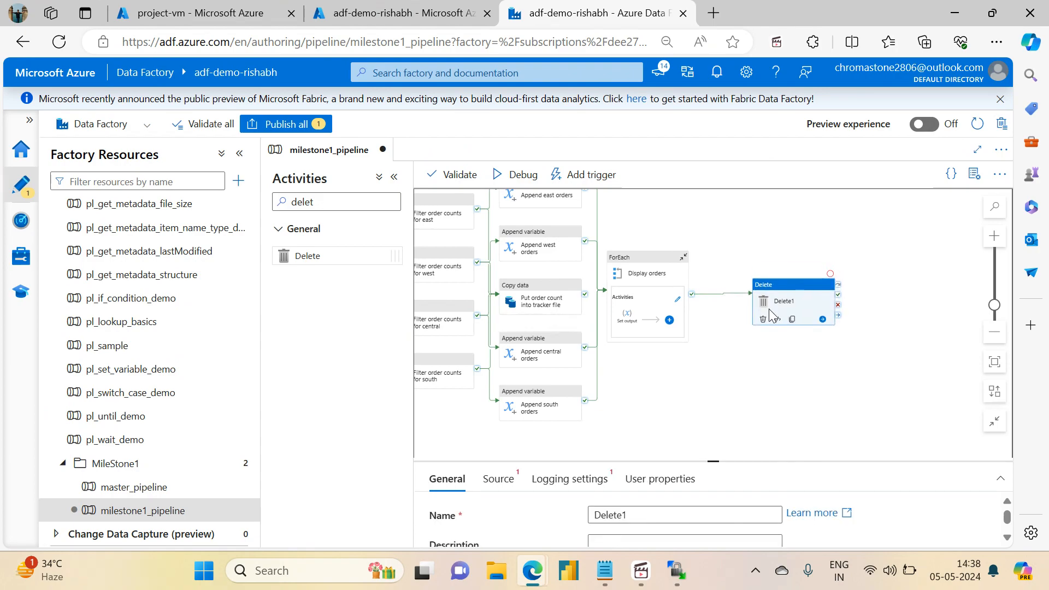
pyautogui.click(643, 506)
pyautogui.press('BackSpace')
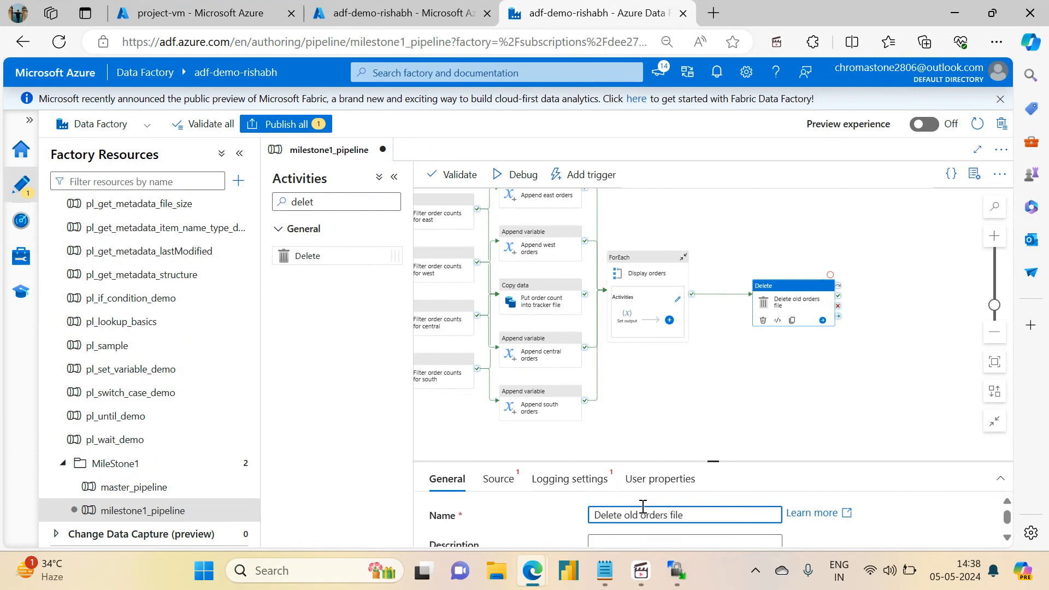
# Step: Set the Delete activity's source dataset to ds_orders_sftp
pyautogui.moveTo(715, 463); pyautogui.dragTo(693, 303)
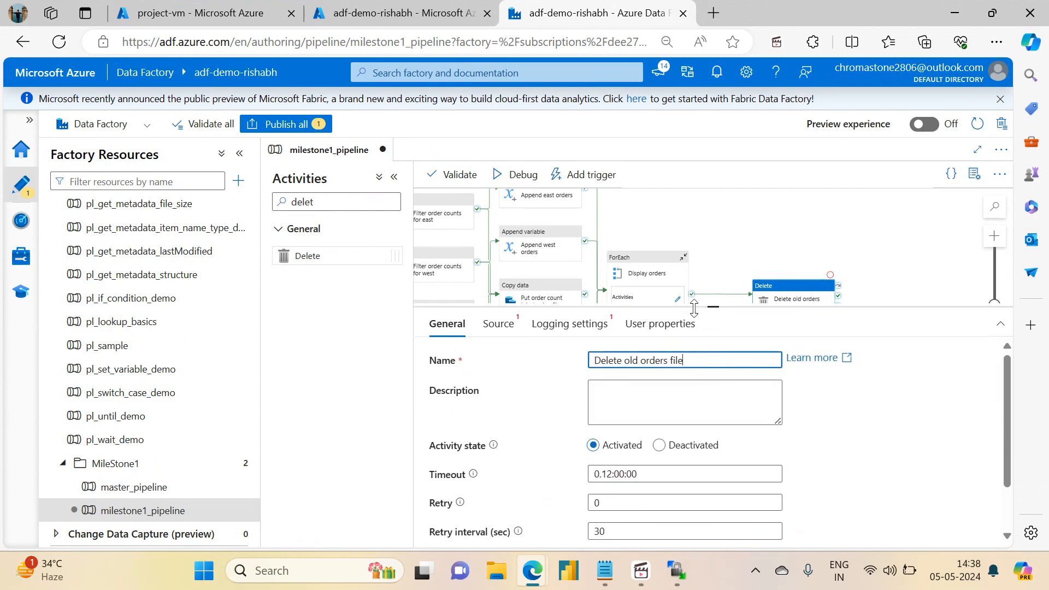
pyautogui.click(501, 322)
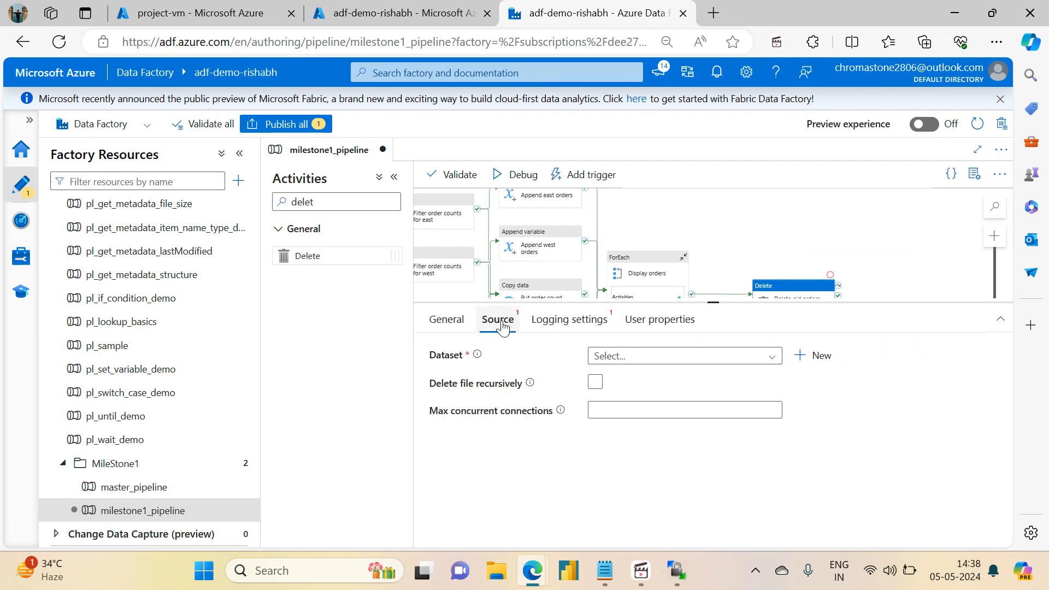
pyautogui.click(637, 356)
pyautogui.click(632, 453)
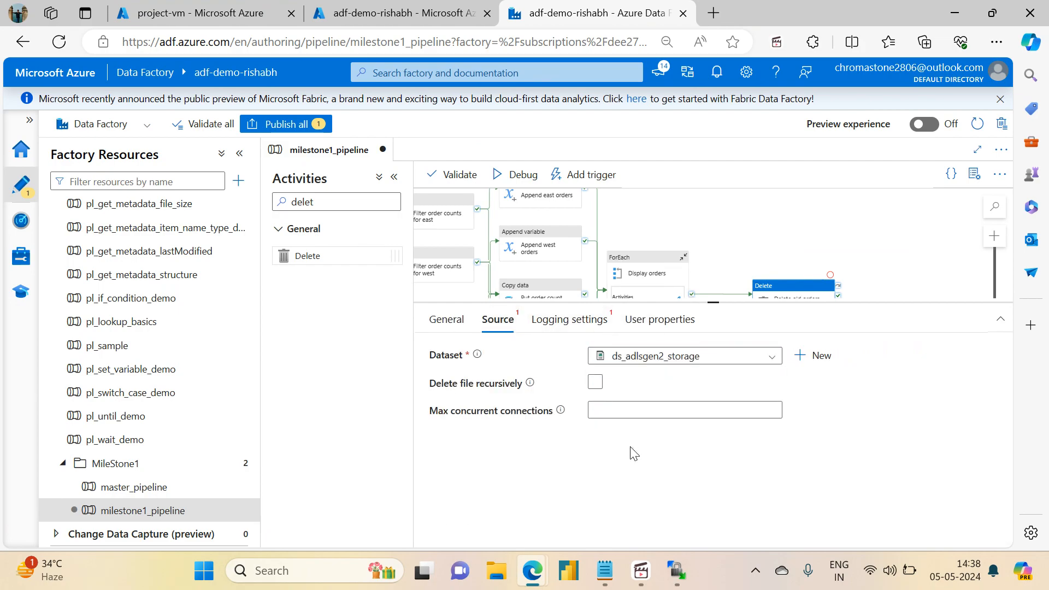
pyautogui.click(749, 460)
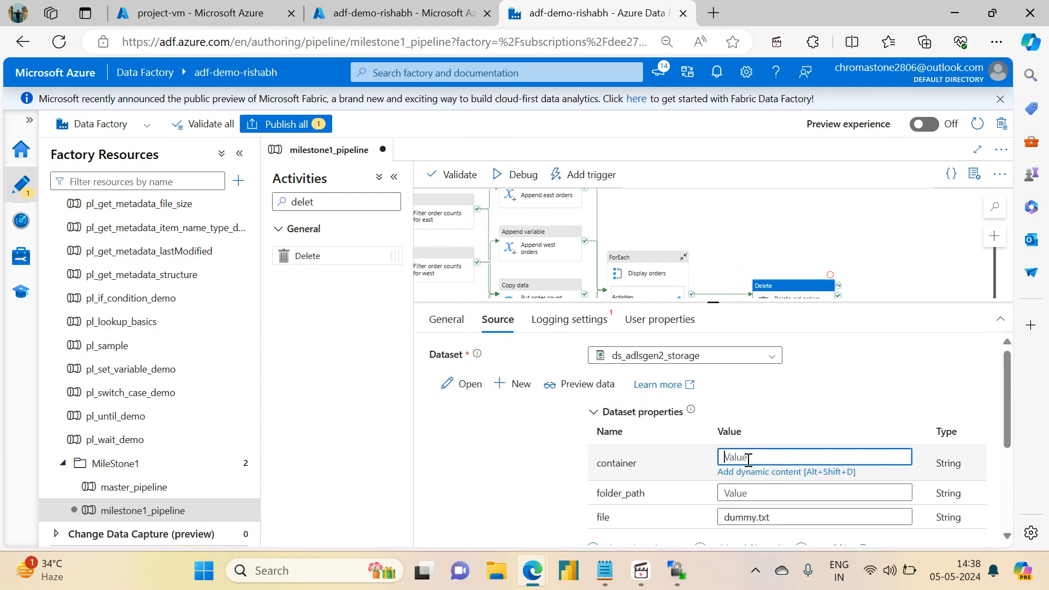
pyautogui.click(776, 357)
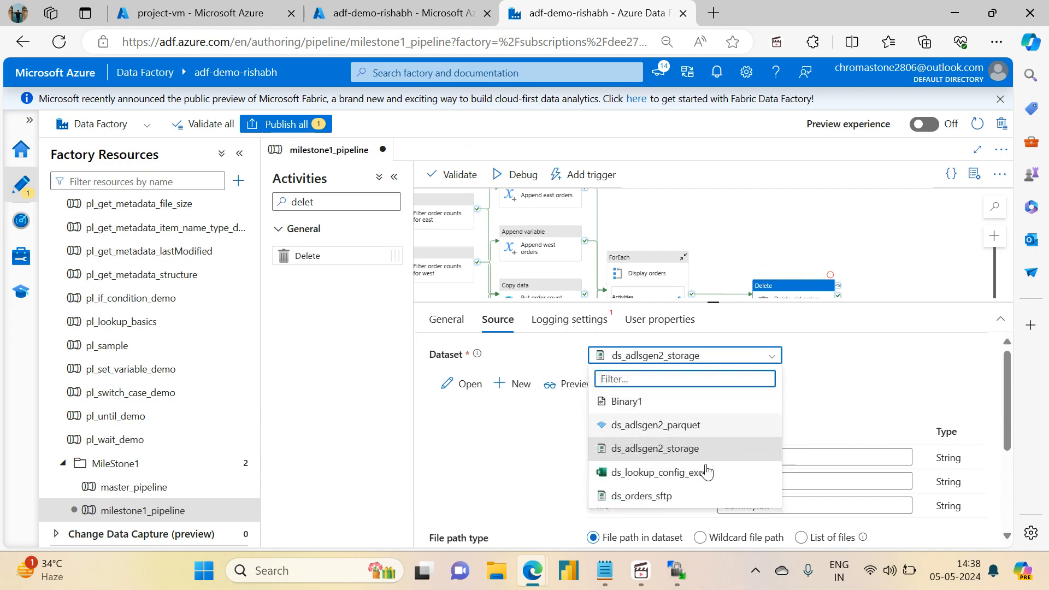
pyautogui.click(648, 496)
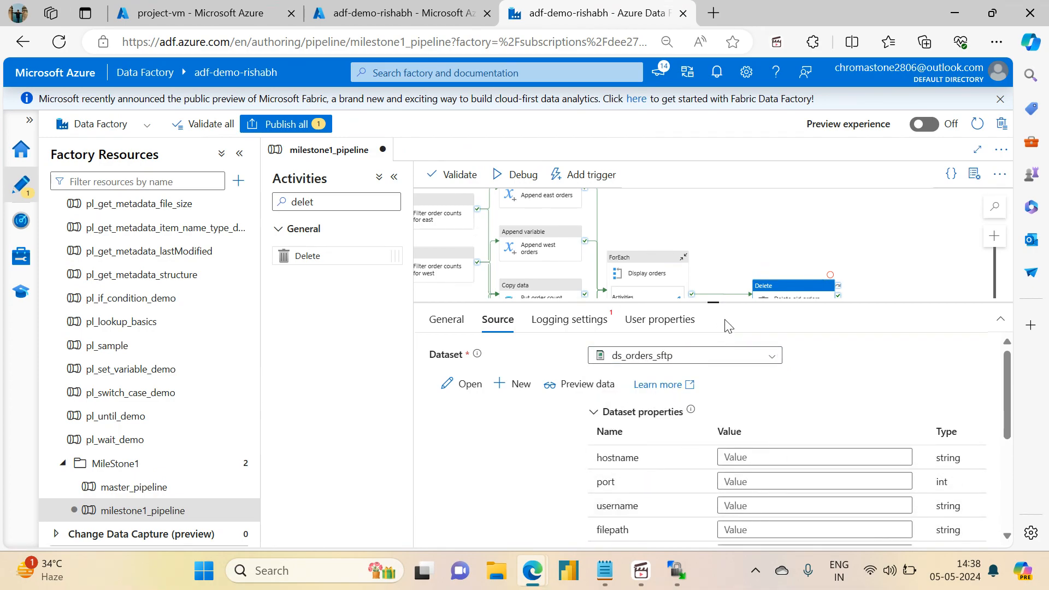
pyautogui.moveTo(713, 304); pyautogui.dragTo(712, 197)
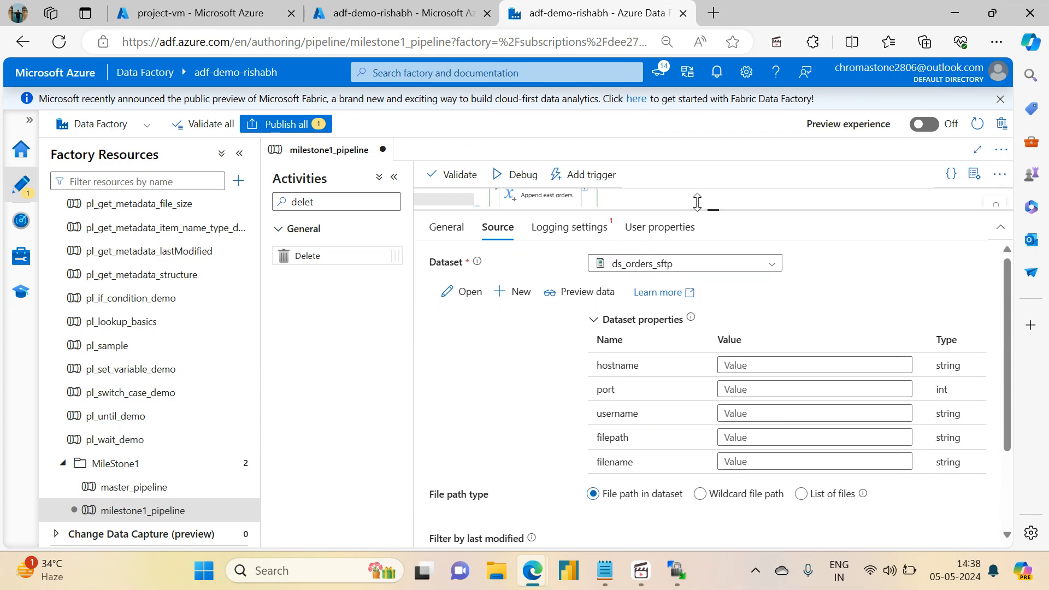
# Step: Bind the hostname and port properties to the hostname and port pipeline parameters
pyautogui.click(747, 347)
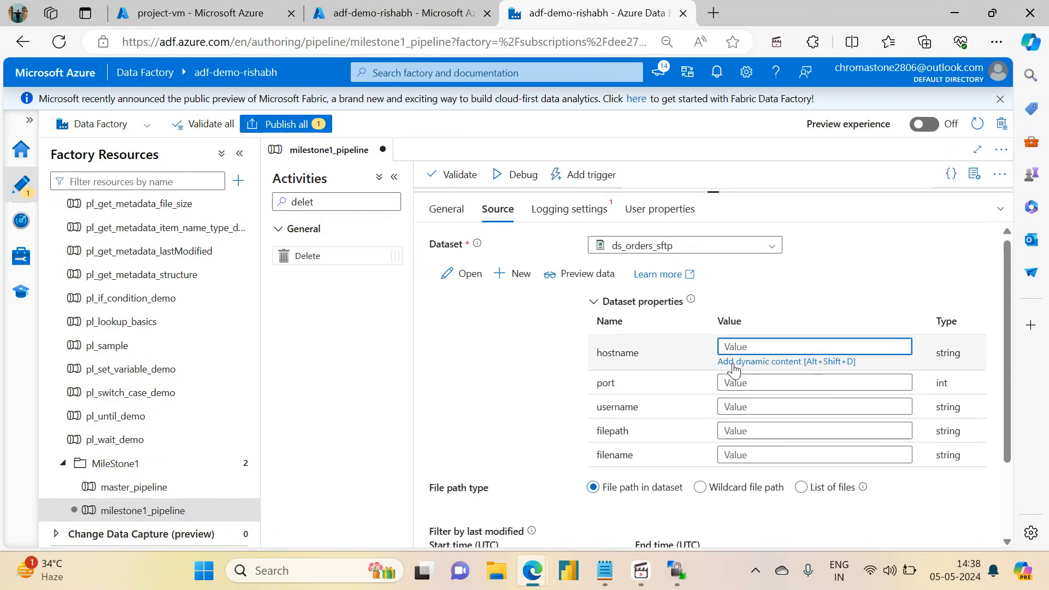
pyautogui.click(735, 360)
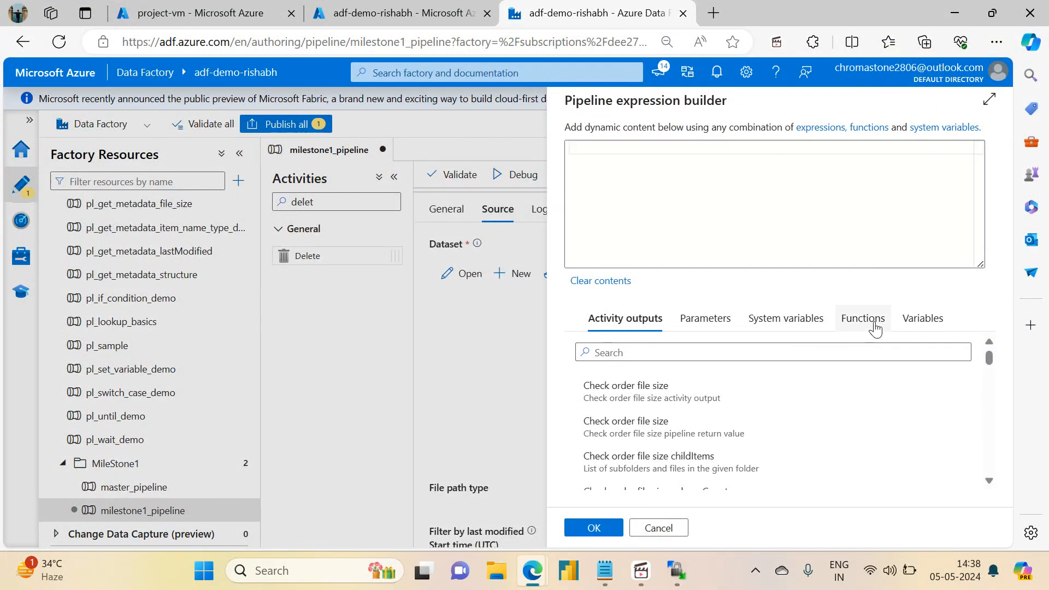
pyautogui.click(692, 323)
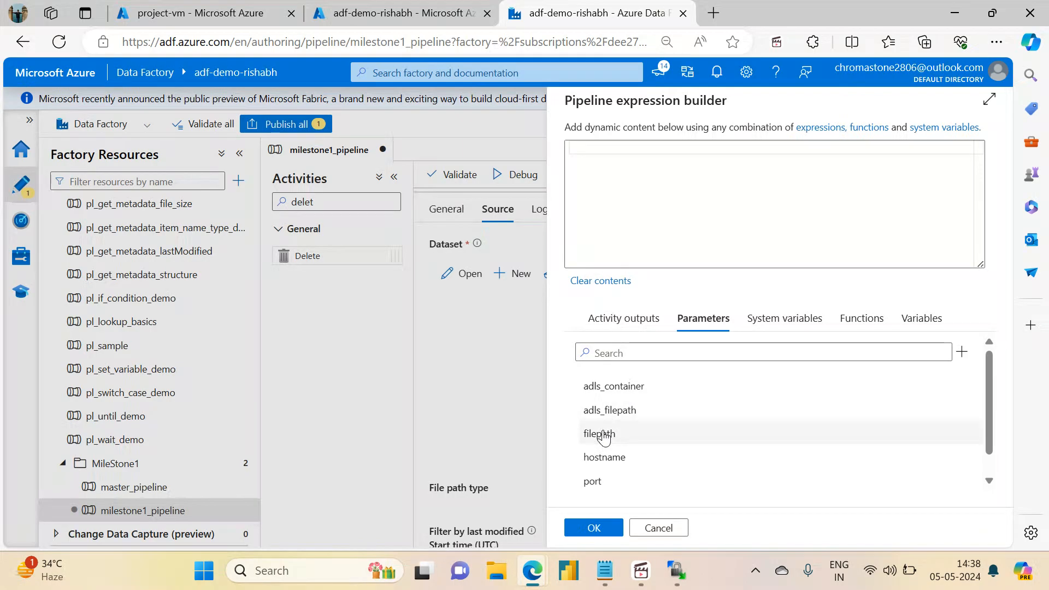
pyautogui.click(590, 460)
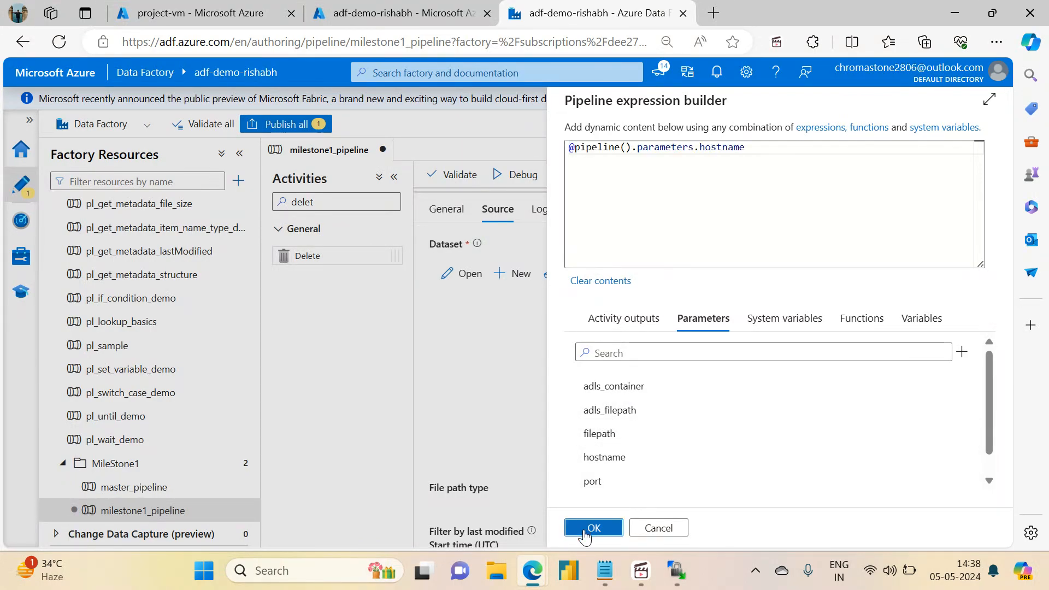
pyautogui.click(593, 528)
pyautogui.click(752, 366)
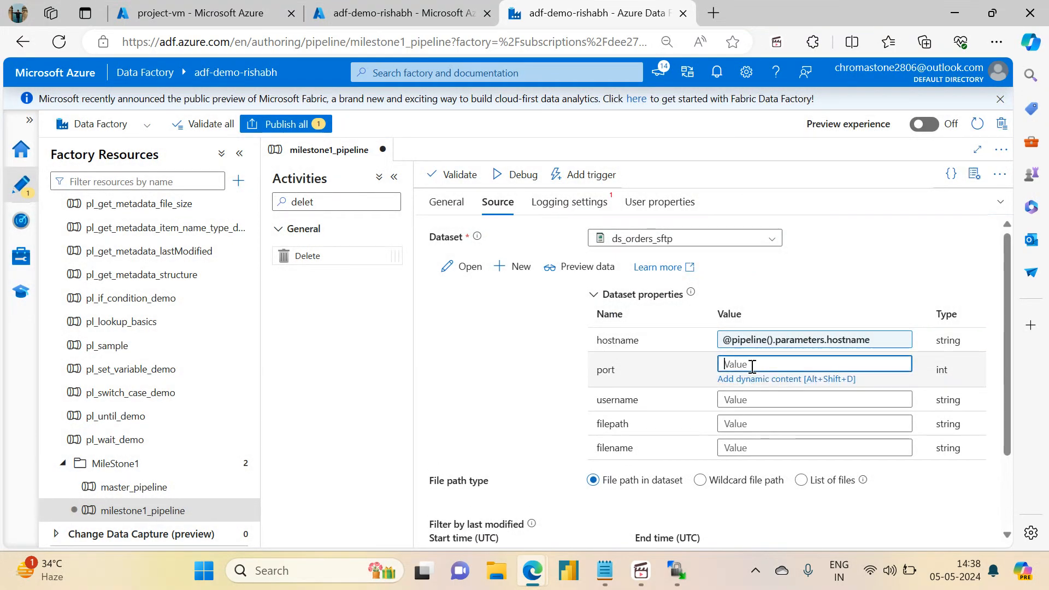
pyautogui.click(747, 380)
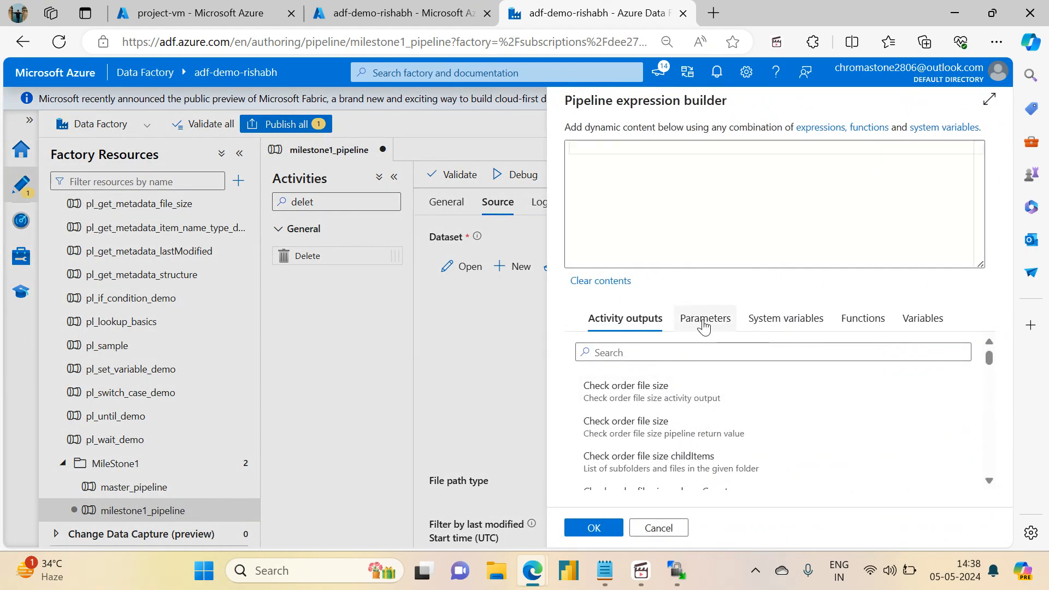
pyautogui.click(703, 319)
pyautogui.click(593, 482)
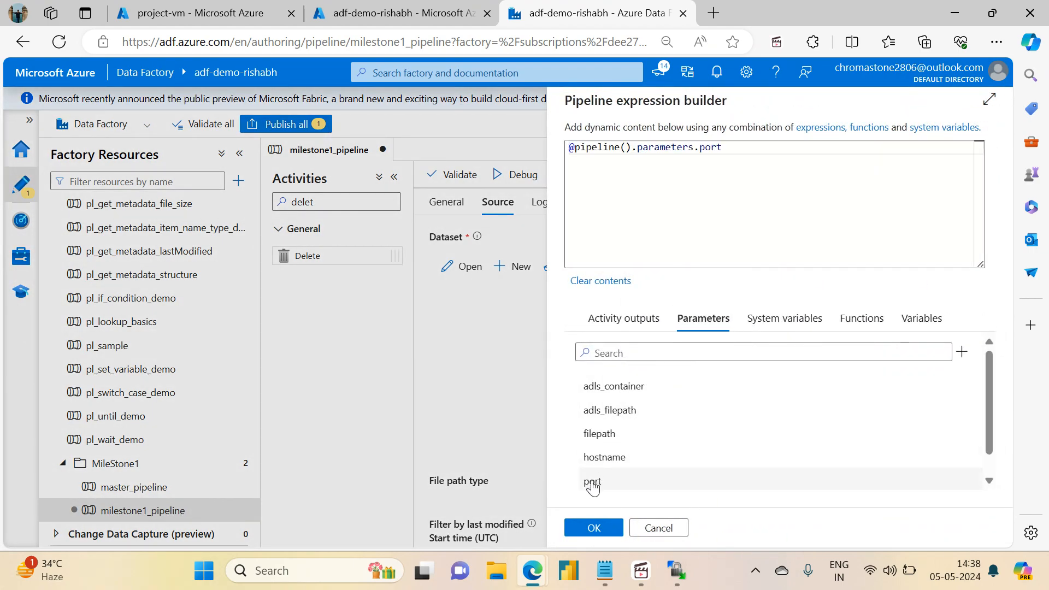
pyautogui.click(593, 528)
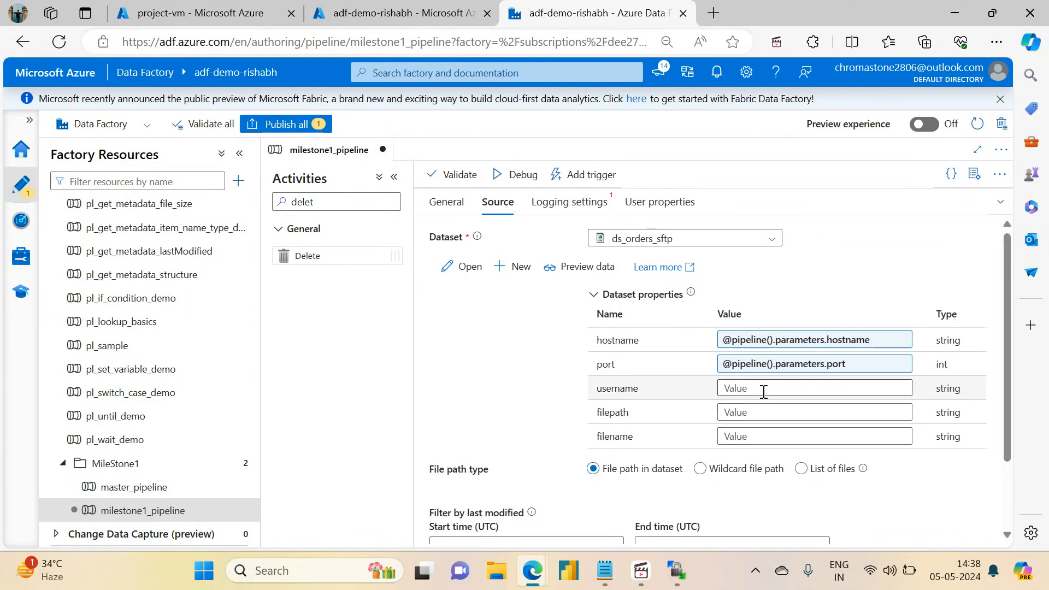
# Step: Bind username and filepath to their pipeline parameters, removing a duplicated filepath reference
pyautogui.click(764, 389)
pyautogui.click(747, 404)
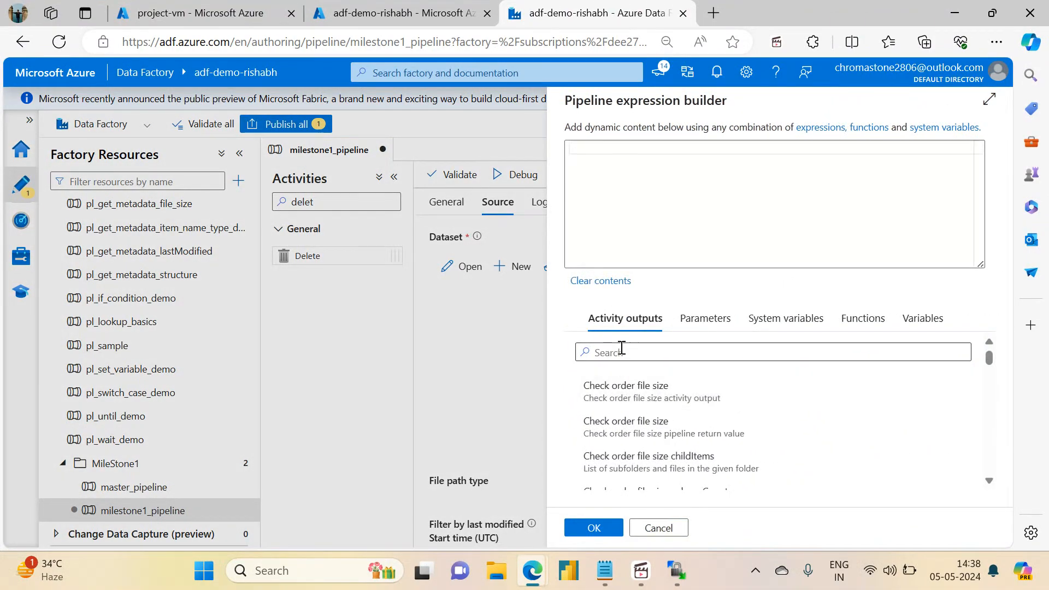
pyautogui.click(705, 320)
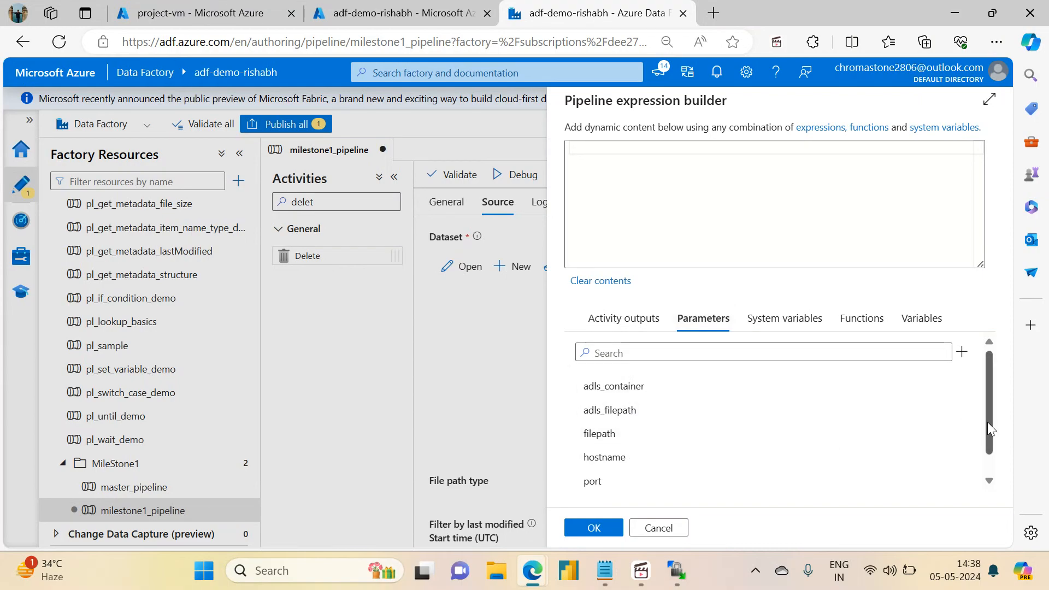
pyautogui.scroll(-1, 988, 422)
pyautogui.click(644, 483)
pyautogui.click(598, 529)
pyautogui.click(727, 412)
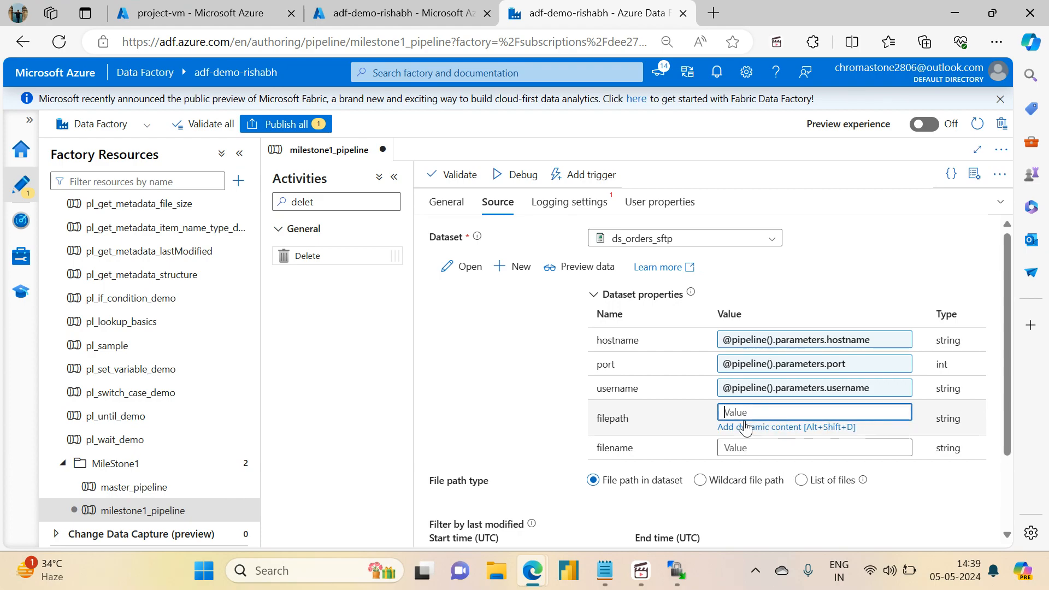
pyautogui.click(735, 431)
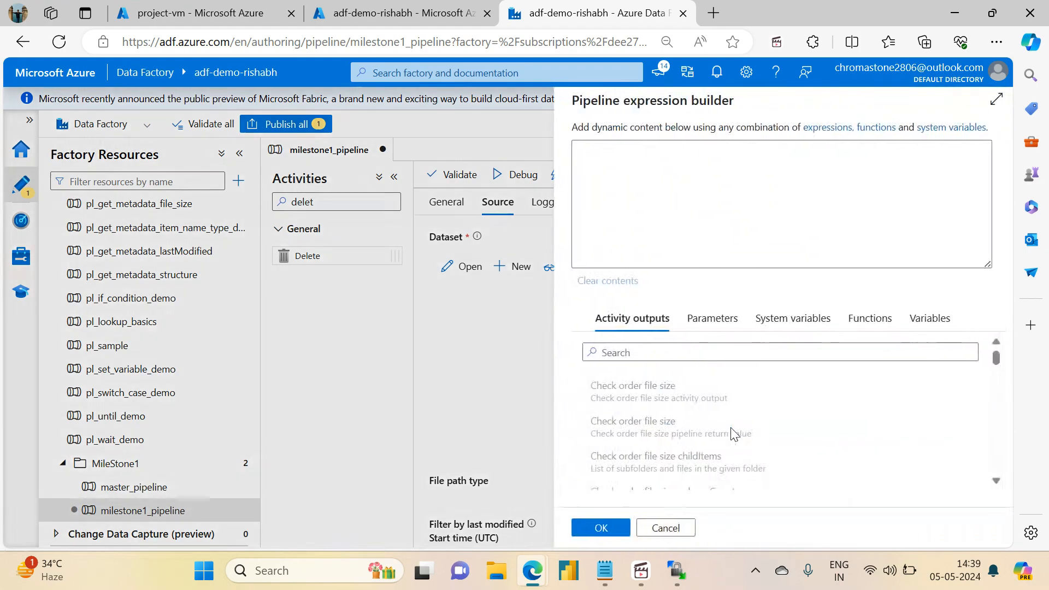
pyautogui.click(709, 318)
pyautogui.doubleClick(595, 432)
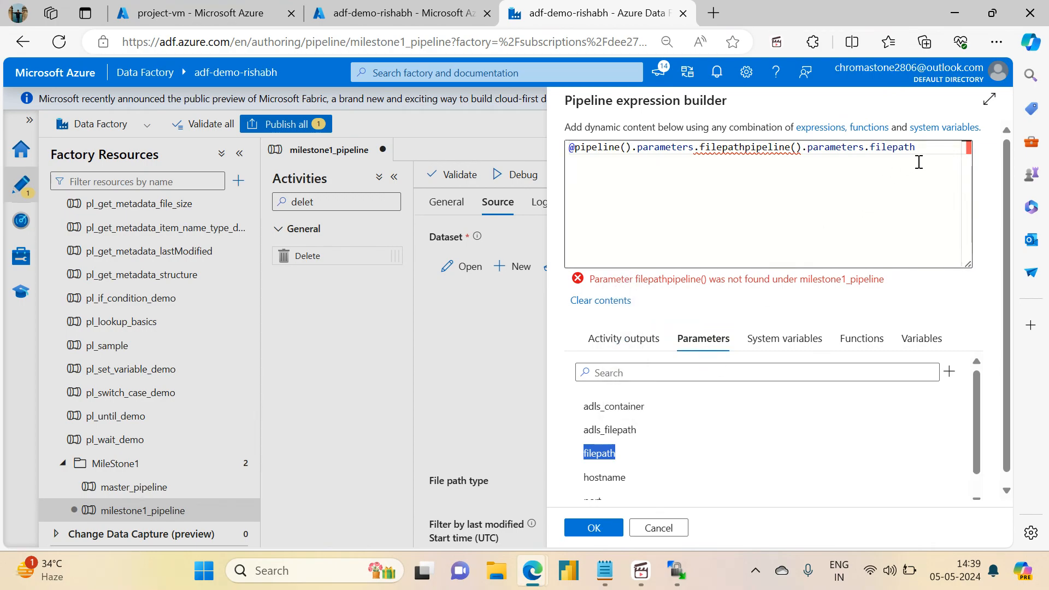
pyautogui.moveTo(931, 153); pyautogui.dragTo(745, 154)
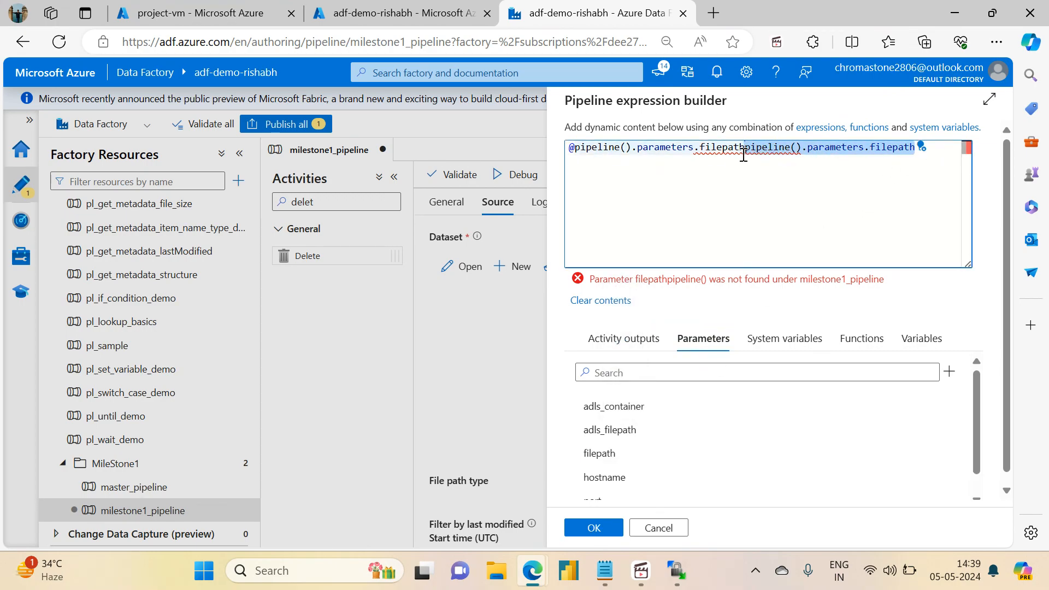
pyautogui.press('BackSpace')
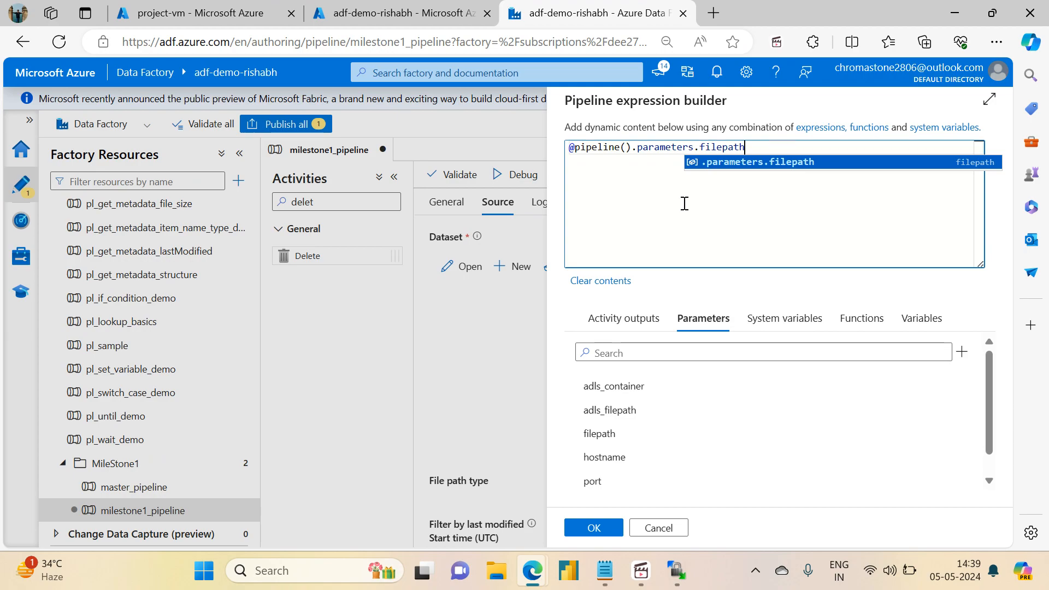
pyautogui.click(584, 527)
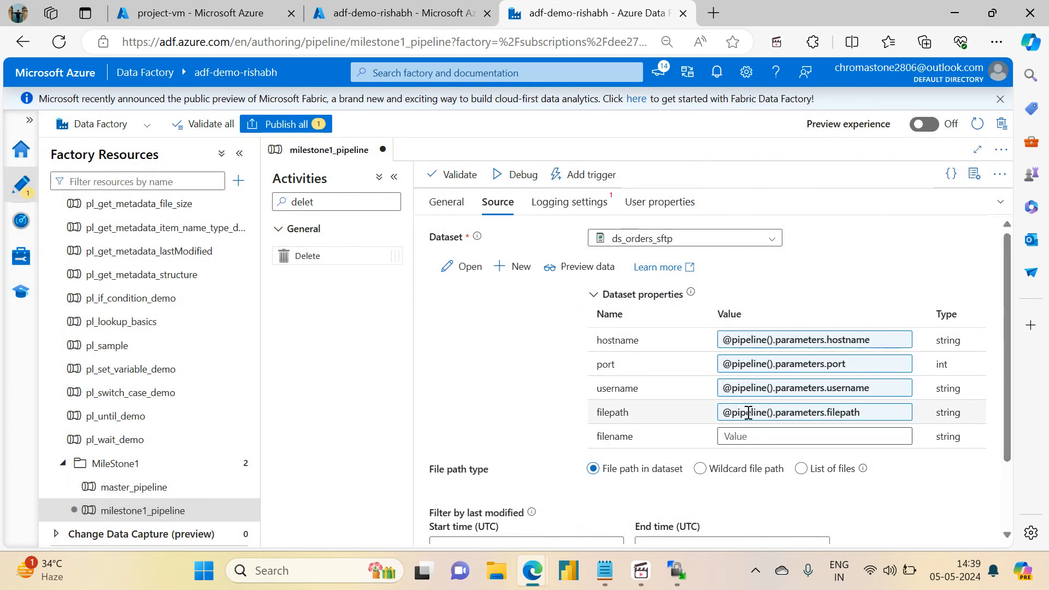
# Step: Open the filename expression builder and start a concat() expression
pyautogui.click(739, 436)
pyautogui.click(732, 453)
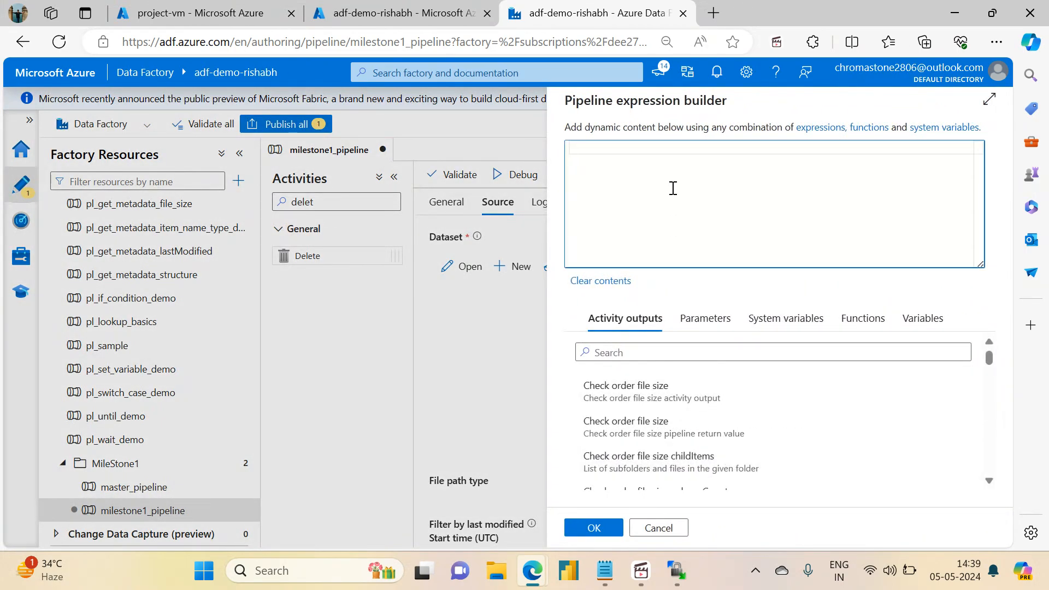
pyautogui.click(924, 321)
pyautogui.click(752, 167)
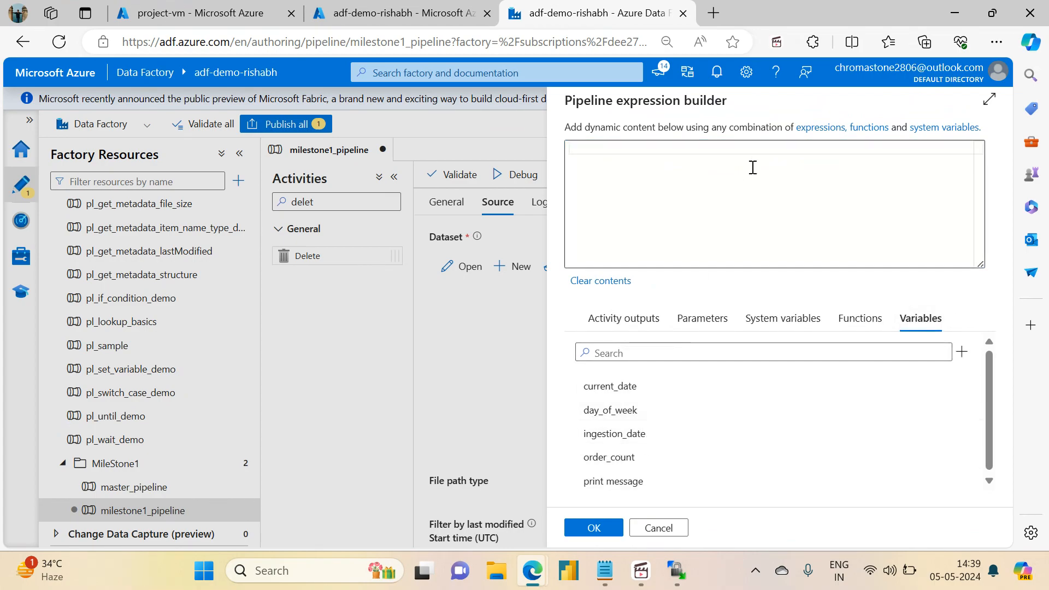
pyautogui.write('@con')
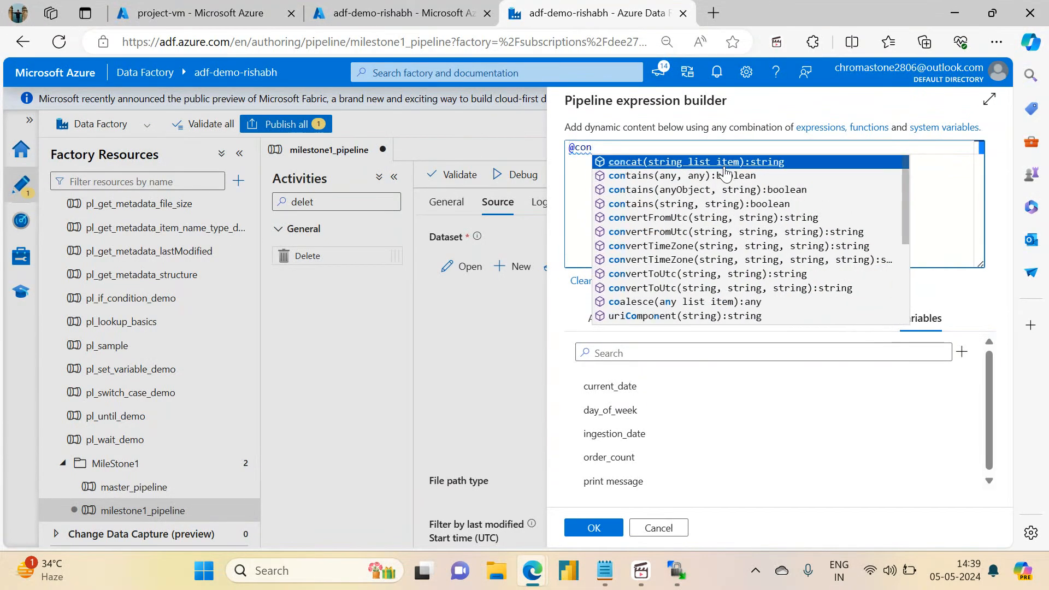
pyautogui.click(724, 164)
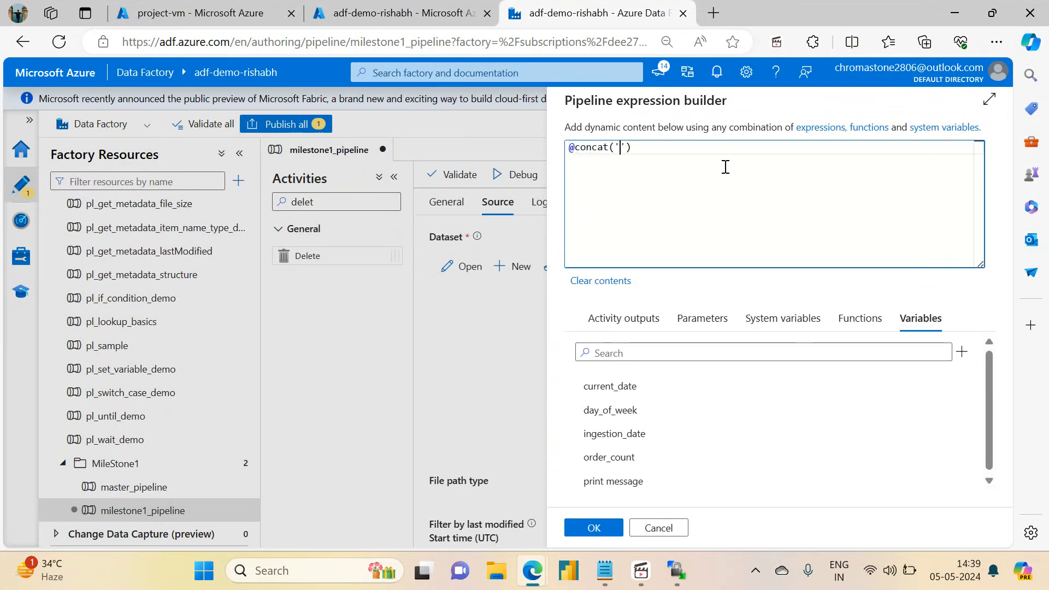
pyautogui.write("'orders_")
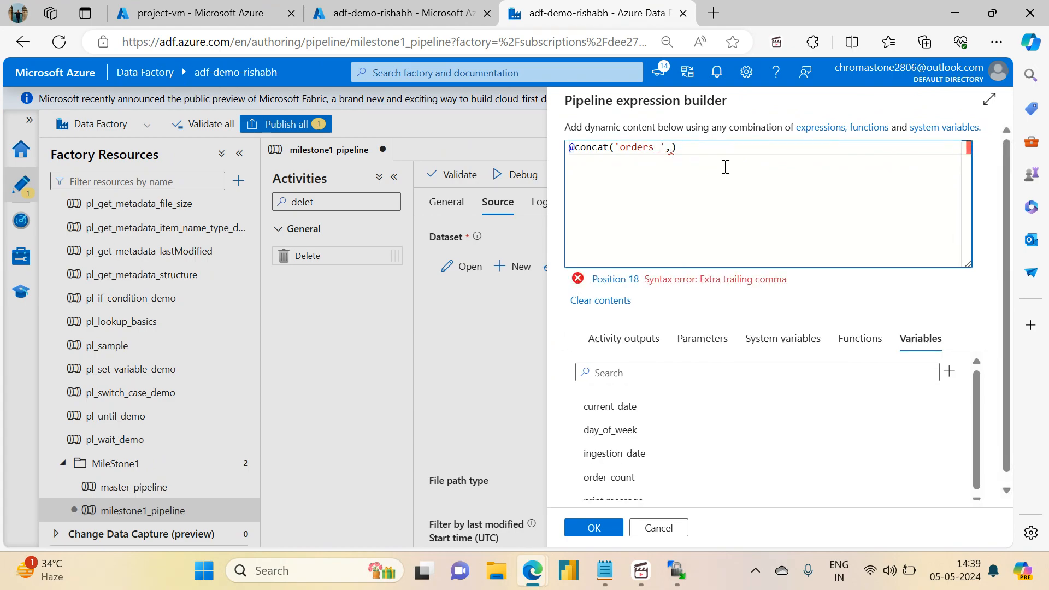
pyautogui.press('BackSpace')
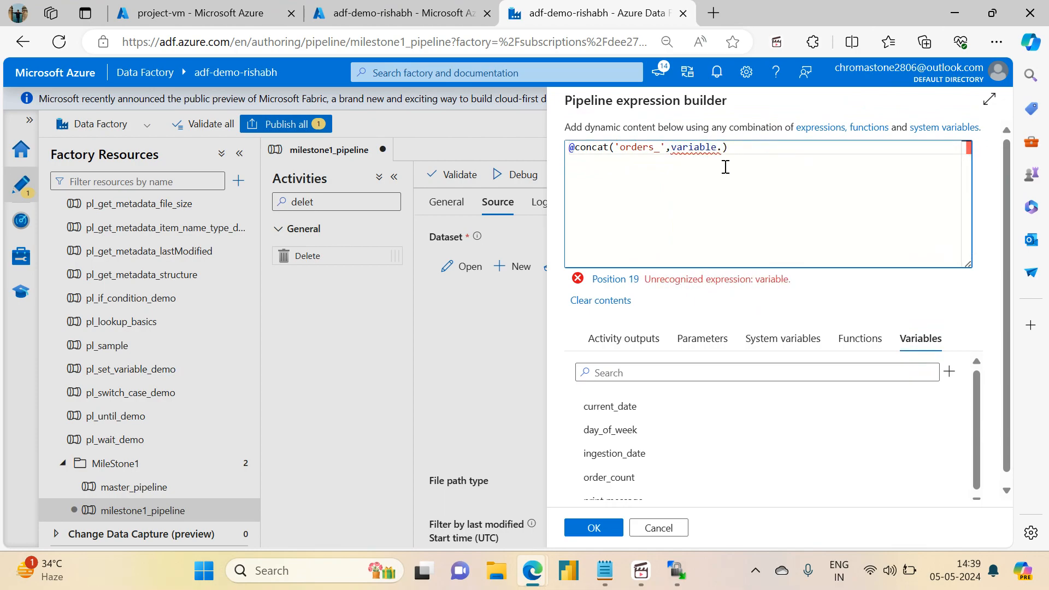
pyautogui.press('BackSpace')
pyautogui.press('BackSpace')
pyautogui.press('BackSpace')
pyautogui.press('BackSpace')
pyautogui.press('BackSpace')
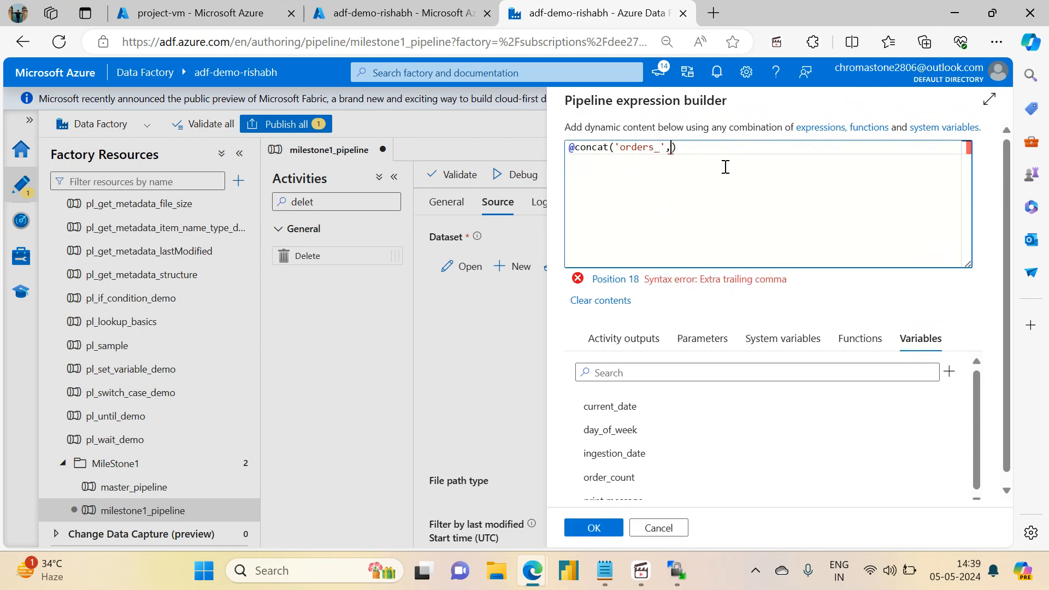
pyautogui.click(607, 458)
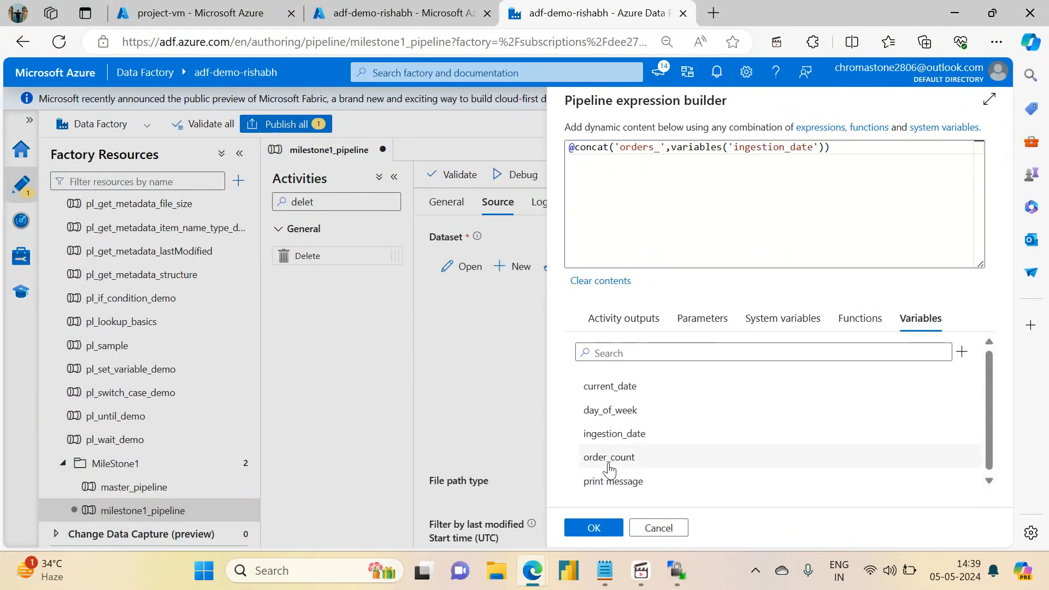
pyautogui.click(824, 151)
pyautogui.write(",'.csv")
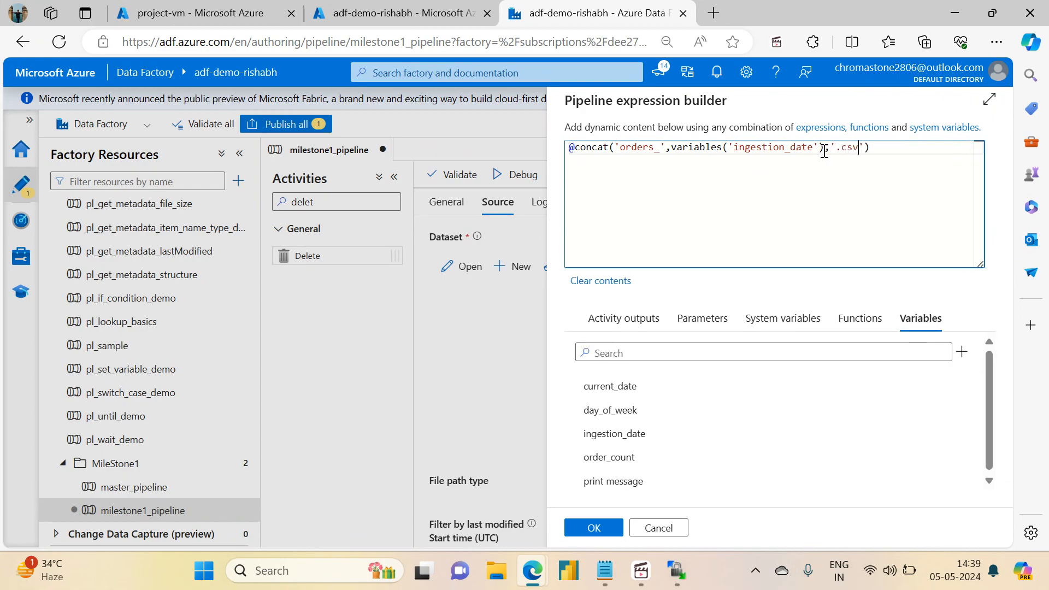
pyautogui.moveTo(899, 155); pyautogui.dragTo(543, 157)
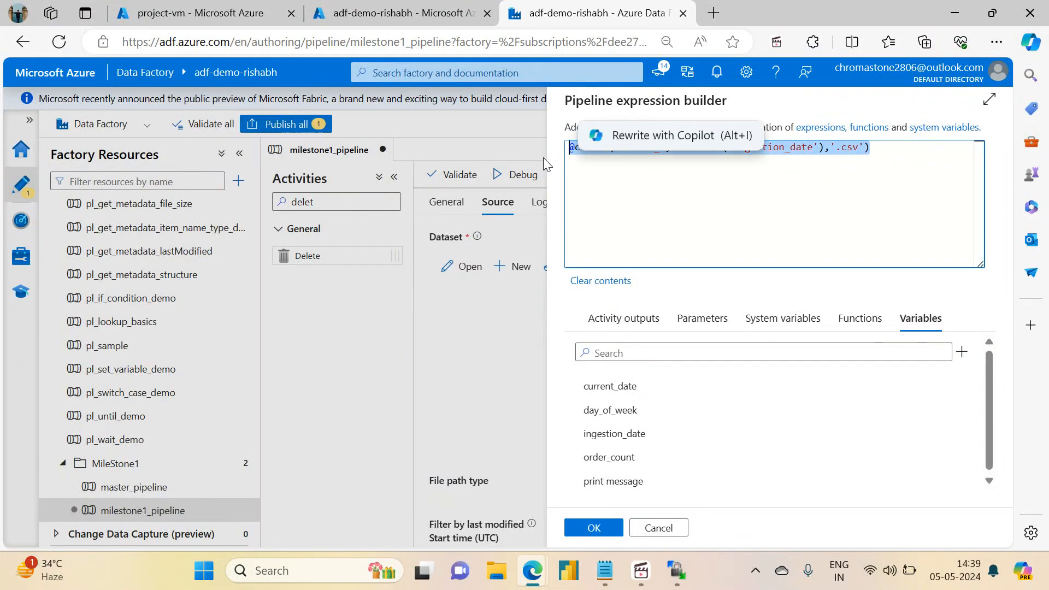
pyautogui.click(601, 536)
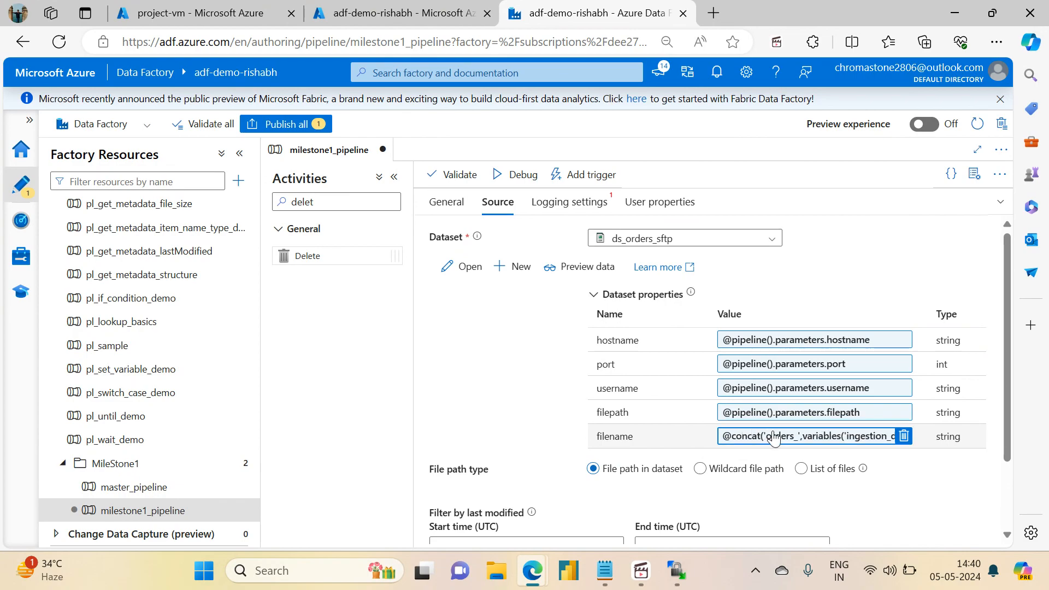
# Step: Turn off logging for the Delete old orders file activity
pyautogui.click(566, 206)
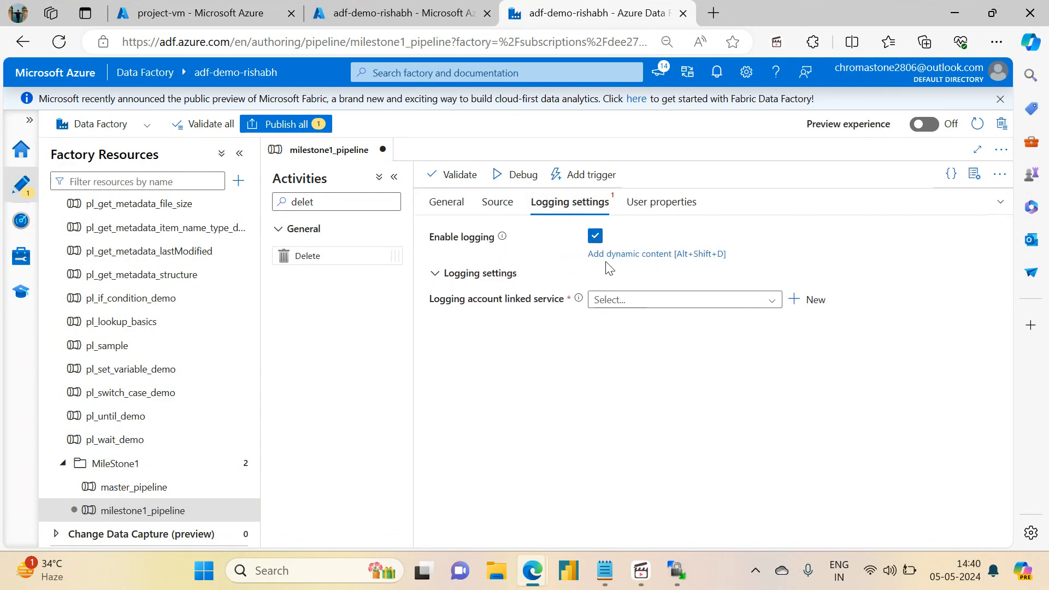
pyautogui.click(626, 289)
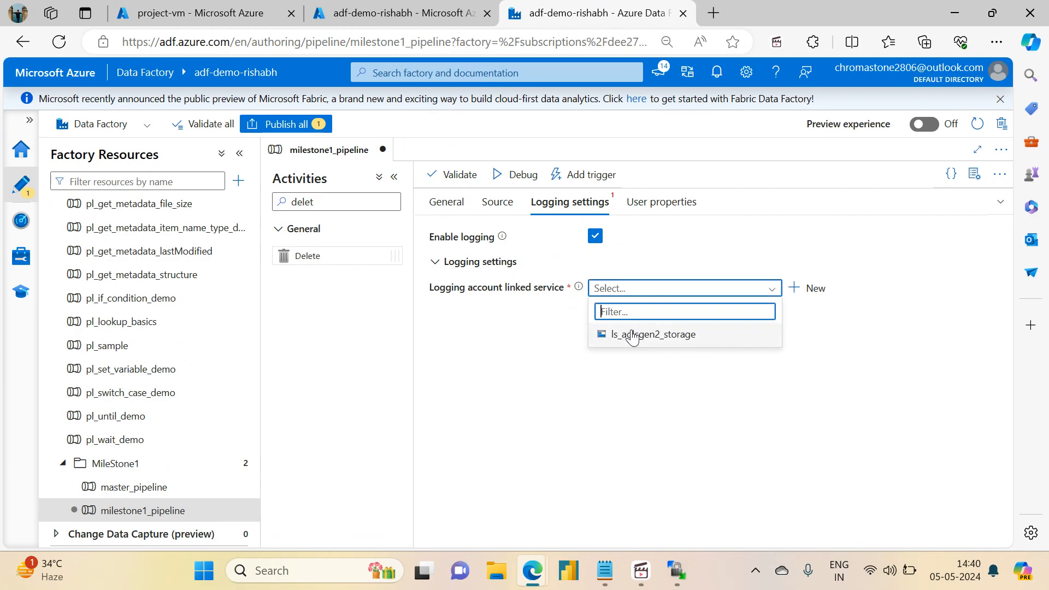
pyautogui.click(595, 236)
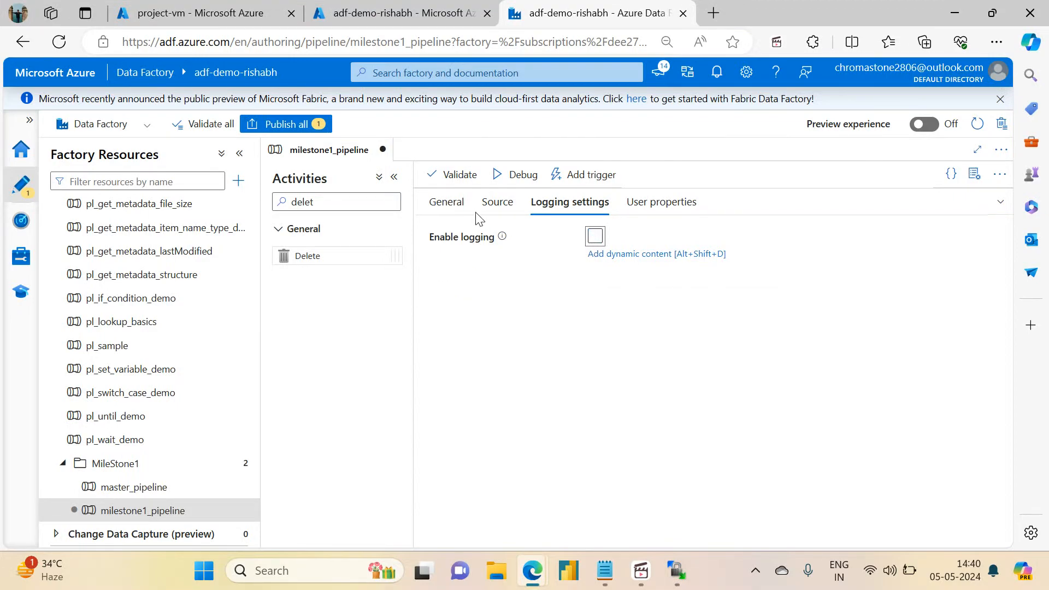
# Step: Review the ds_orders_sftp source settings, collapse the panel, and pan to the Delete activity
pyautogui.click(491, 205)
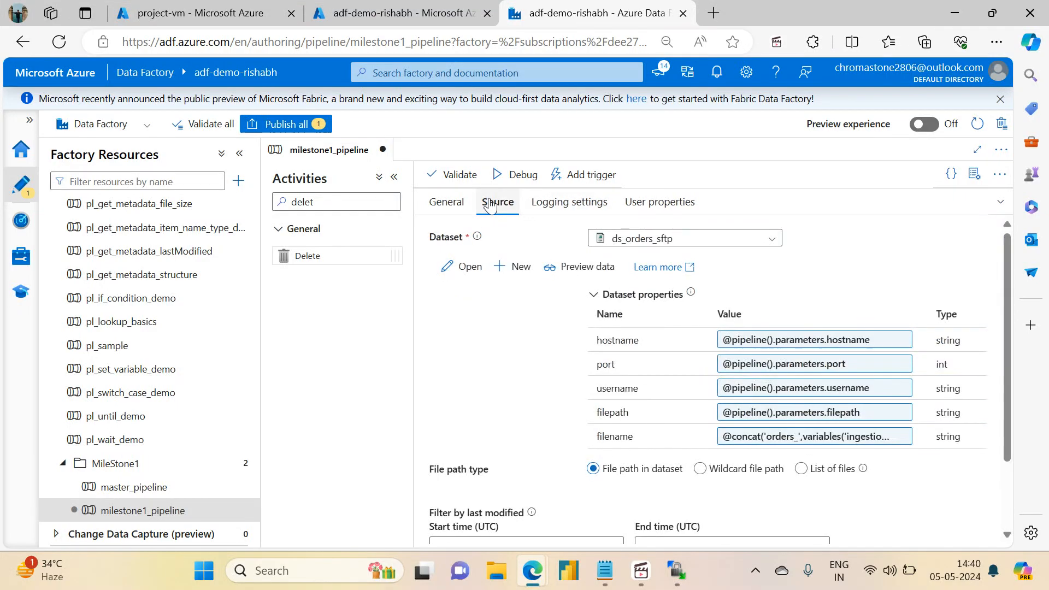
pyautogui.moveTo(1006, 274); pyautogui.dragTo(1003, 235)
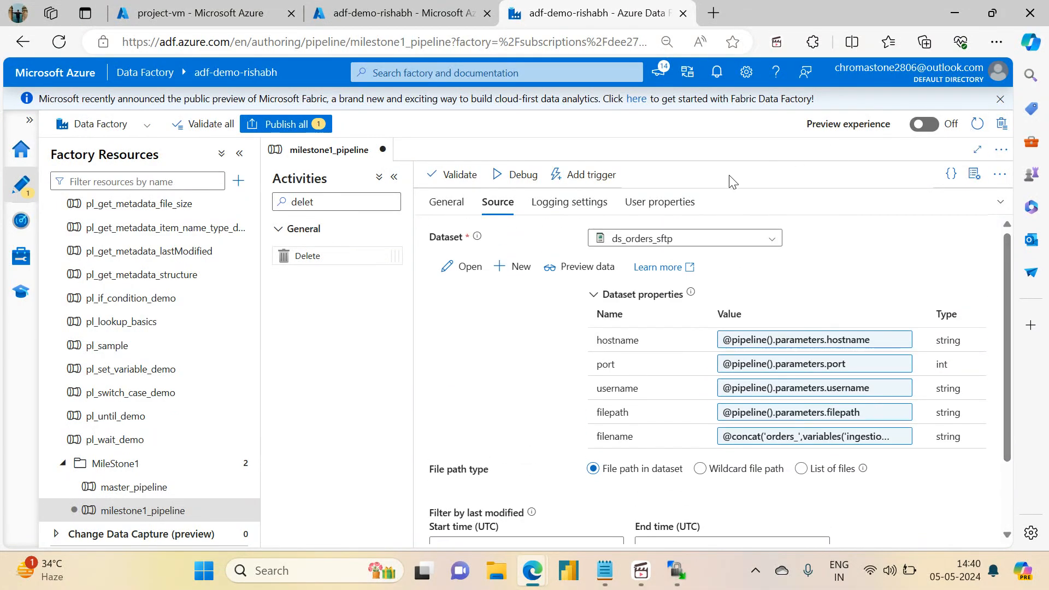
pyautogui.click(1000, 203)
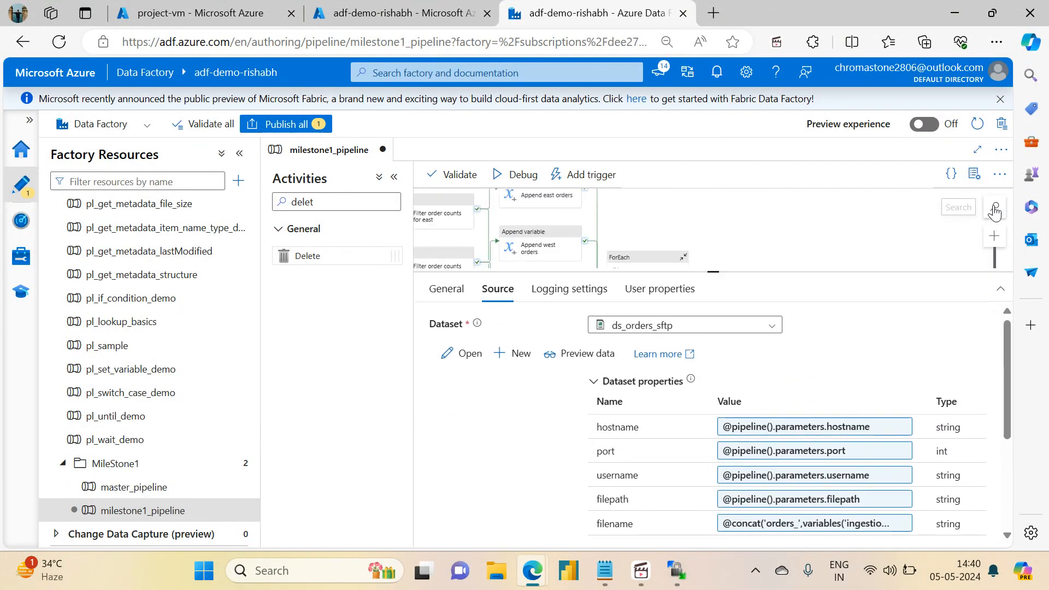
pyautogui.moveTo(774, 252); pyautogui.dragTo(785, 216)
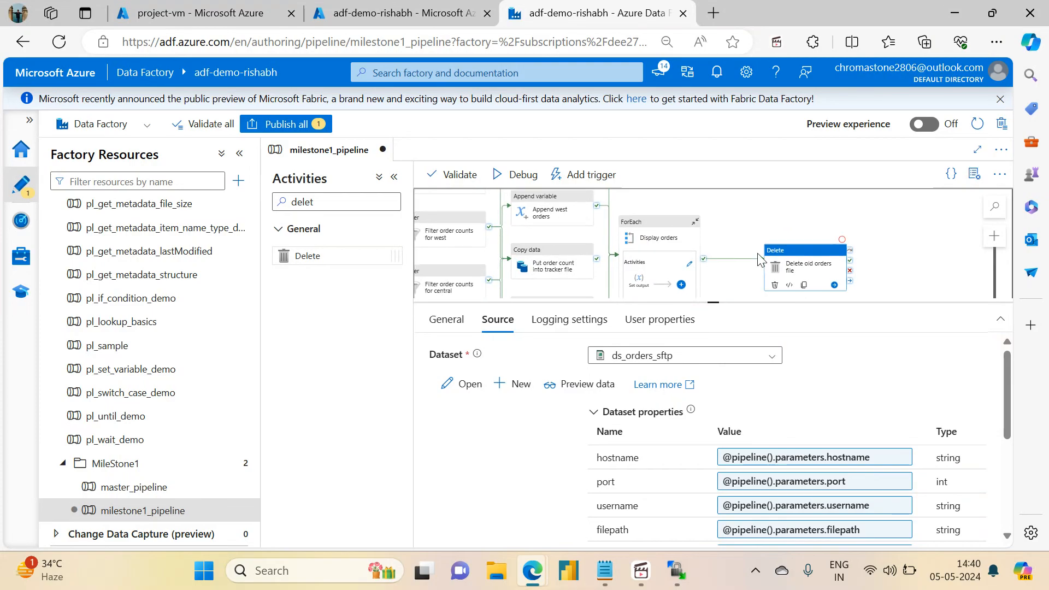
pyautogui.click(674, 575)
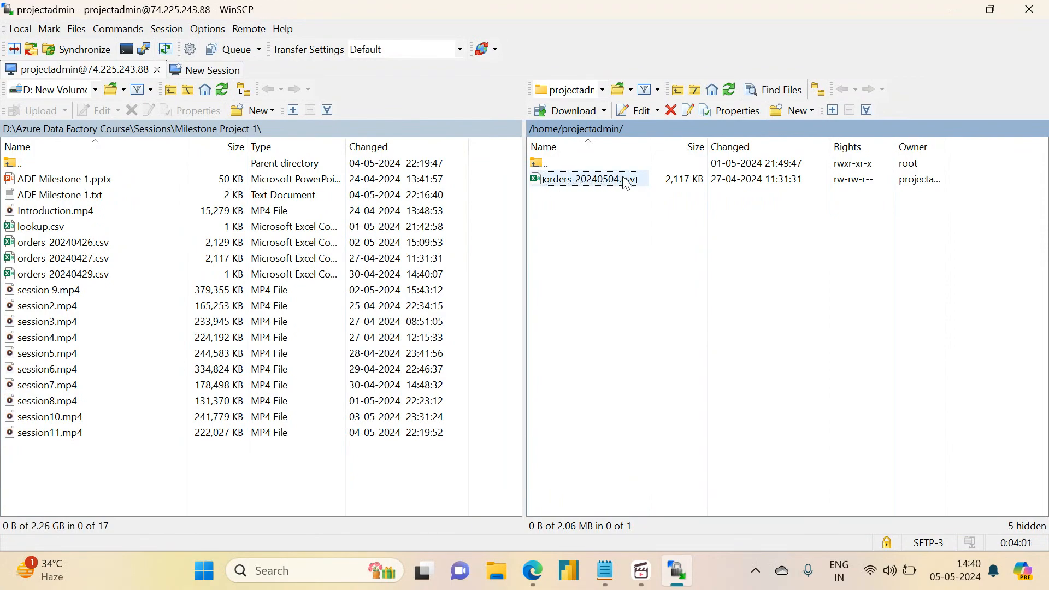
# Step: Refresh the remote listing to confirm orders_20240504.csv is there, then minimize WinSCP
pyautogui.click(728, 91)
pyautogui.click(952, 9)
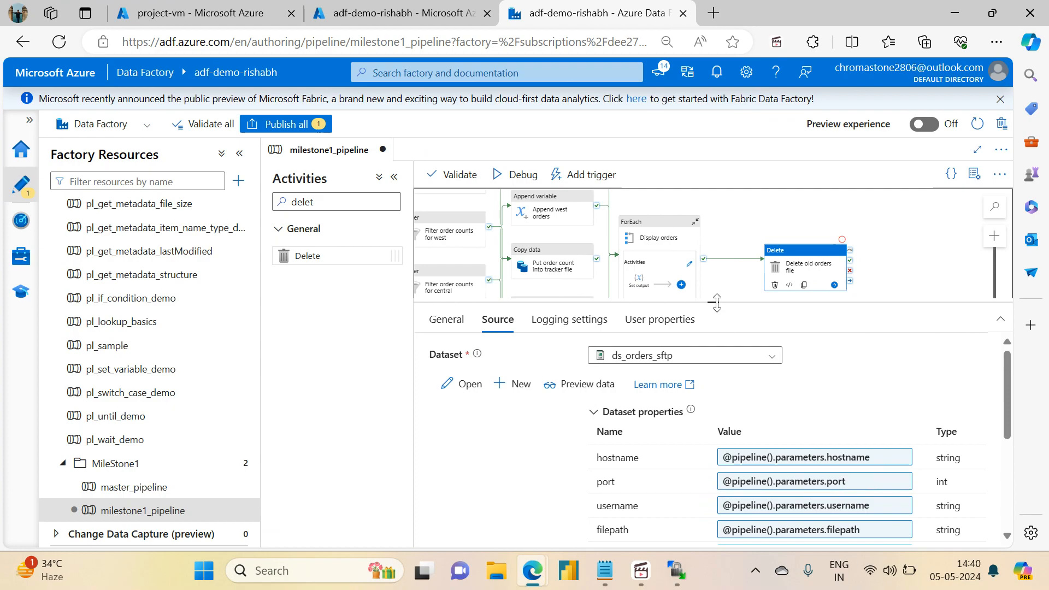
# Step: Start a debug run and enter the SFTP hostname, port 22, username and home file path
pyautogui.moveTo(717, 303); pyautogui.dragTo(713, 425)
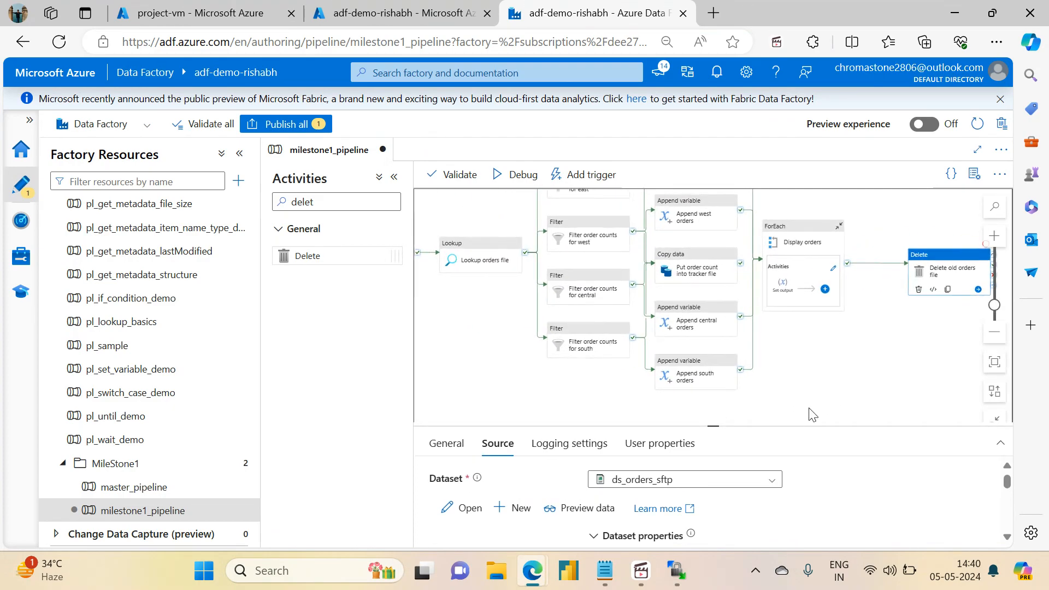
pyautogui.click(512, 176)
pyautogui.click(829, 182)
pyautogui.write('74.225.243.88')
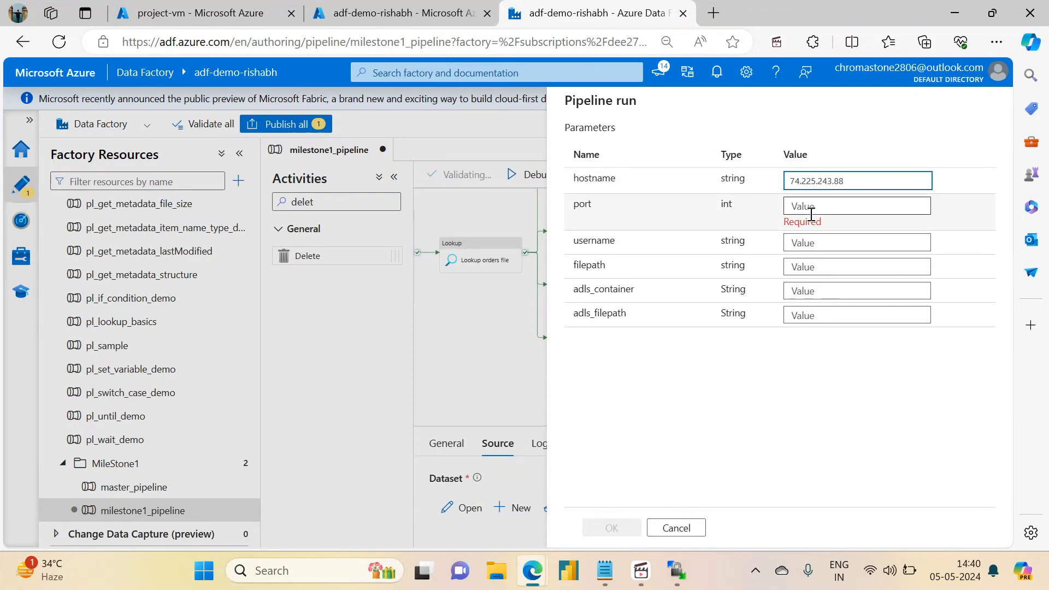
pyautogui.click(811, 213)
pyautogui.write('22')
pyautogui.press('Tab')
pyautogui.write('projecta')
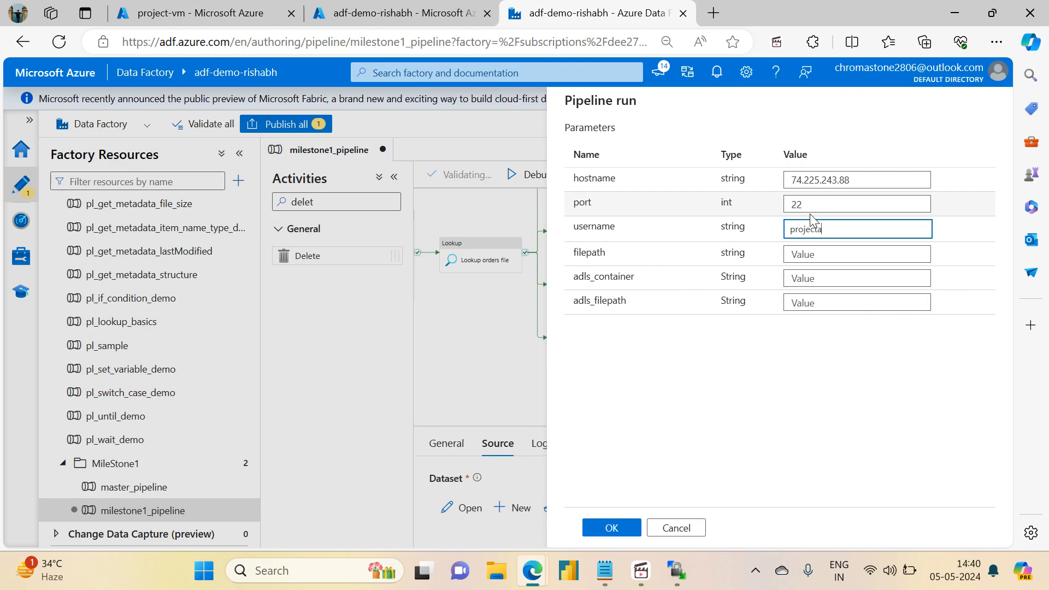
pyautogui.write('dmin')
pyautogui.click(809, 252)
pyautogui.write('/home/projectadm')
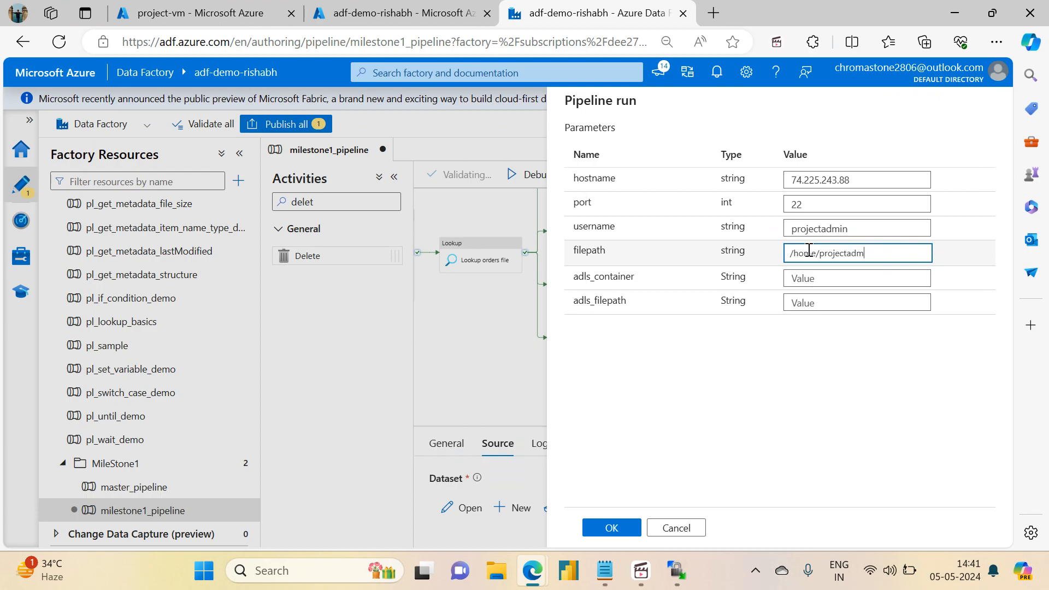
# Step: Set adls_container to 'sink' and adls_filepath to 'variable_output', then launch the debug run
pyautogui.press('Tab')
pyautogui.write('rdz')
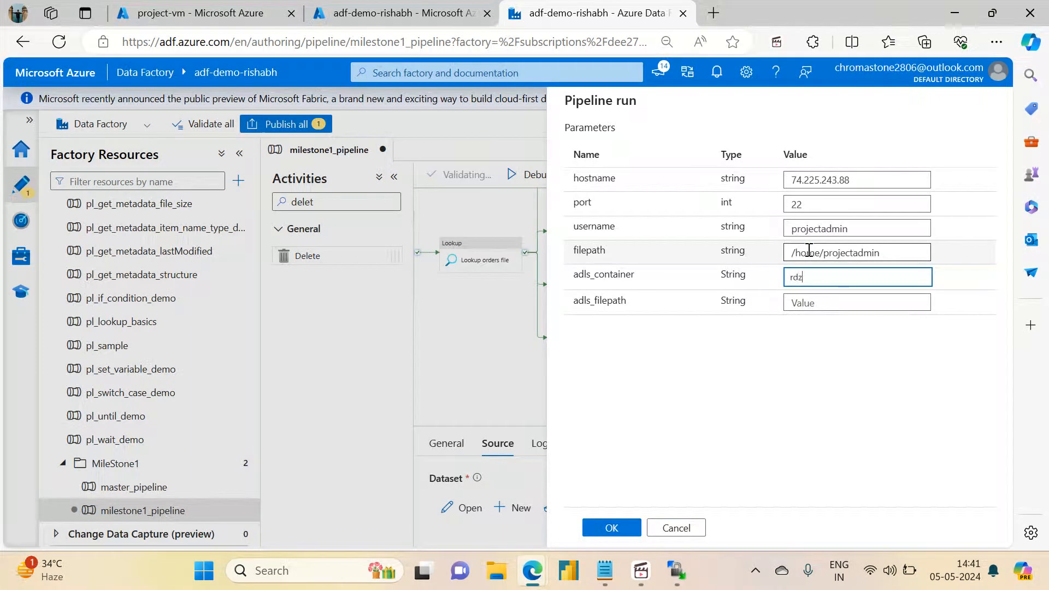
pyautogui.press('Tab')
pyautogui.write('/')
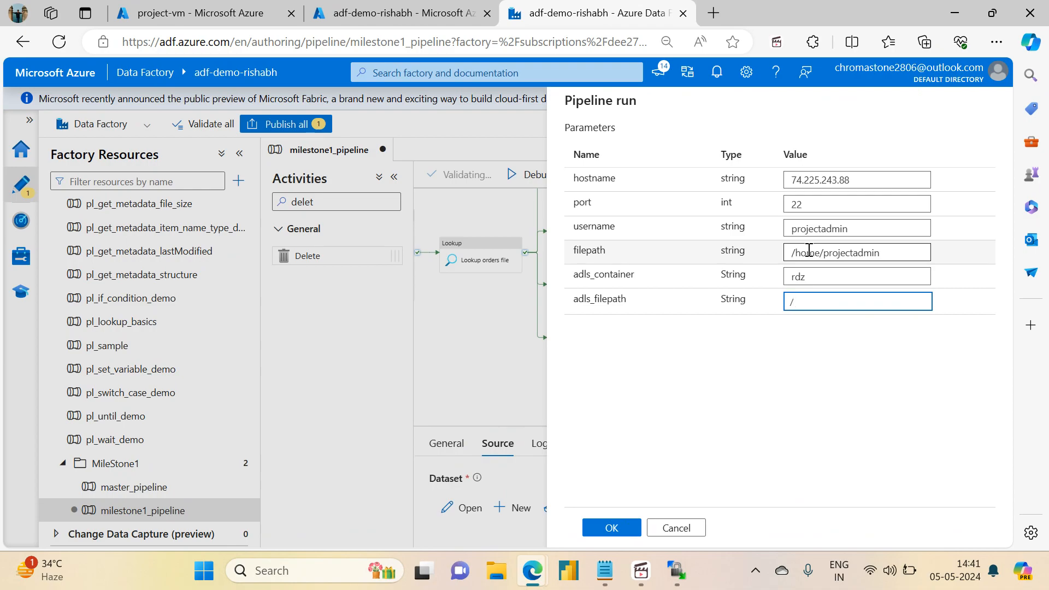
pyautogui.press('BackSpace')
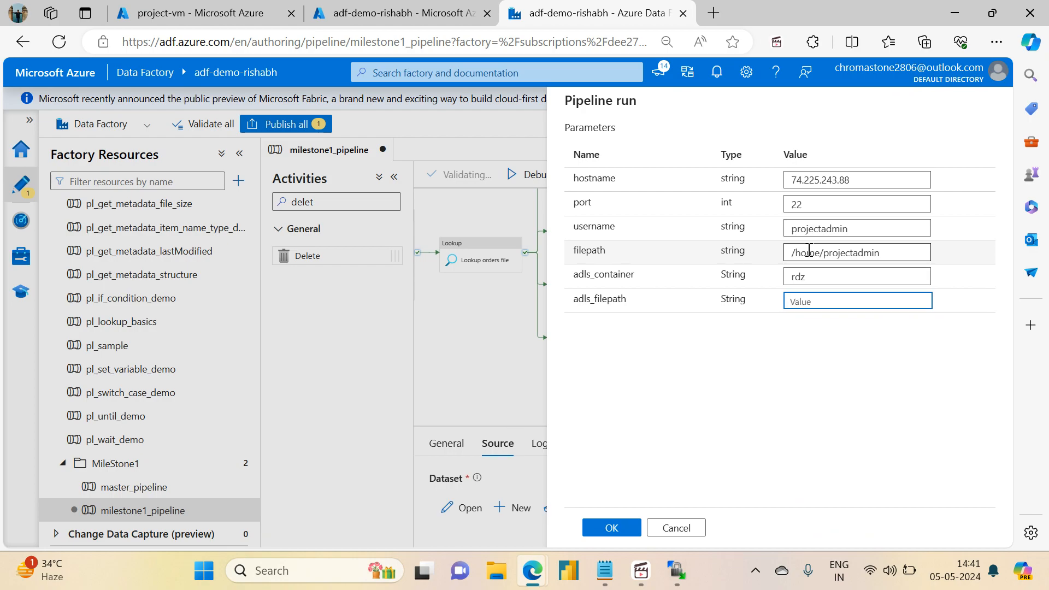
pyautogui.click(816, 275)
pyautogui.press('BackSpace')
pyautogui.press('BackSpace')
pyautogui.press('BackSpace')
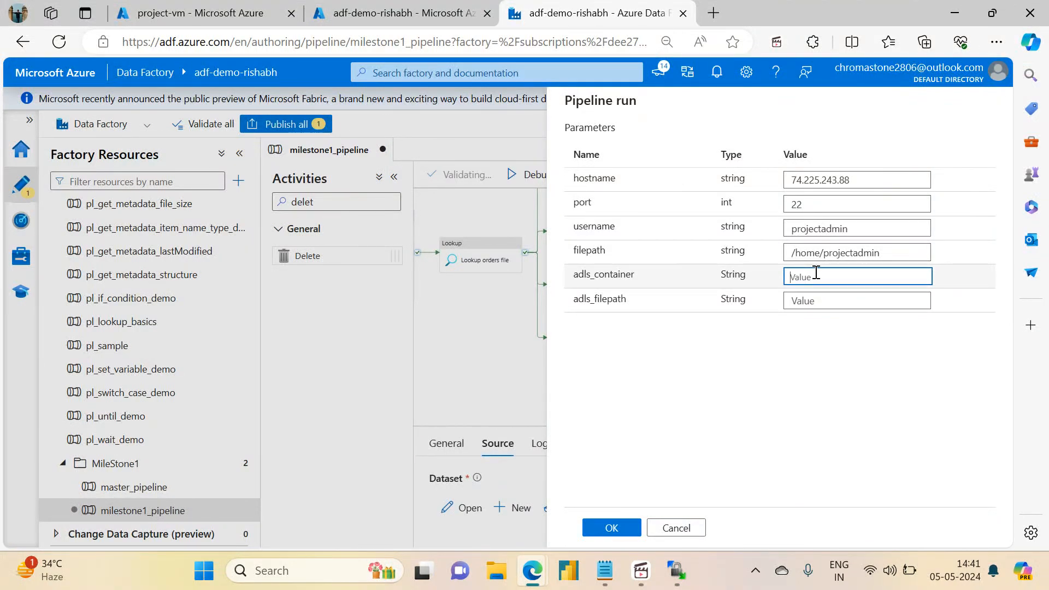
pyautogui.write('sourc')
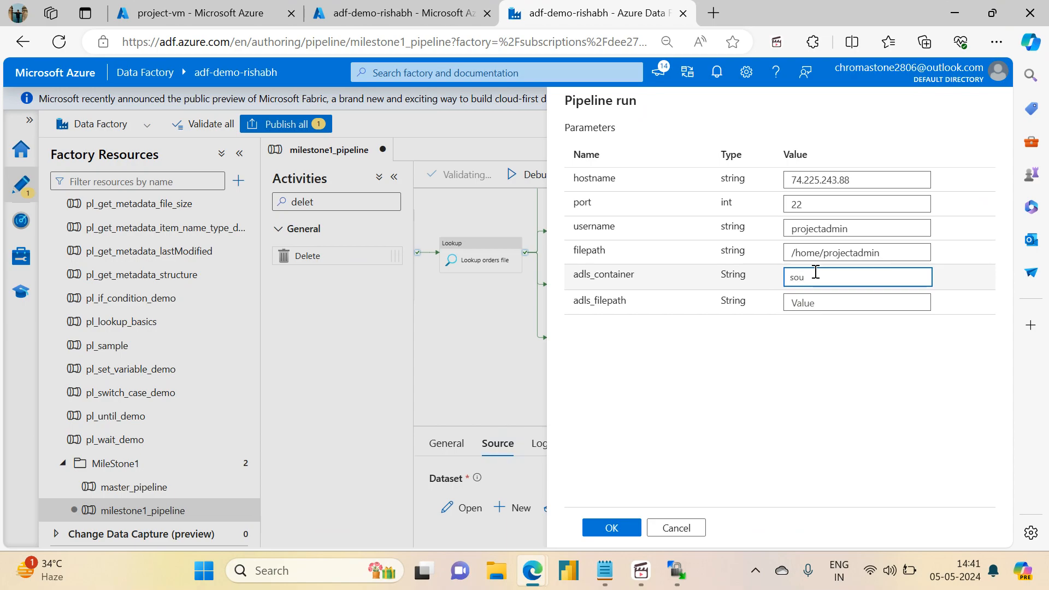
pyautogui.press('Tab')
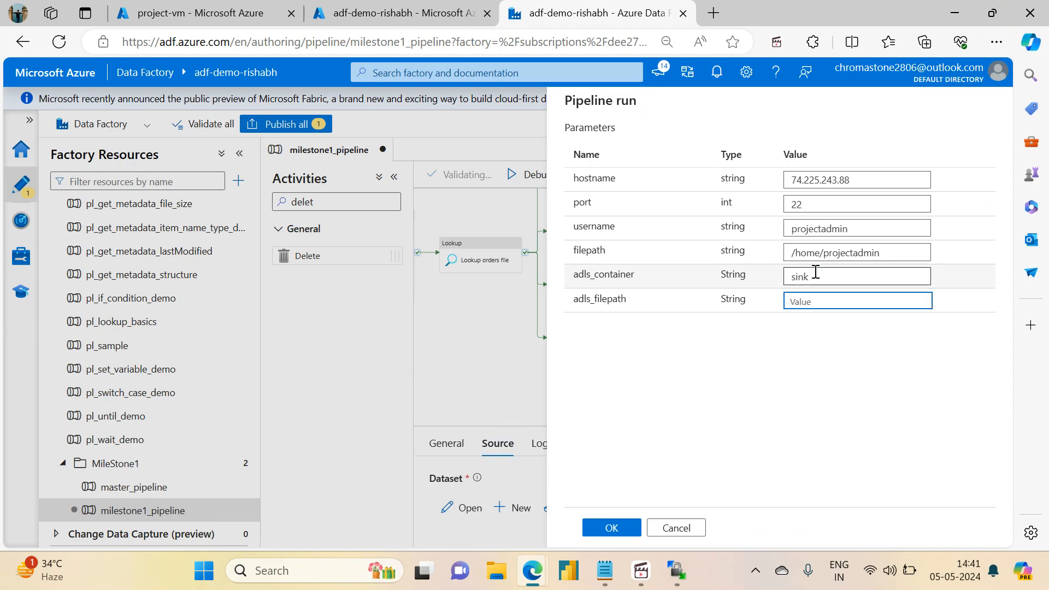
pyautogui.write('variable_output')
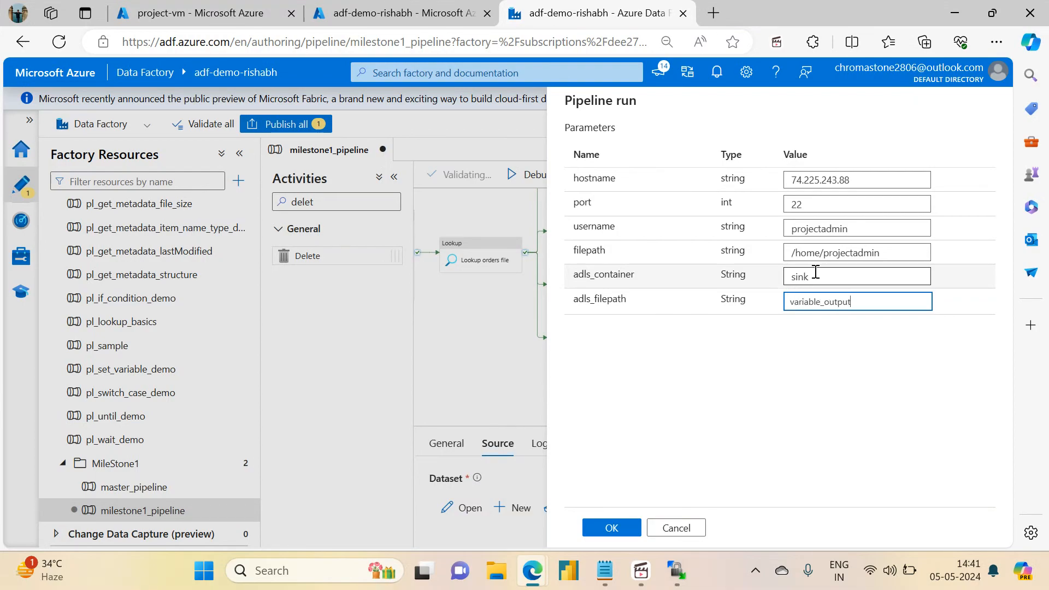
pyautogui.click(609, 528)
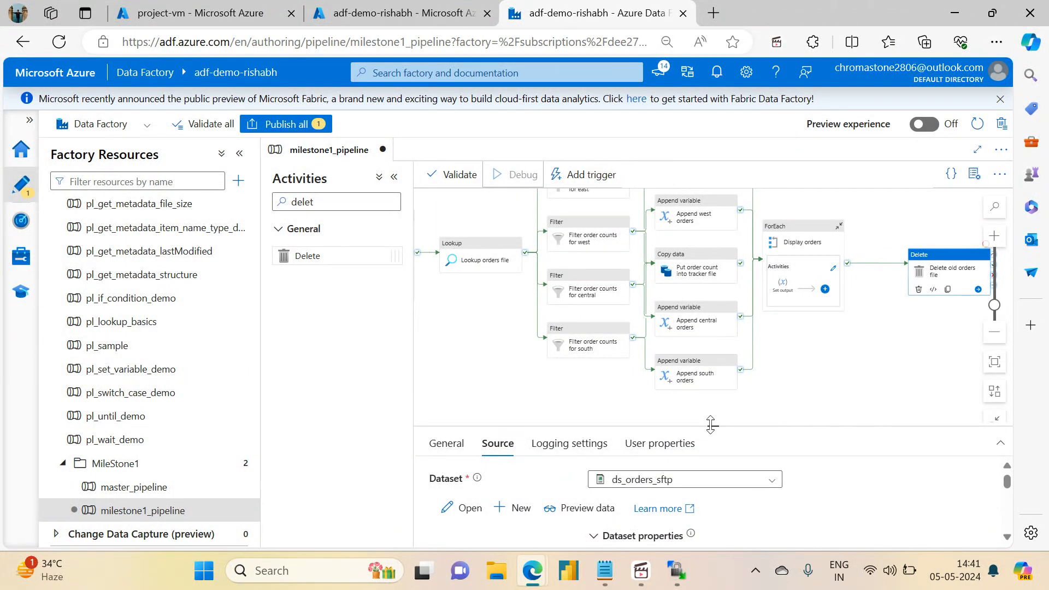
# Step: Resize the canvas and output panes and refresh the debug run's activity statuses repeatedly
pyautogui.moveTo(712, 426); pyautogui.dragTo(700, 301)
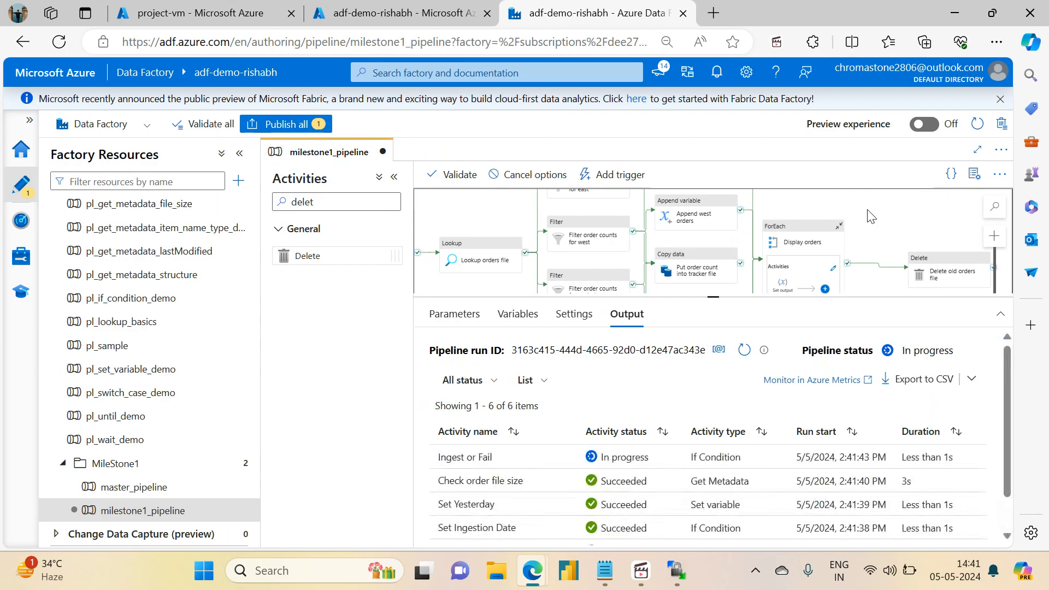
pyautogui.moveTo(710, 296); pyautogui.dragTo(711, 400)
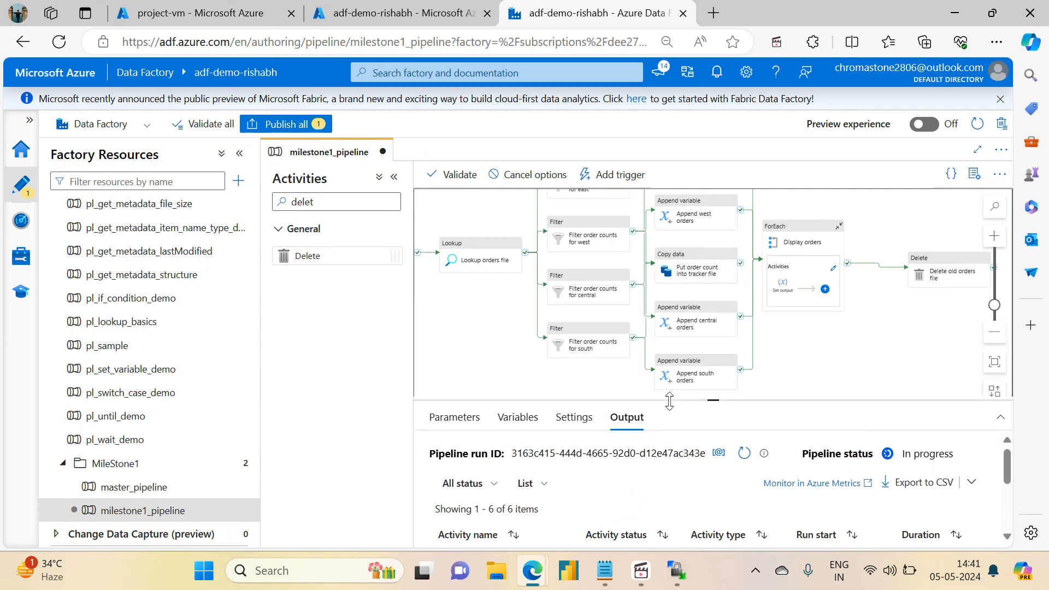
pyautogui.moveTo(473, 339); pyautogui.dragTo(830, 383)
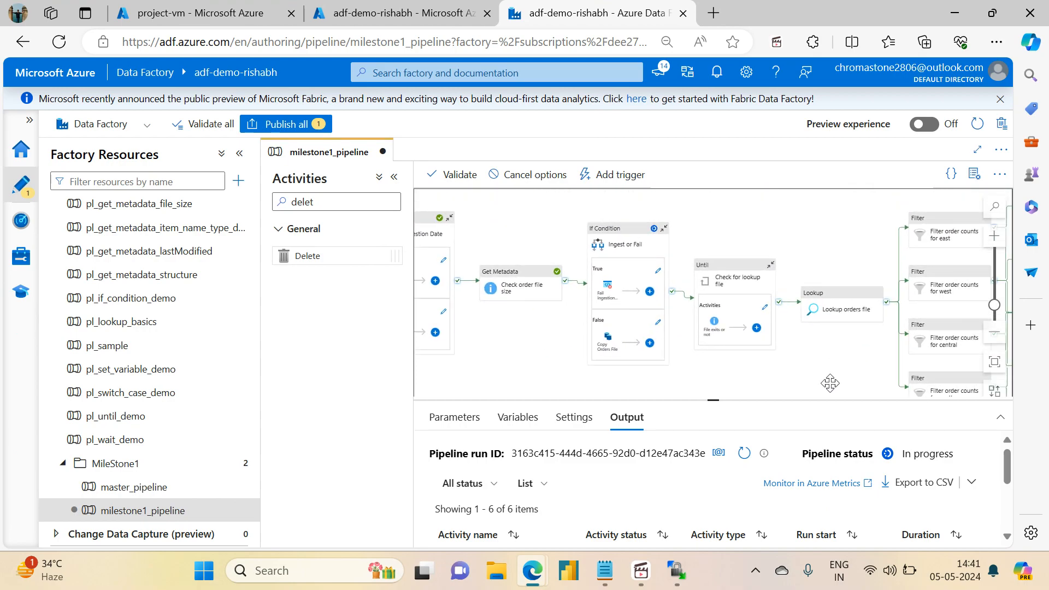
pyautogui.moveTo(712, 401); pyautogui.dragTo(712, 385)
pyautogui.click(737, 436)
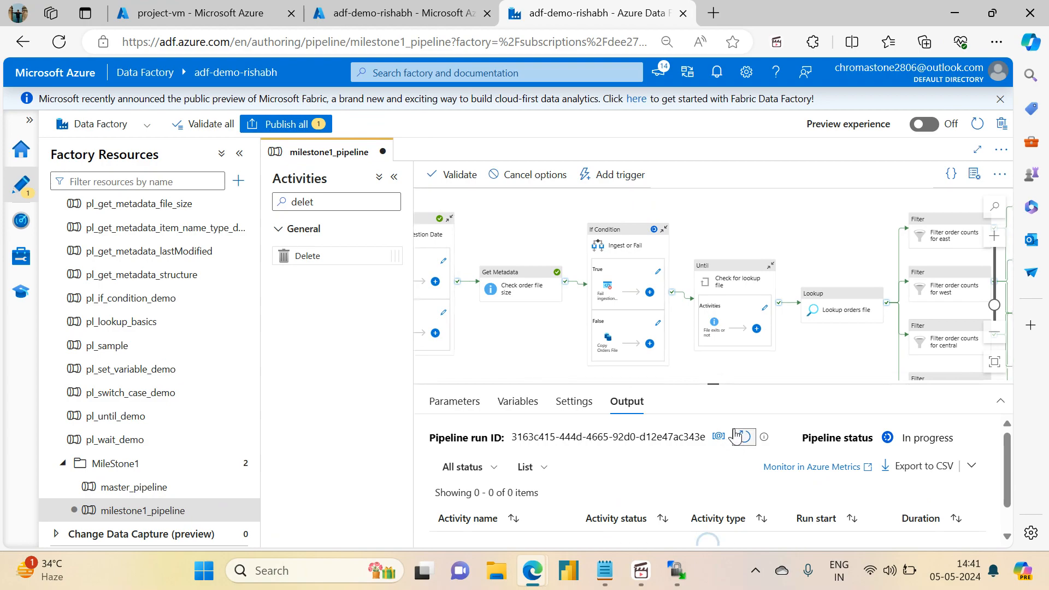
pyautogui.click(737, 435)
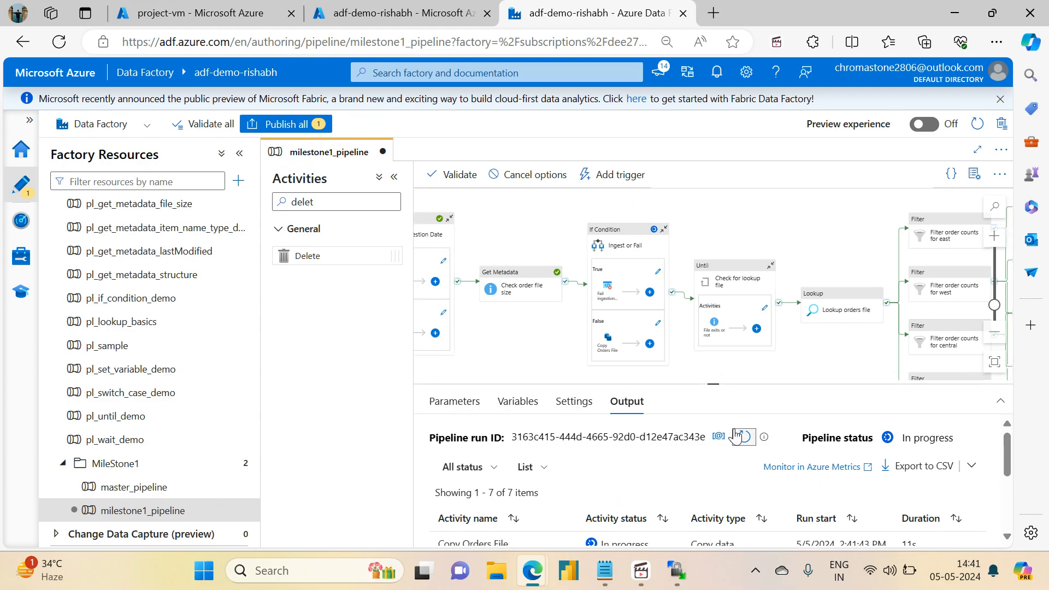
pyautogui.click(737, 435)
pyautogui.click(737, 436)
pyautogui.click(737, 435)
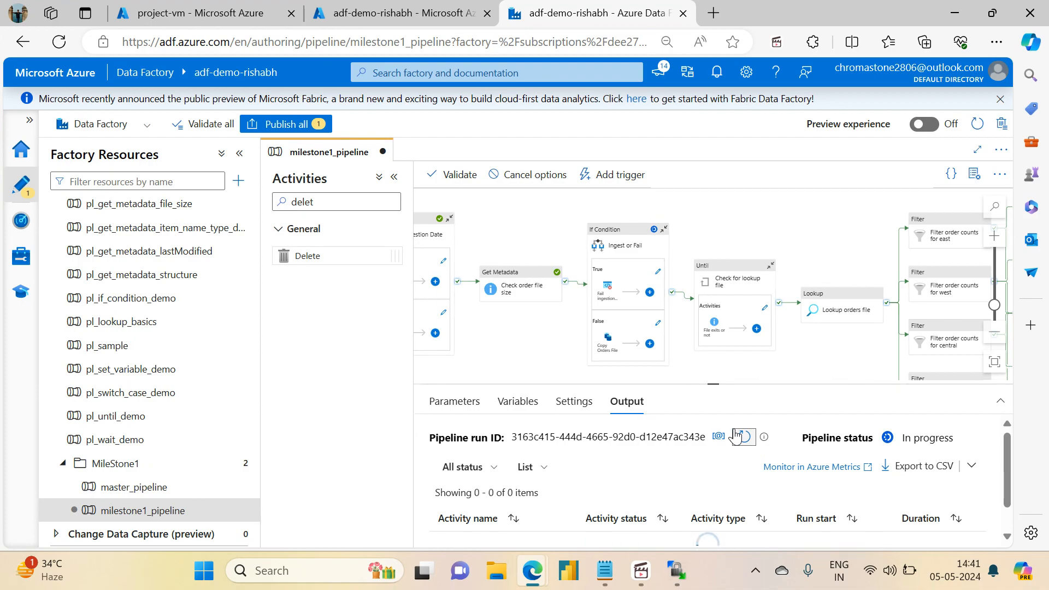
pyautogui.click(737, 436)
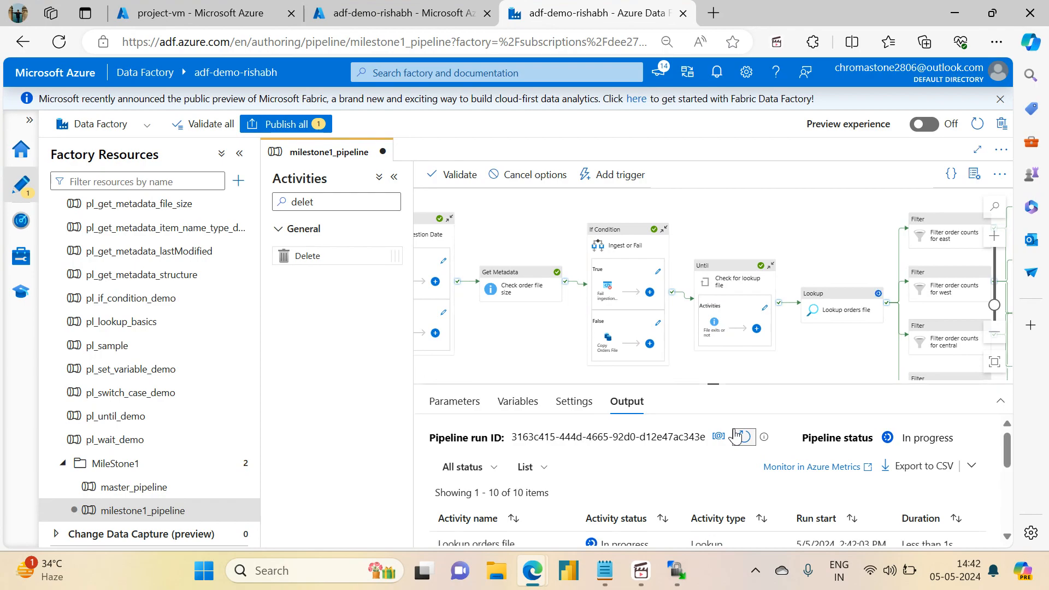
# Step: Pan to the Delete old orders file activity and refresh until the pipeline shows Succeeded
pyautogui.moveTo(711, 384); pyautogui.dragTo(750, 474)
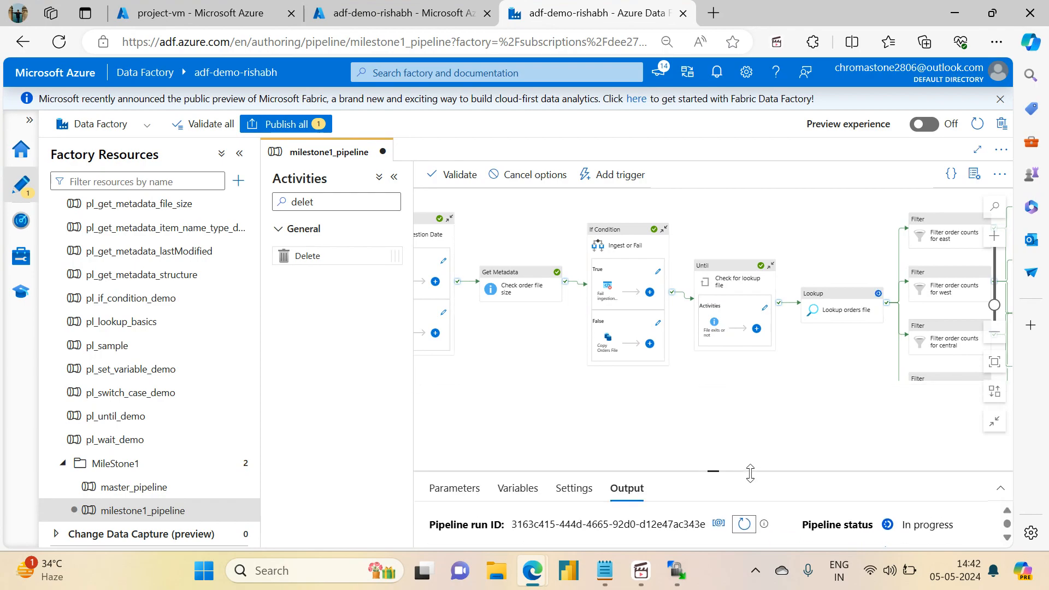
pyautogui.hscroll(5, 640, 412)
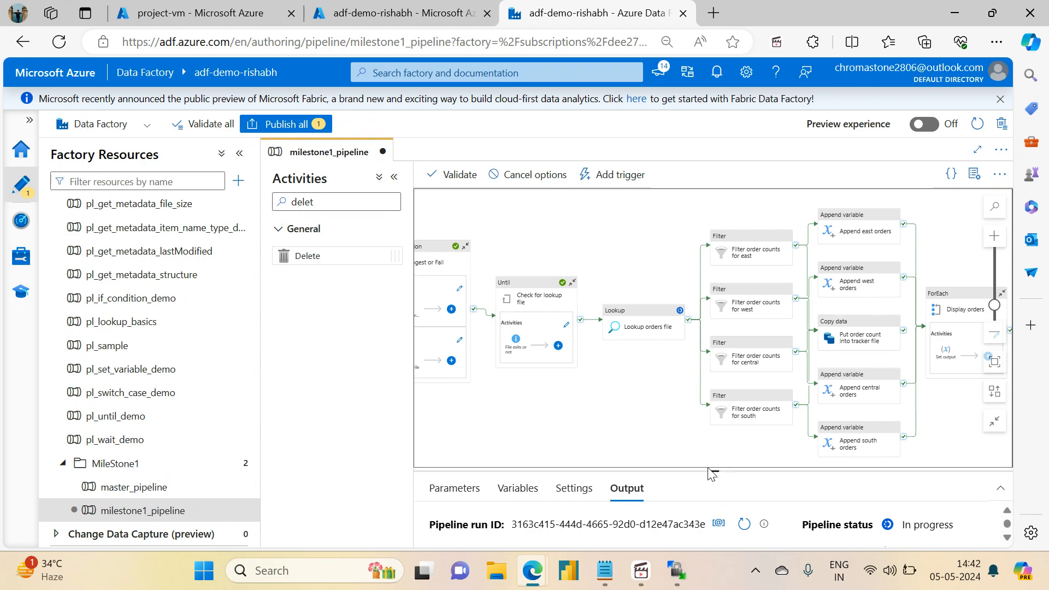
pyautogui.moveTo(709, 471); pyautogui.dragTo(717, 411)
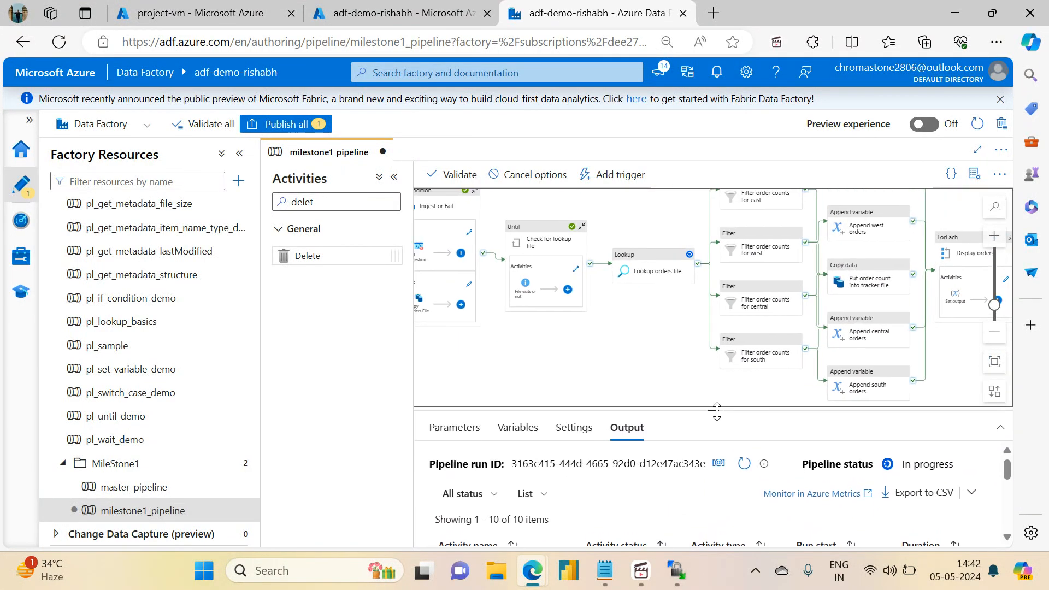
pyautogui.click(744, 464)
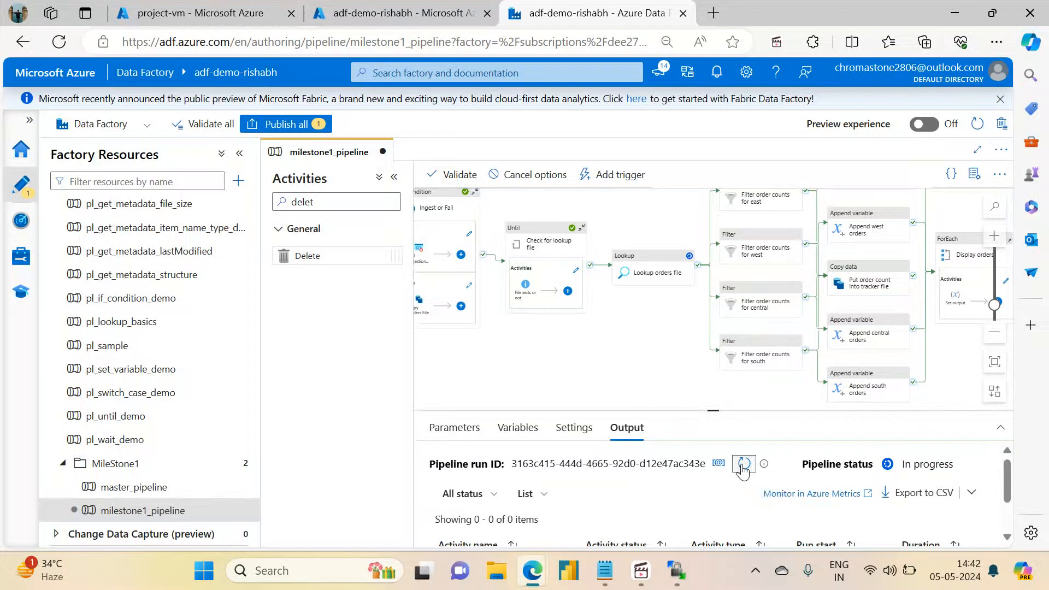
pyautogui.moveTo(713, 411); pyautogui.dragTo(710, 336)
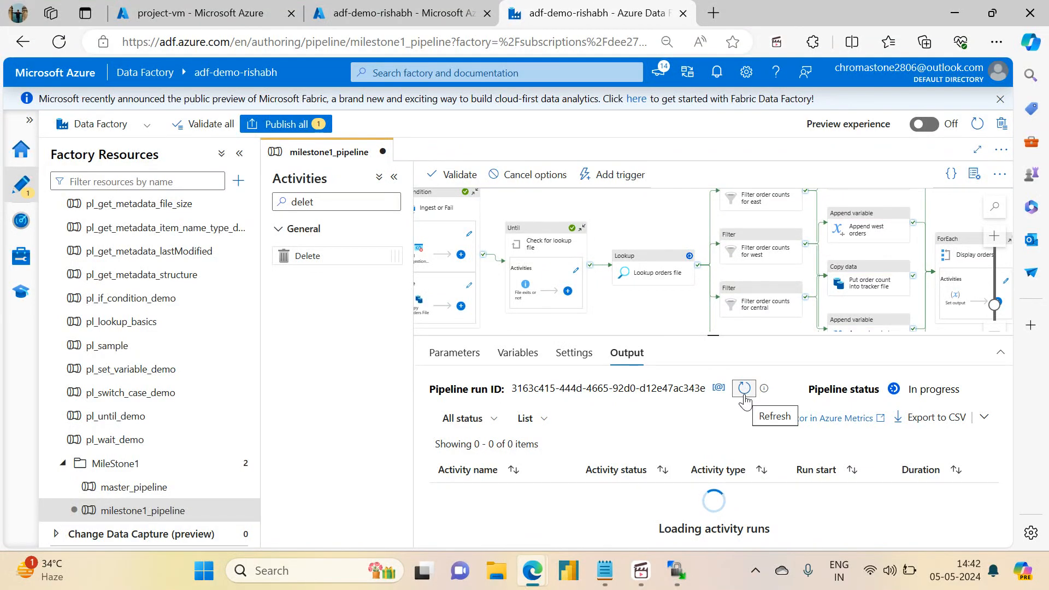
pyautogui.click(744, 397)
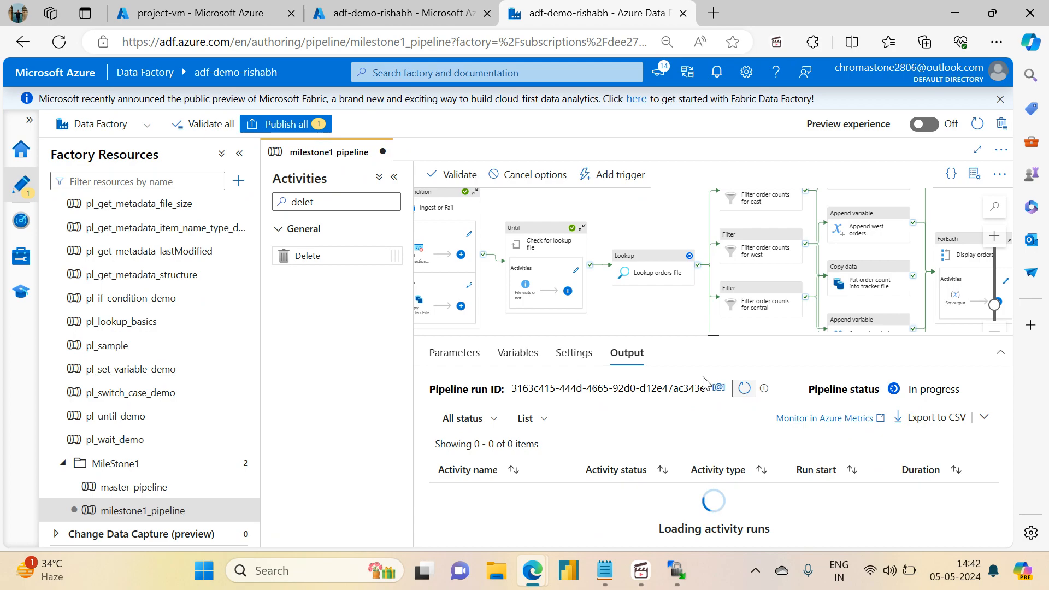
pyautogui.moveTo(712, 337); pyautogui.dragTo(713, 320)
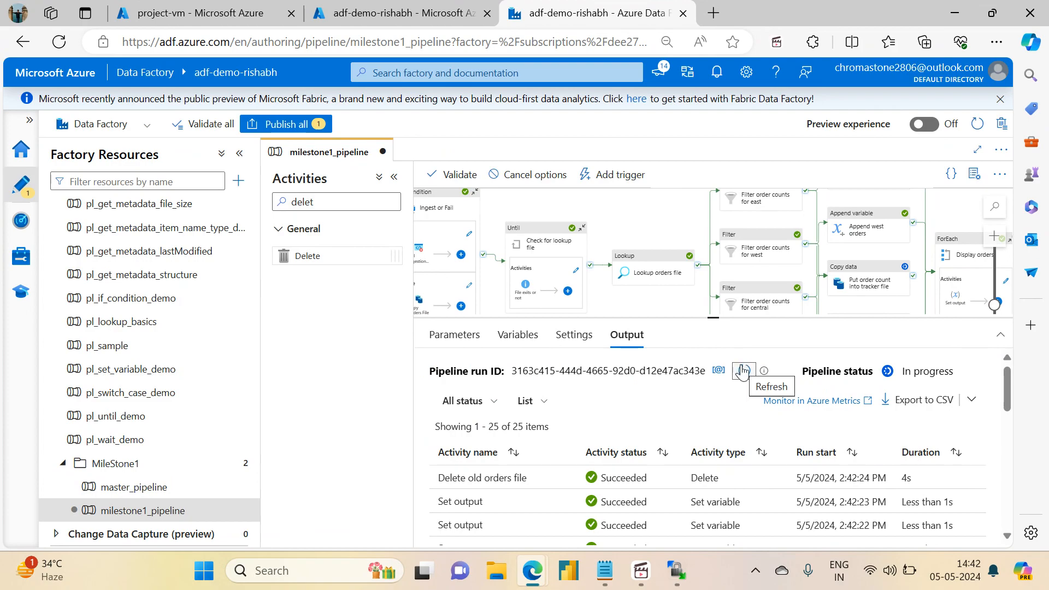
pyautogui.moveTo(715, 322); pyautogui.dragTo(714, 394)
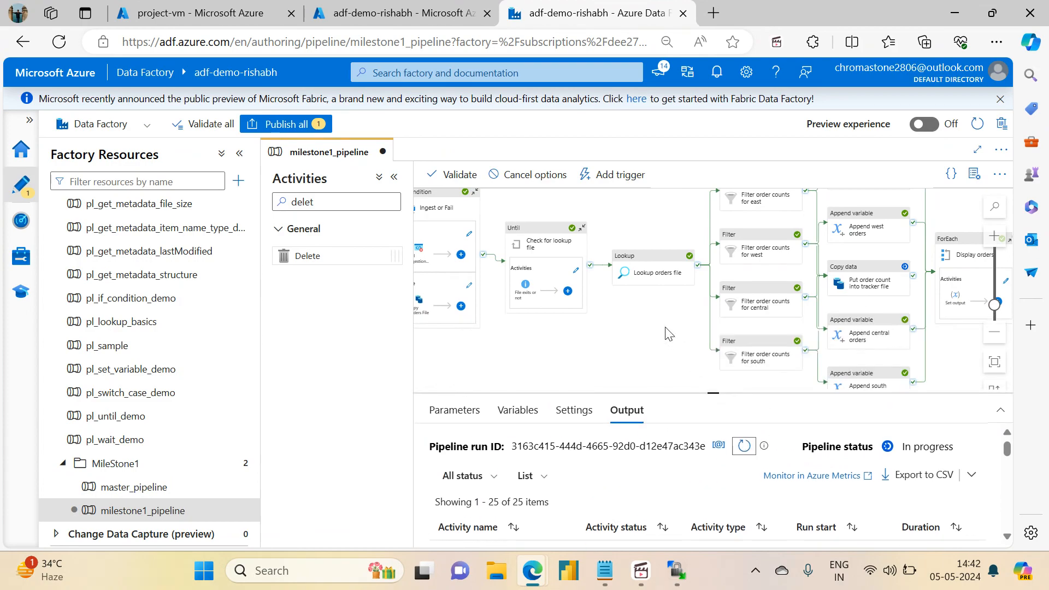
pyautogui.moveTo(634, 329); pyautogui.dragTo(501, 347)
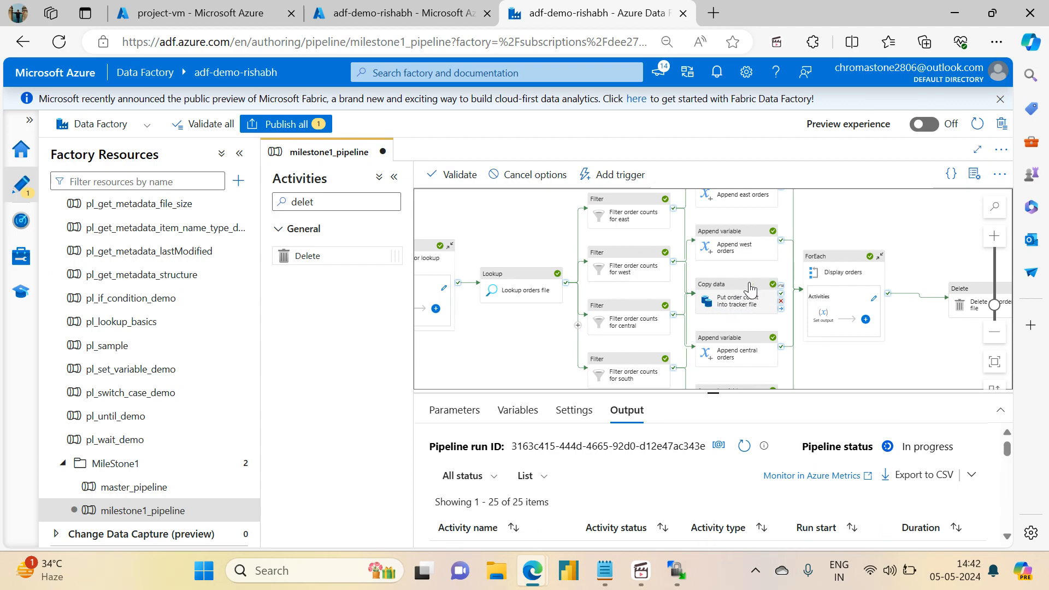
pyautogui.click(743, 447)
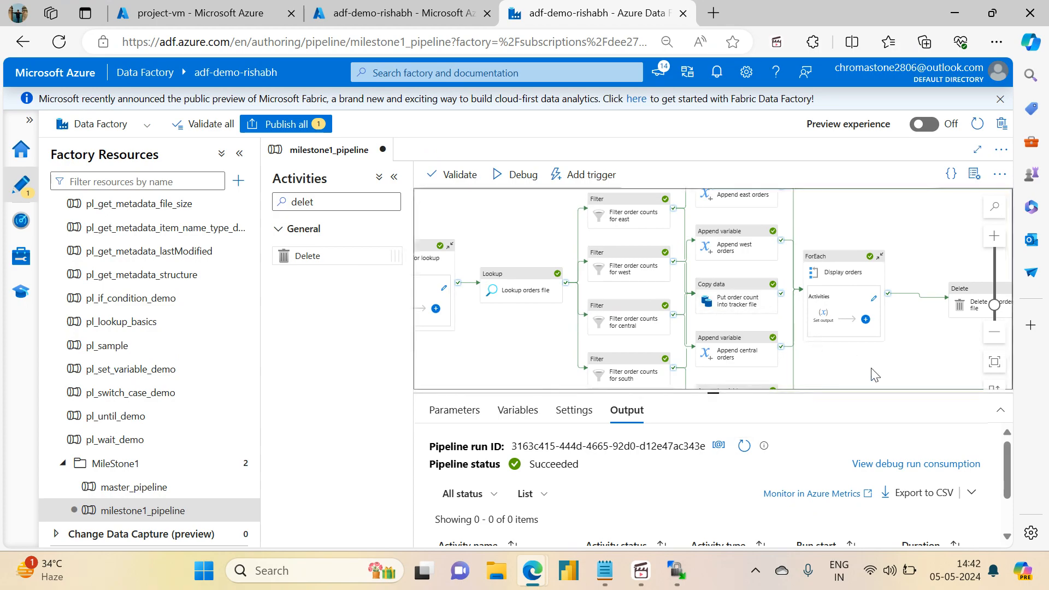
pyautogui.hscroll(3, 846, 320)
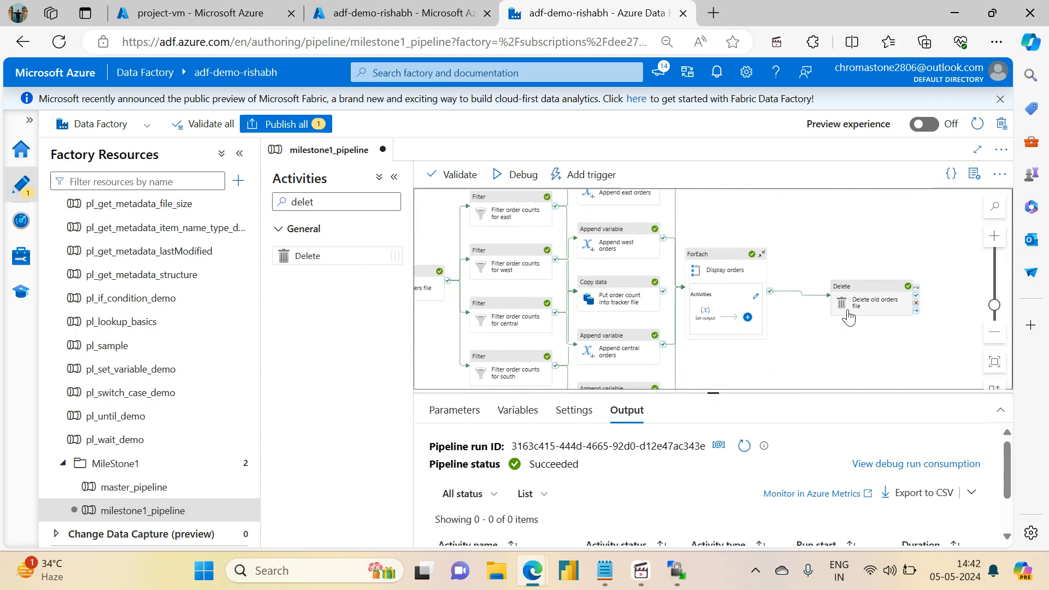
# Step: Refresh WinSCP's remote home folder to confirm orders_20240504.csv is gone, then minimize WinSCP
pyautogui.click(676, 564)
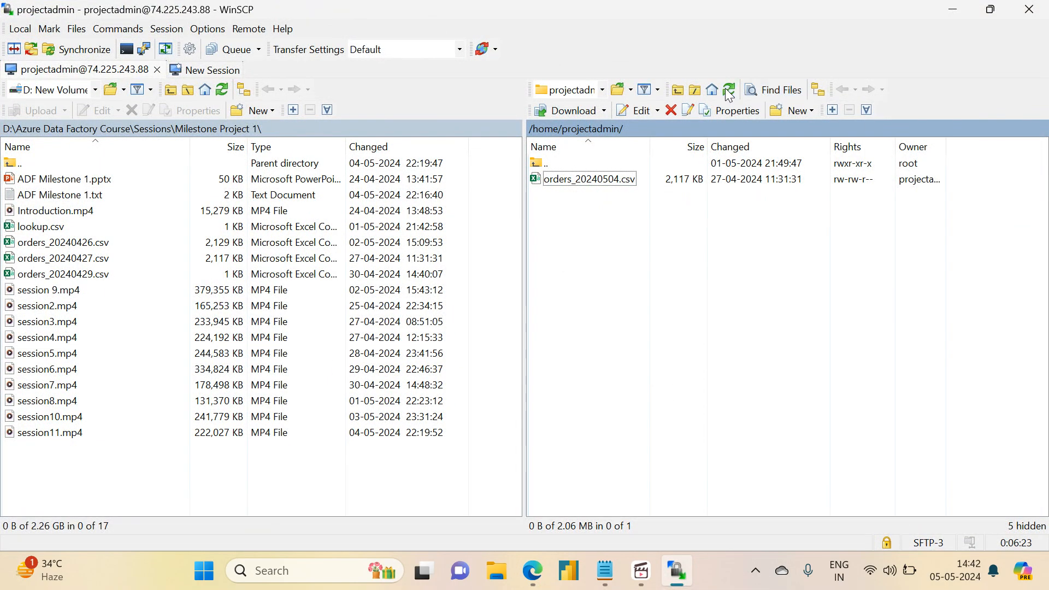
pyautogui.click(730, 91)
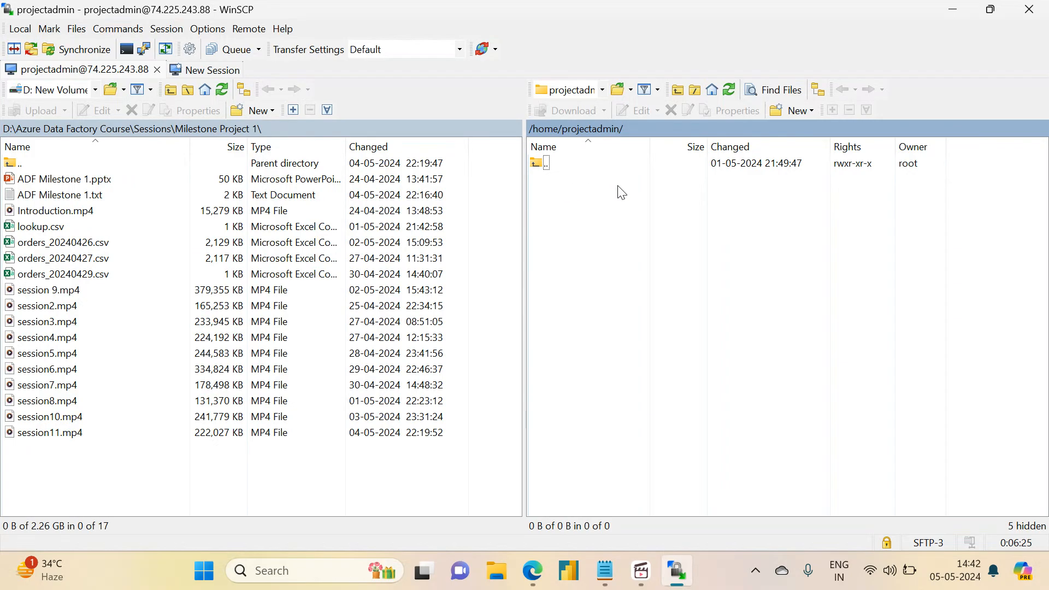
pyautogui.click(954, 9)
# Step: Mark checklist step 7 as Done, save the notes, and fit the pipeline into view
pyautogui.click(605, 571)
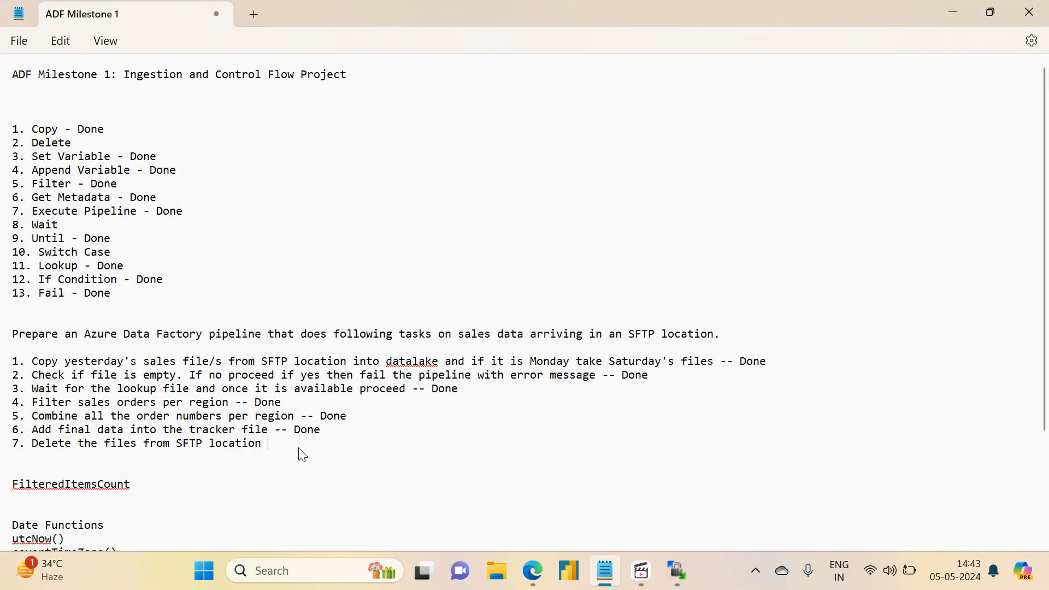
pyautogui.press('BackSpace')
pyautogui.press('BackSpace')
pyautogui.write('Done')
pyautogui.hotkey('ctrl', 's')
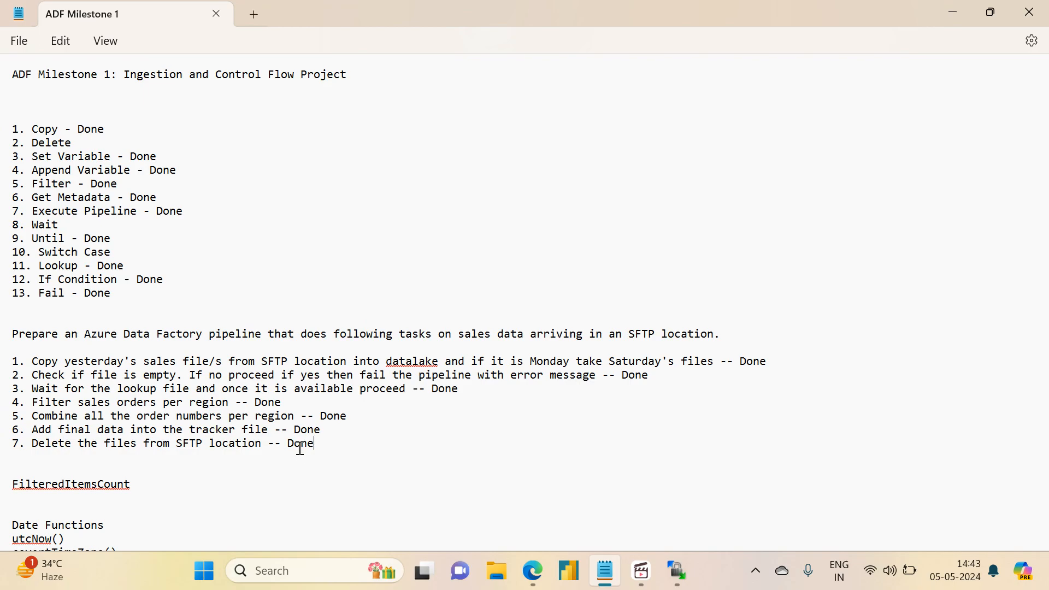
pyautogui.click(956, 18)
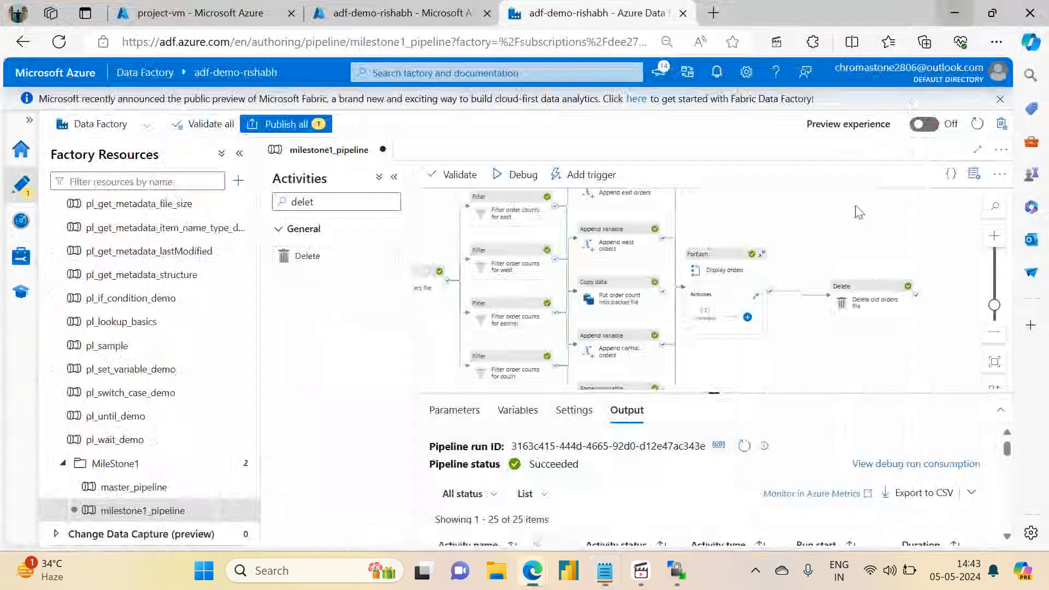
pyautogui.click(995, 368)
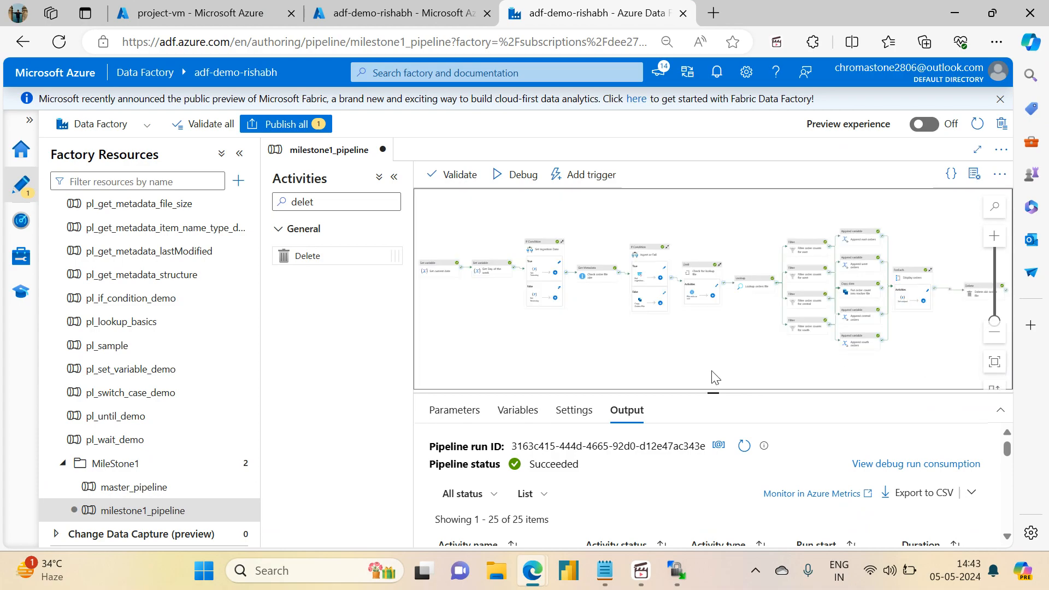
pyautogui.moveTo(716, 392); pyautogui.dragTo(716, 457)
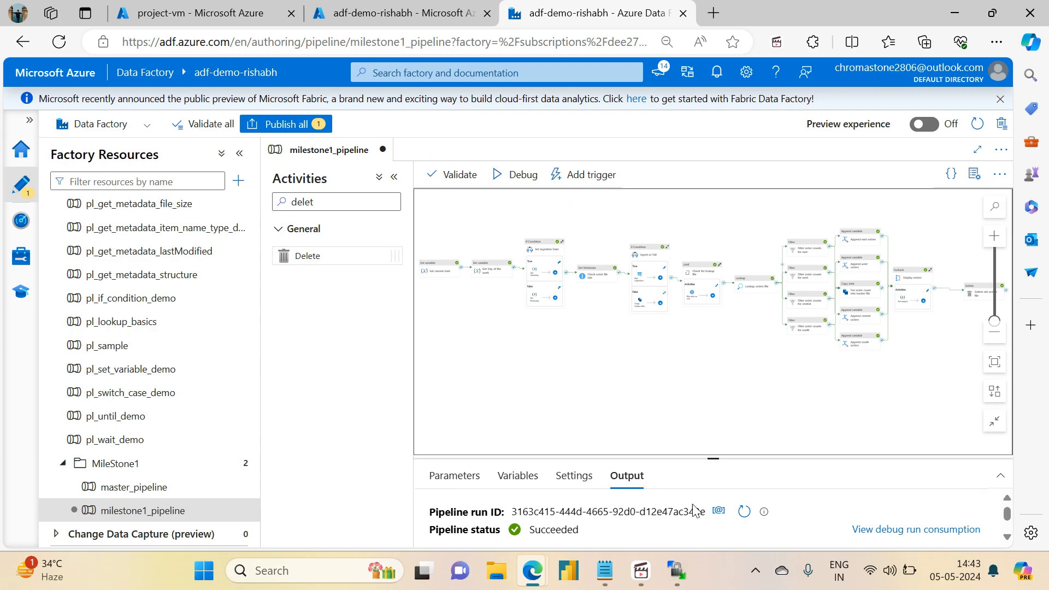
# Step: Append '- Done' after '2. Delete' in the checklist and select Wait on line 8
pyautogui.click(616, 583)
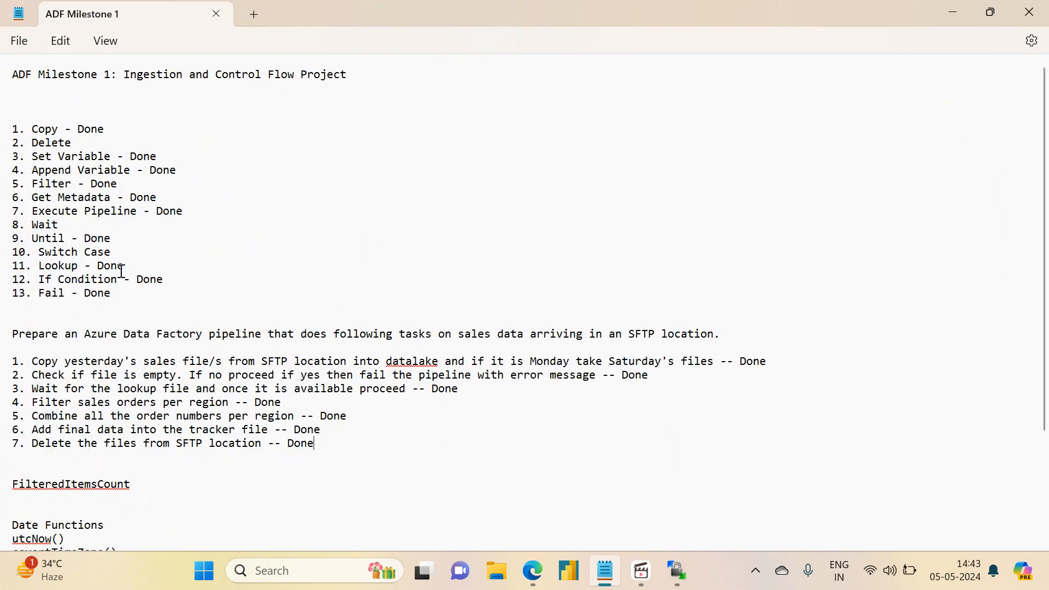
pyautogui.click(118, 137)
pyautogui.write('- Done')
pyautogui.moveTo(38, 253); pyautogui.dragTo(36, 231)
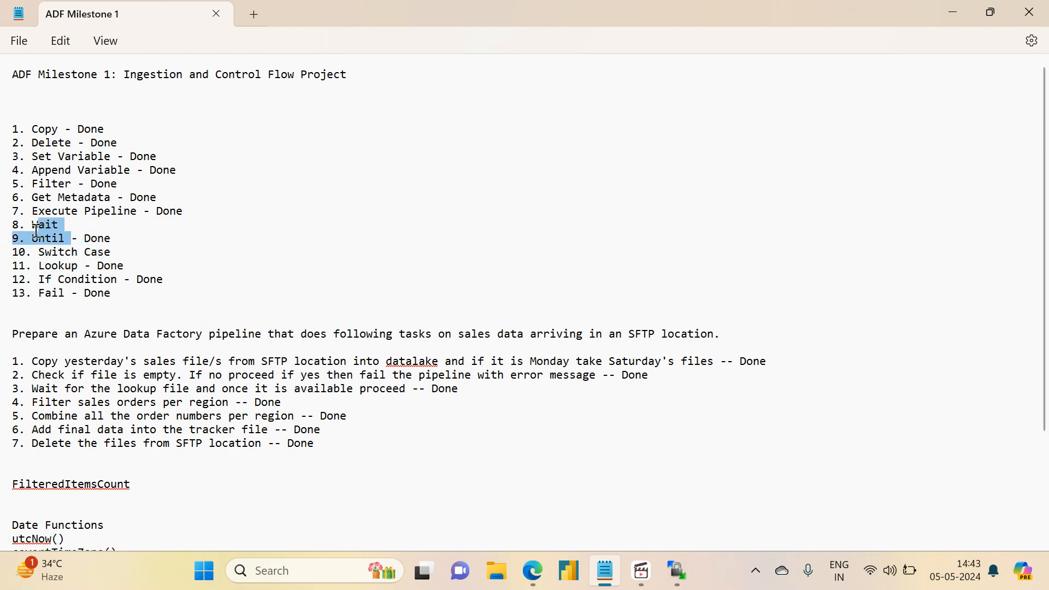
pyautogui.doubleClick(35, 230)
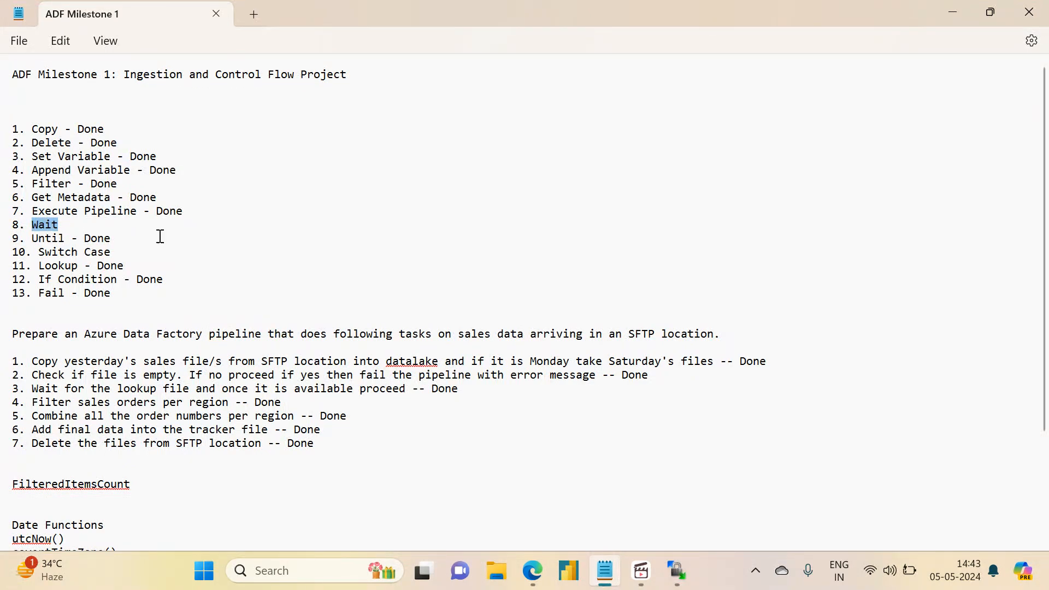
pyautogui.click(960, 8)
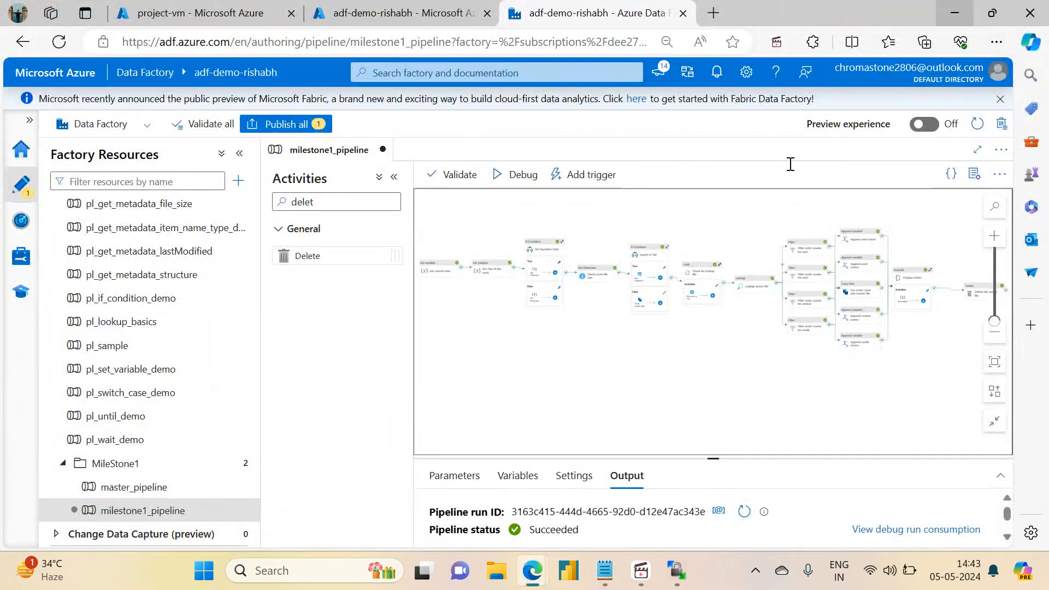
# Step: Add a Wait activity inside the Check for lookup file loop, connected after Get Metadata's success output
pyautogui.scroll(5, 671, 331)
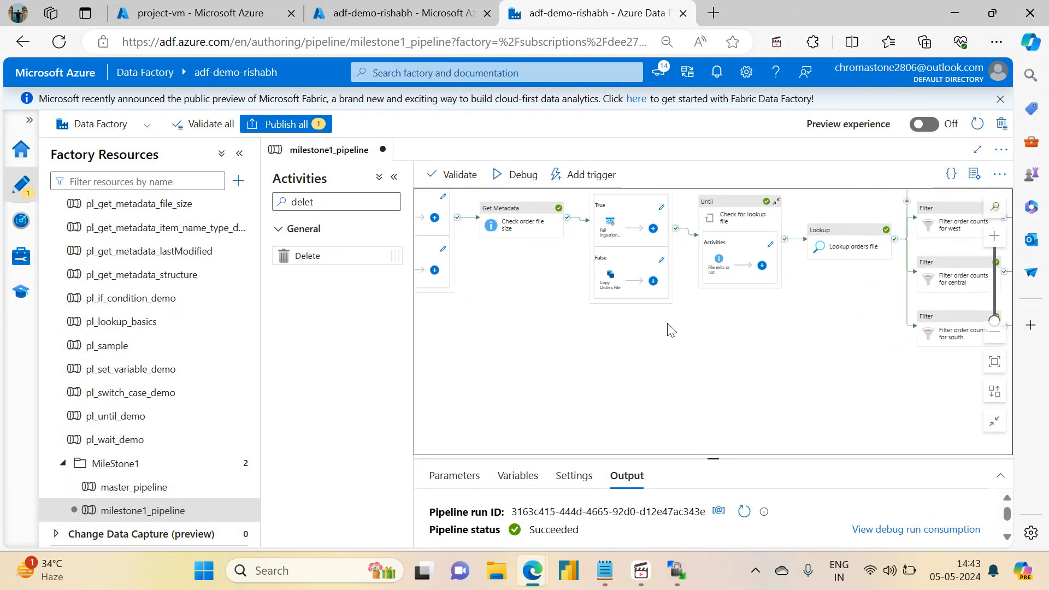
pyautogui.click(733, 265)
pyautogui.moveTo(718, 459); pyautogui.dragTo(714, 276)
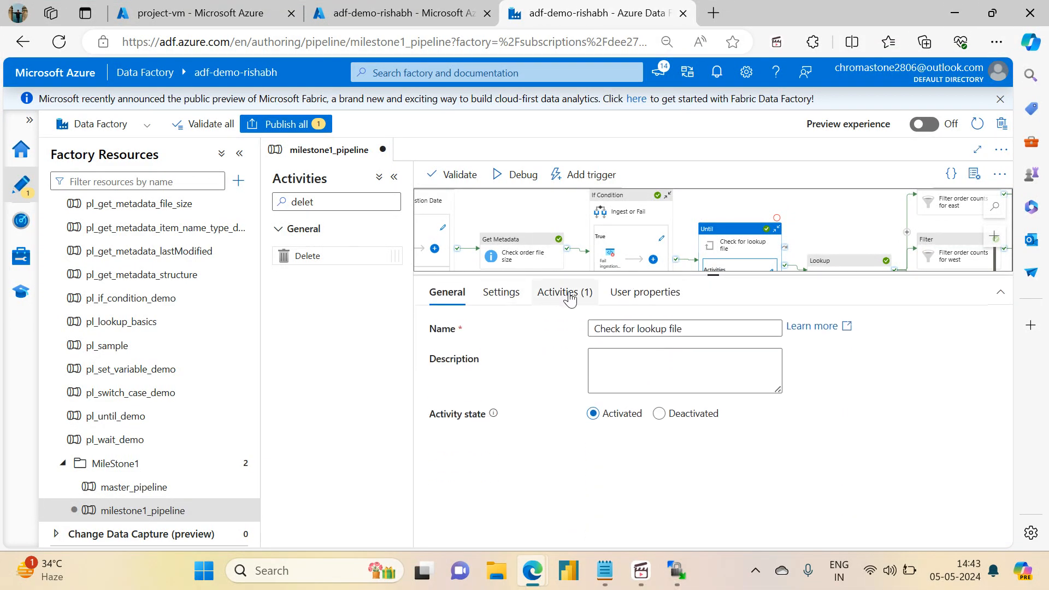
pyautogui.click(568, 295)
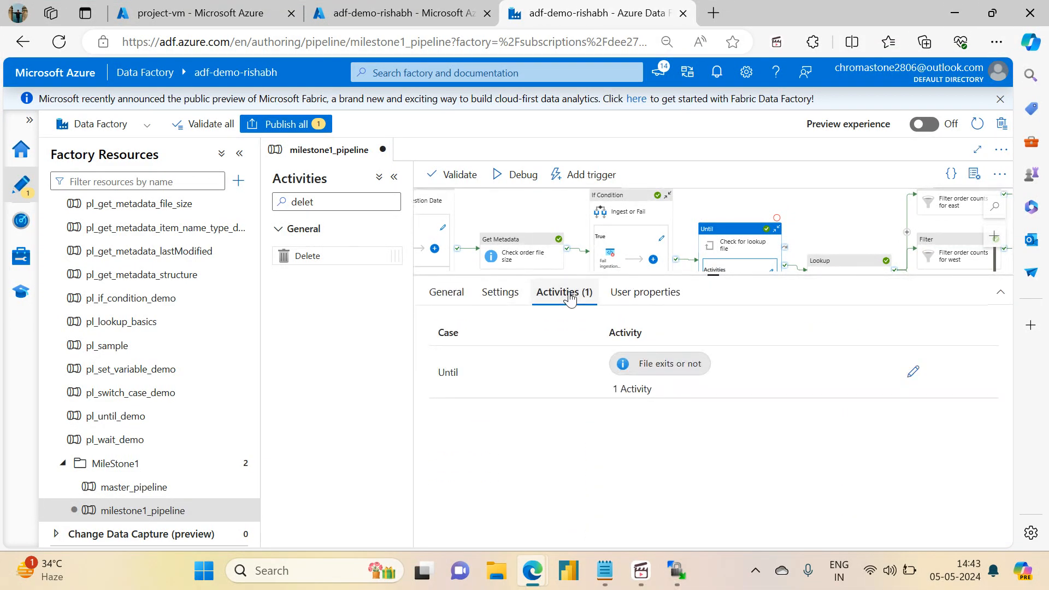
pyautogui.click(911, 374)
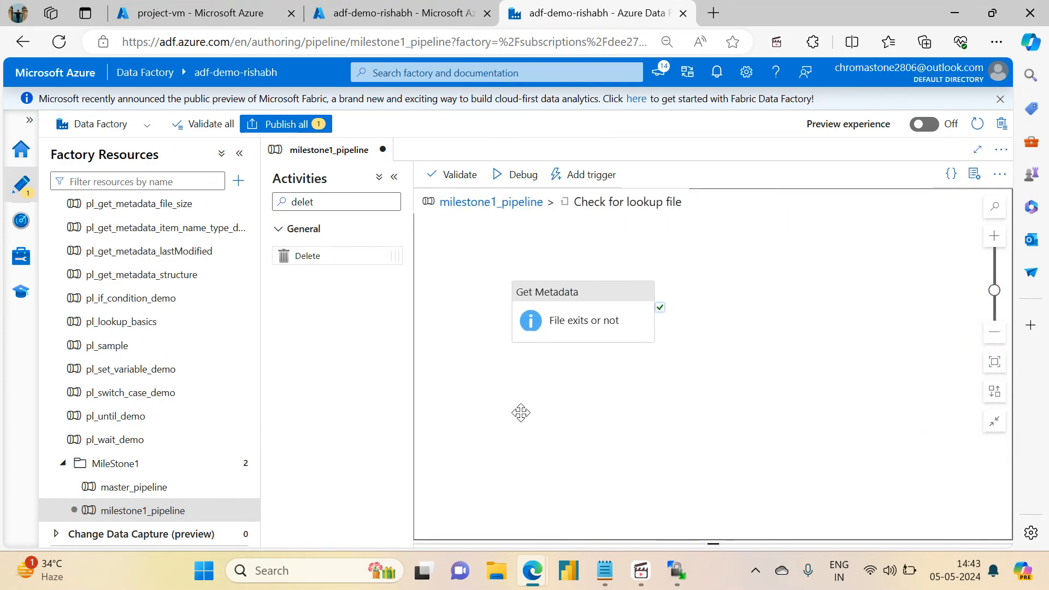
pyautogui.doubleClick(326, 202)
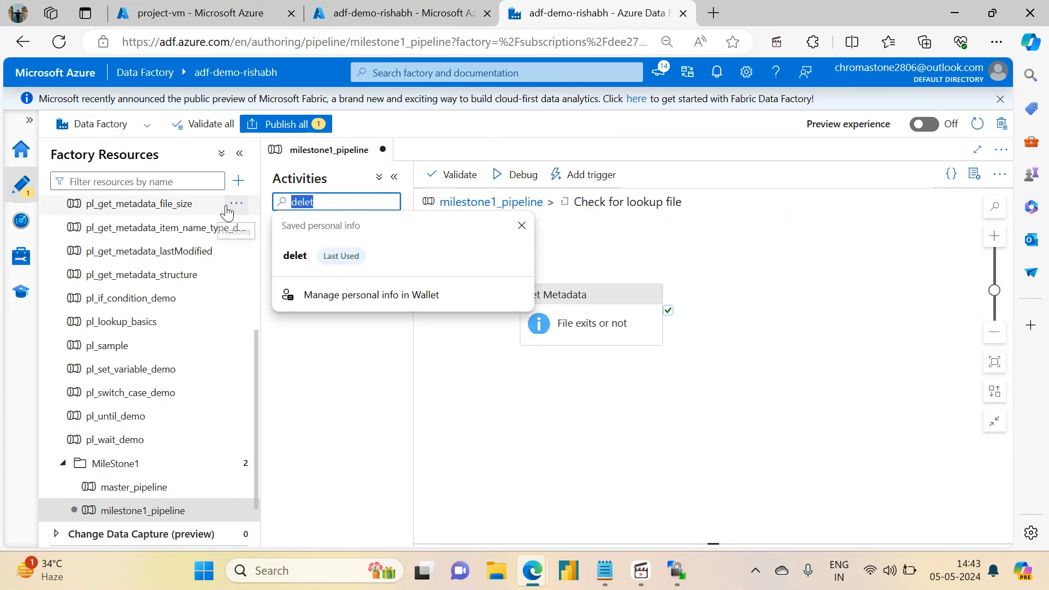
pyautogui.write('wait')
pyautogui.moveTo(315, 262); pyautogui.dragTo(795, 323)
pyautogui.click(623, 330)
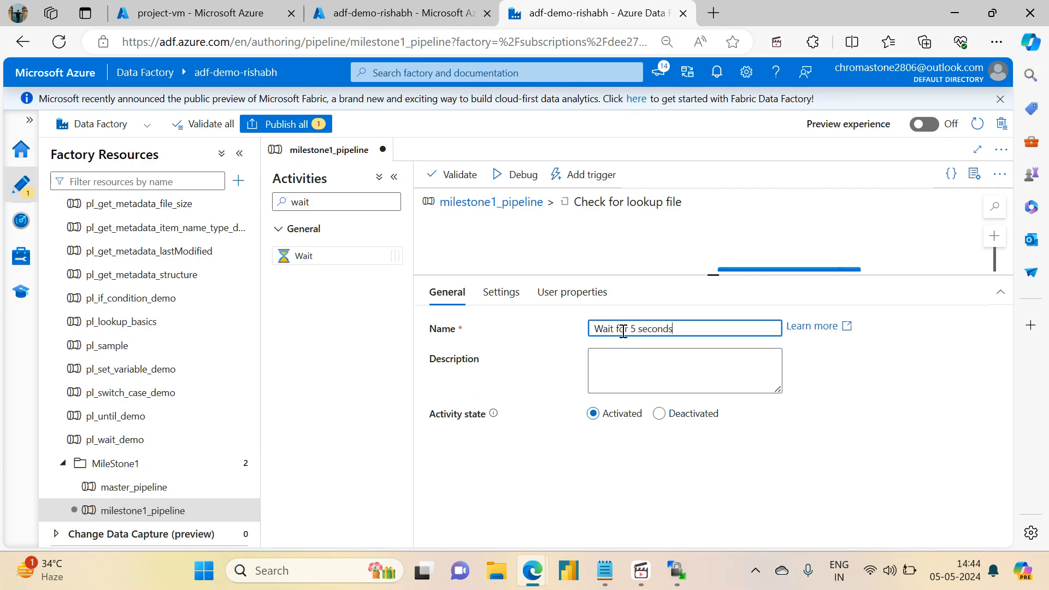
pyautogui.moveTo(710, 276); pyautogui.dragTo(731, 384)
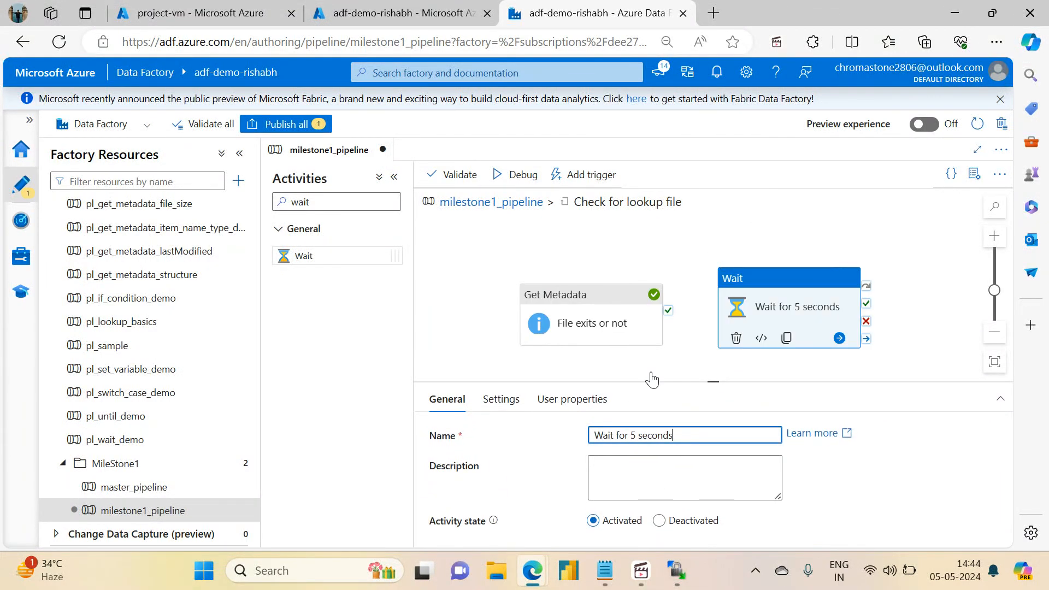
pyautogui.moveTo(552, 300); pyautogui.dragTo(540, 279)
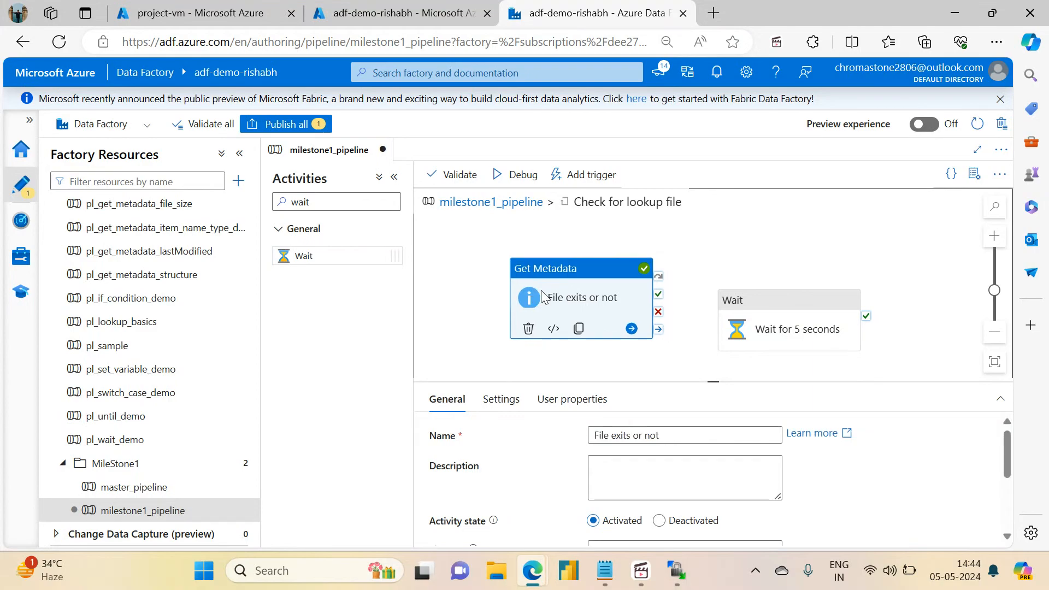
pyautogui.click(729, 253)
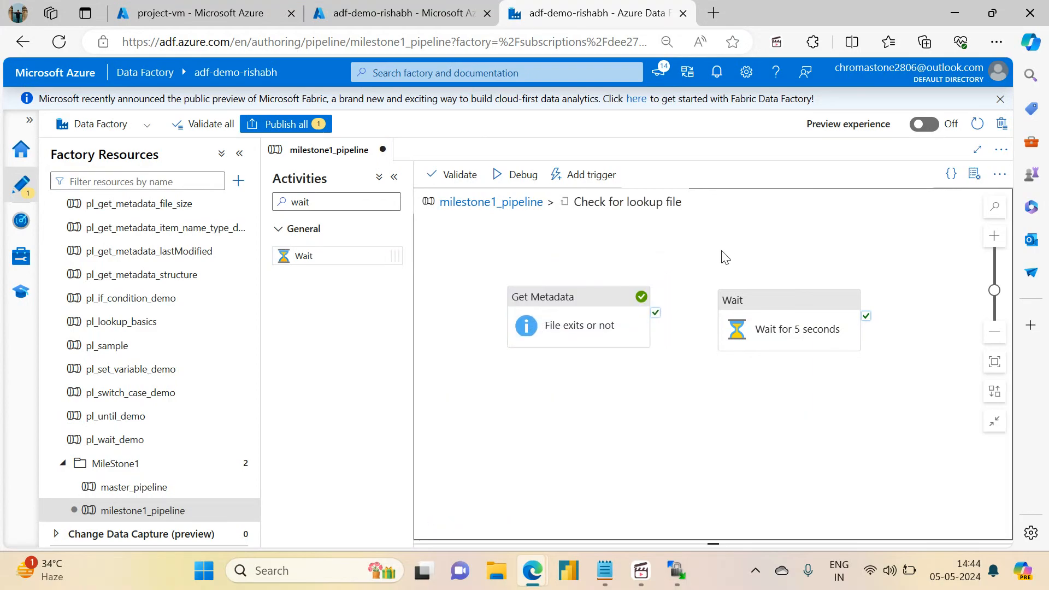
pyautogui.moveTo(656, 313); pyautogui.dragTo(766, 325)
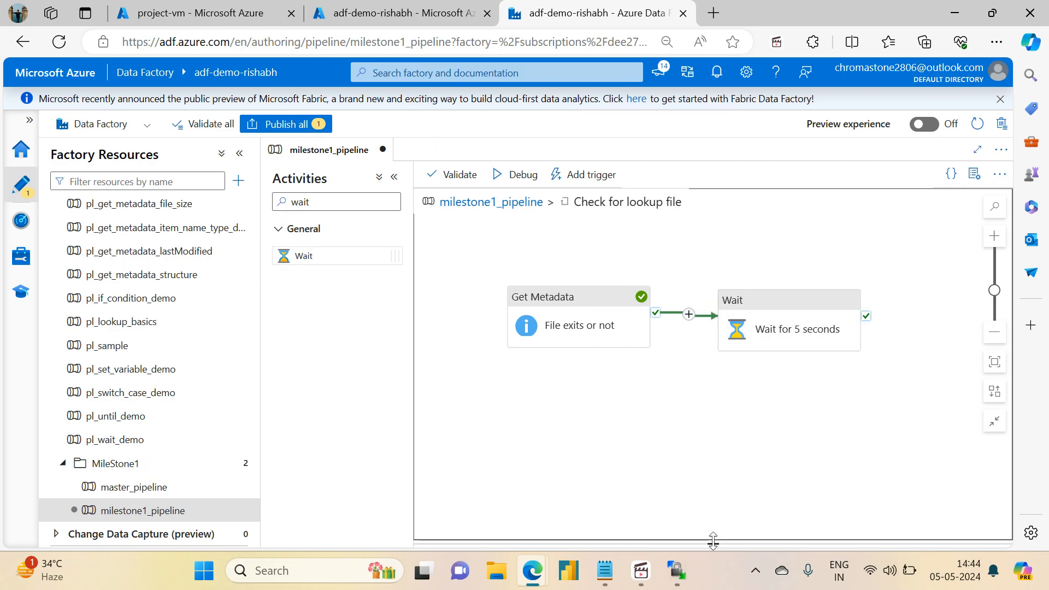
# Step: Set the Wait activity's wait time to 5 seconds
pyautogui.moveTo(713, 539)
pyautogui.mouseDown()
pyautogui.moveTo(703, 395)
pyautogui.moveTo(713, 556)
pyautogui.mouseUp()
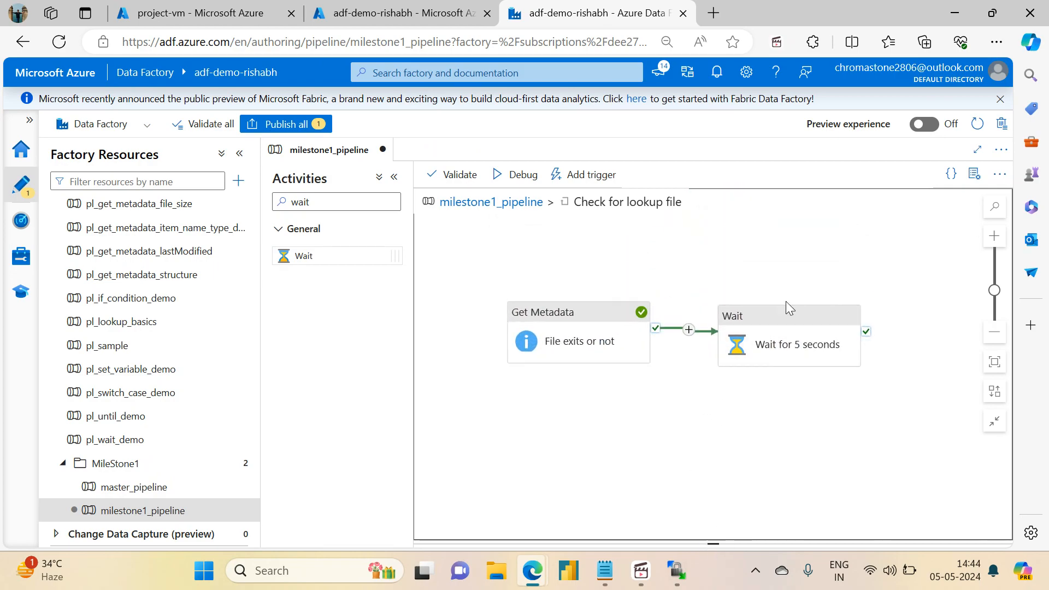
pyautogui.click(759, 343)
pyautogui.click(502, 400)
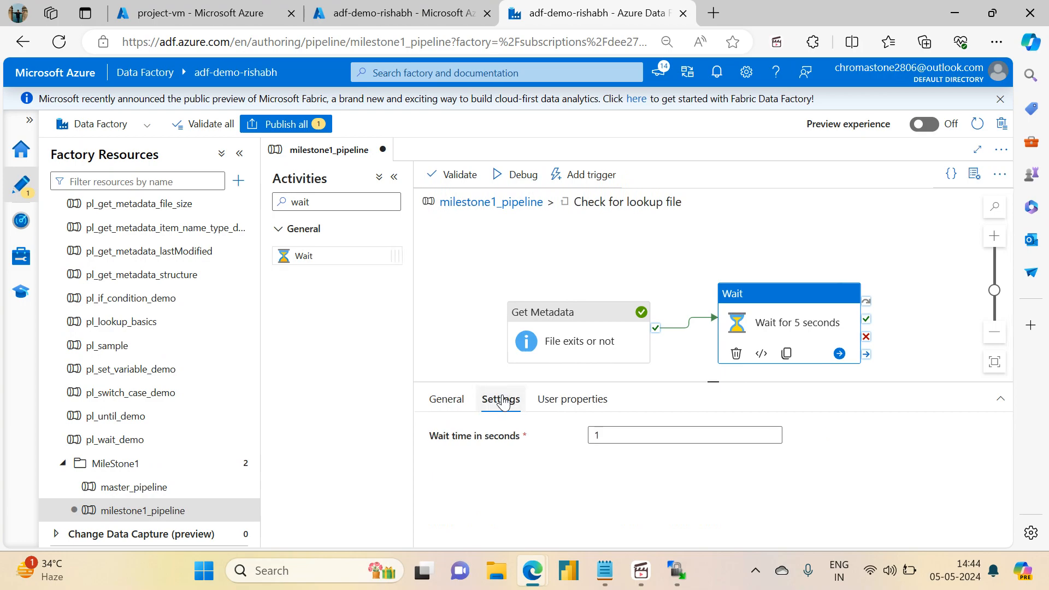
pyautogui.click(636, 437)
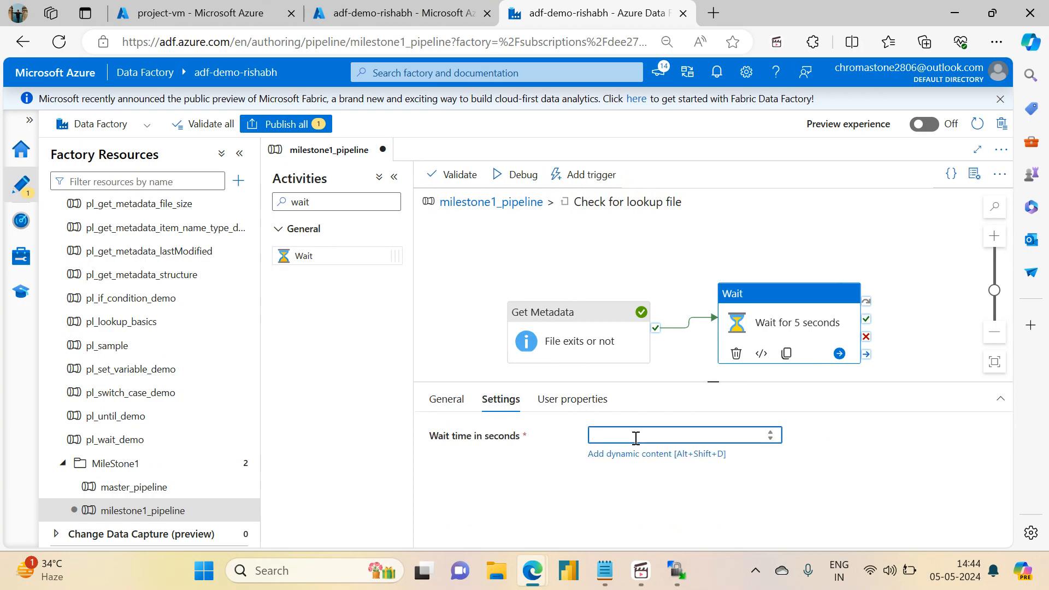
pyautogui.click(686, 275)
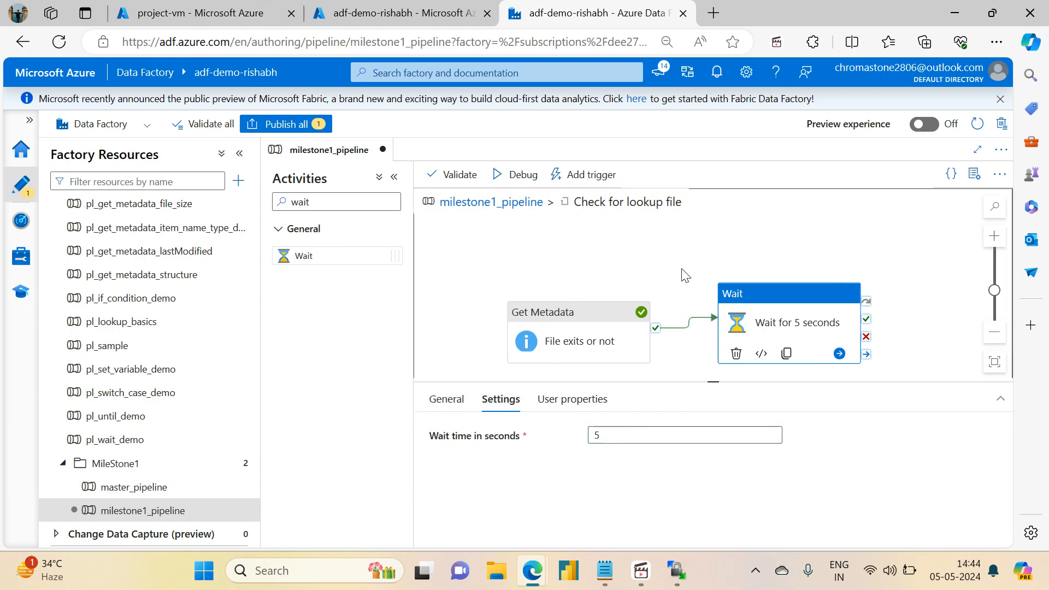
# Step: Start typing '- Do' after Wait on checklist line 8 in Notepad
pyautogui.click(605, 571)
pyautogui.click(167, 230)
pyautogui.write('--')
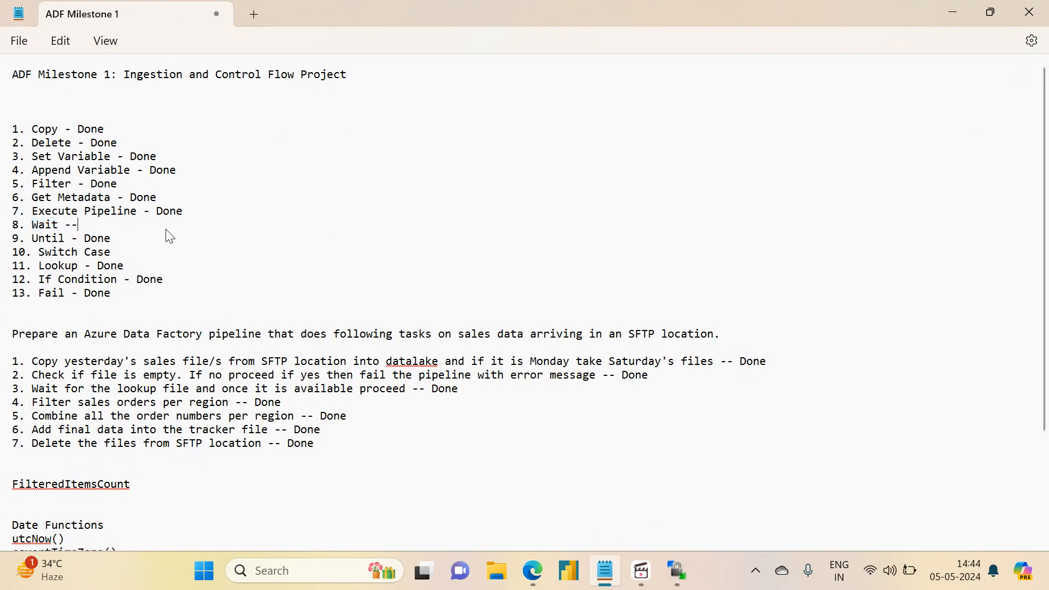
pyautogui.press('BackSpace')
pyautogui.write(' Done')
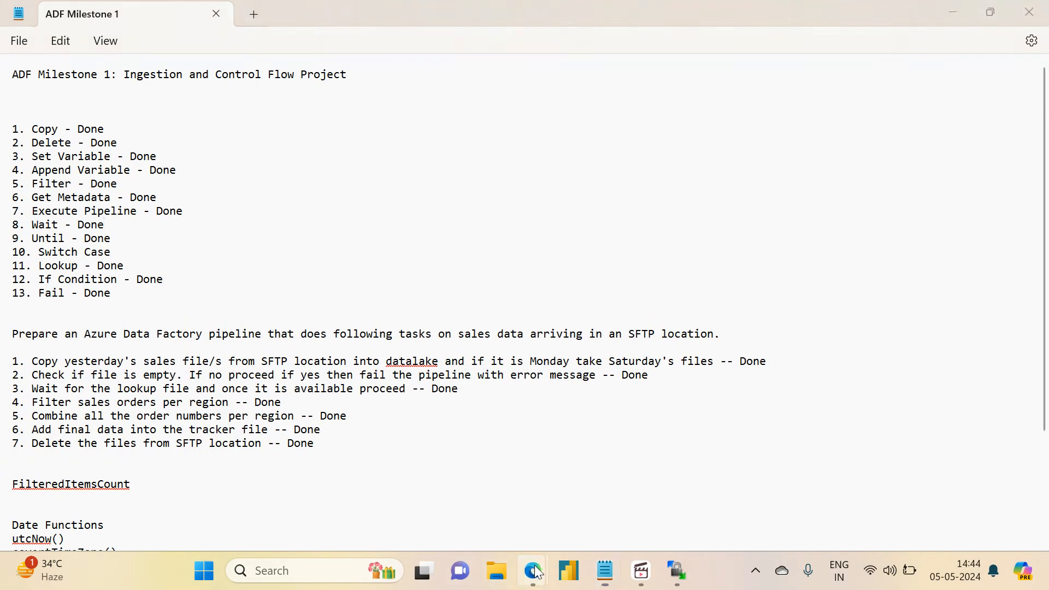
# Step: Return to the Azure Data Factory window via the Edge taskbar preview
pyautogui.moveTo(527, 569)
pyautogui.click(445, 487)
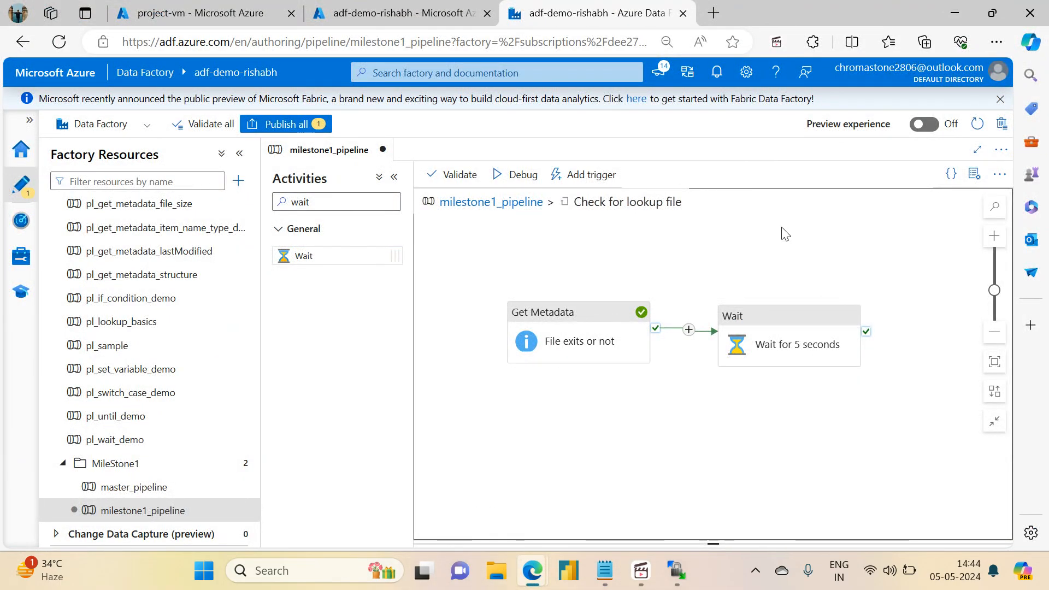
# Step: Return to the full milestone1_pipeline graph and publish all pending changes
pyautogui.click(476, 208)
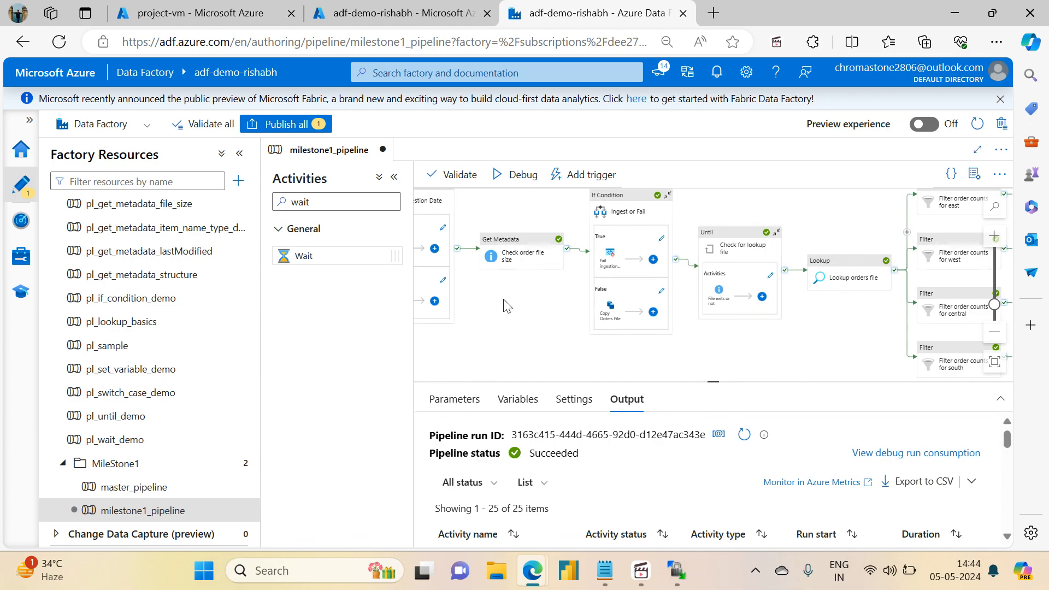
pyautogui.moveTo(570, 225); pyautogui.dragTo(462, 133)
pyautogui.moveTo(919, 347); pyautogui.dragTo(539, 324)
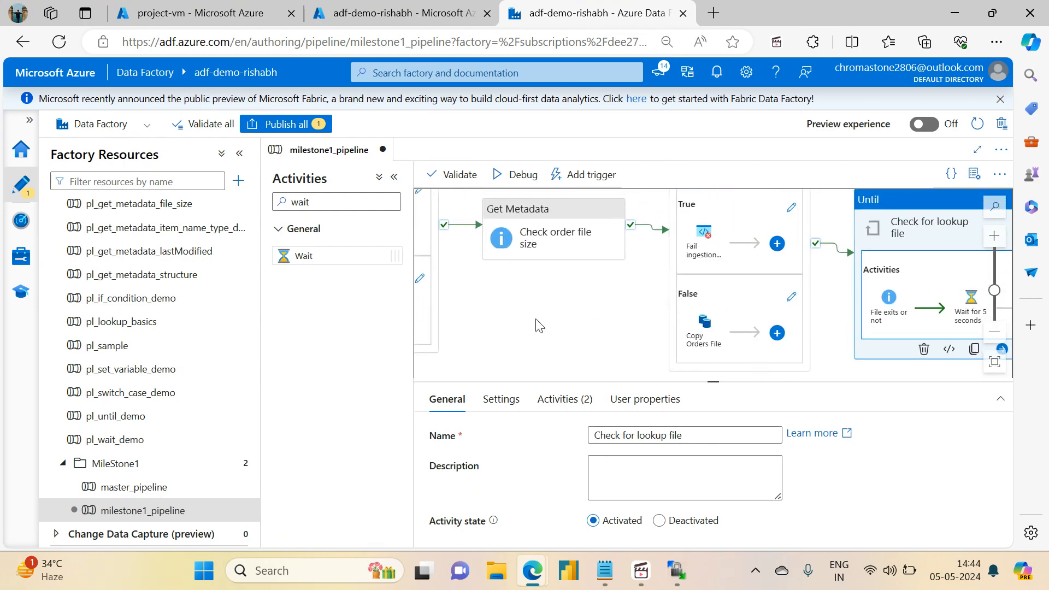
pyautogui.click(538, 325)
pyautogui.click(273, 123)
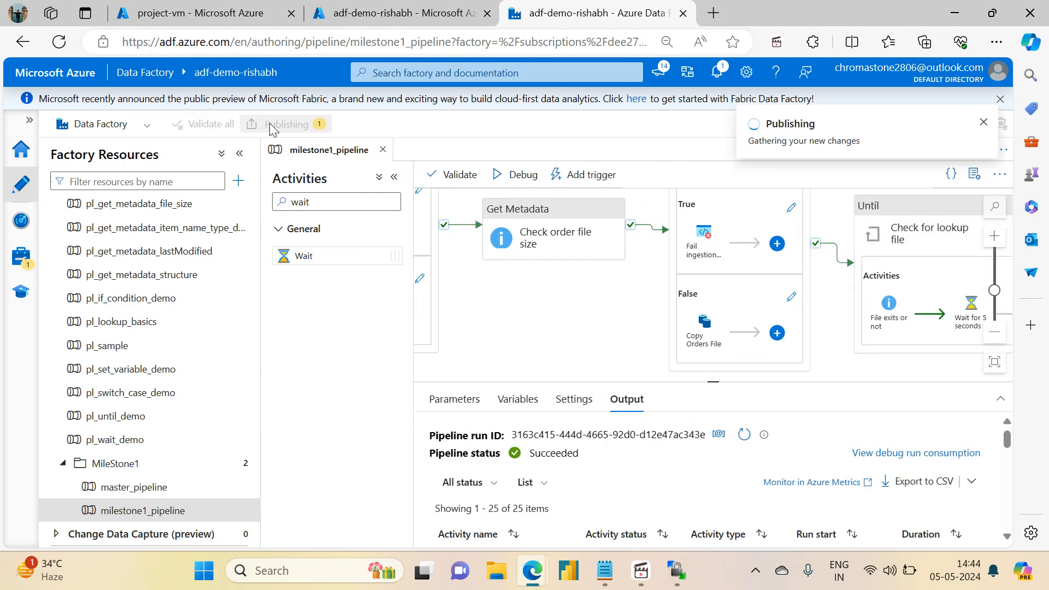
pyautogui.click(591, 528)
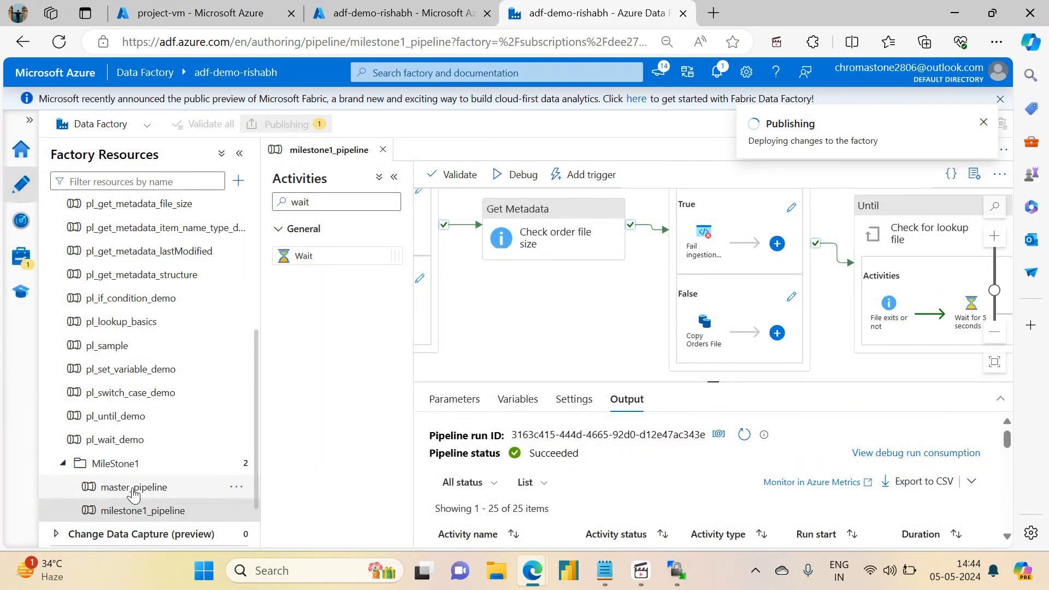
# Step: Open master_pipeline and select its Check execution date If Condition
pyautogui.click(158, 486)
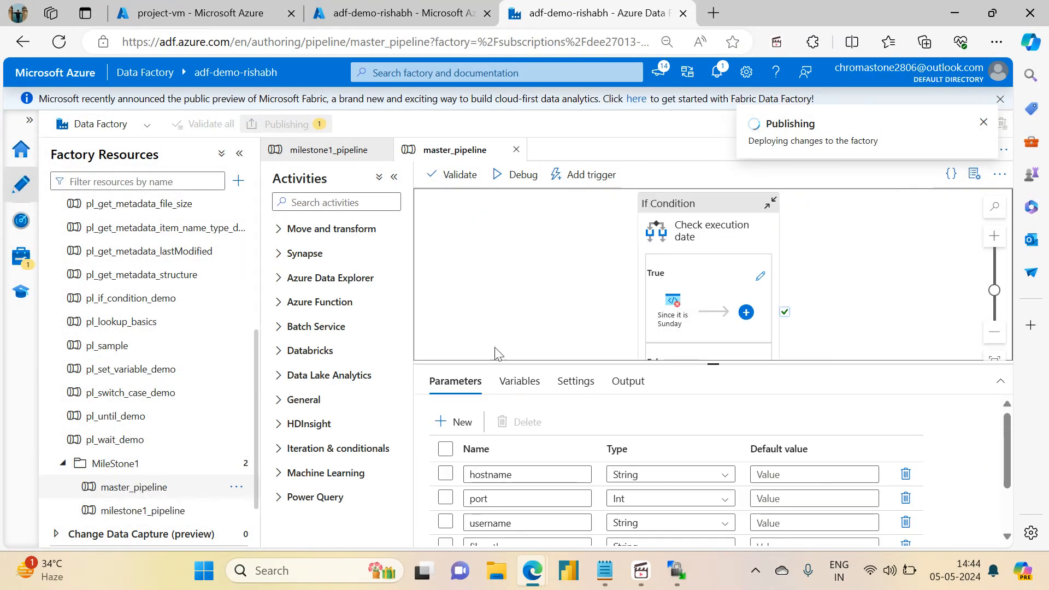
pyautogui.moveTo(545, 256); pyautogui.dragTo(577, 345)
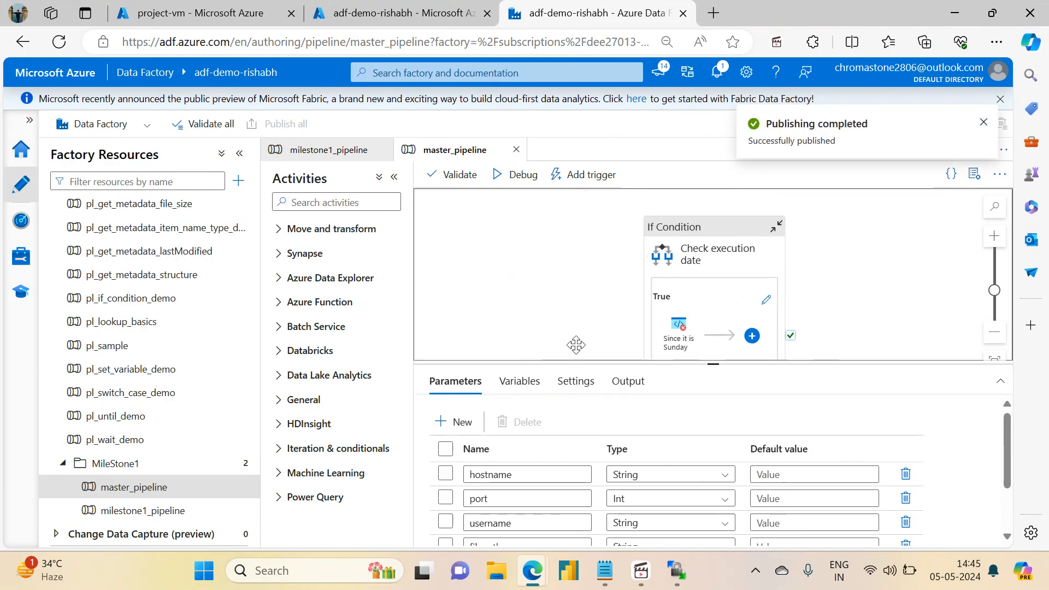
pyautogui.click(763, 229)
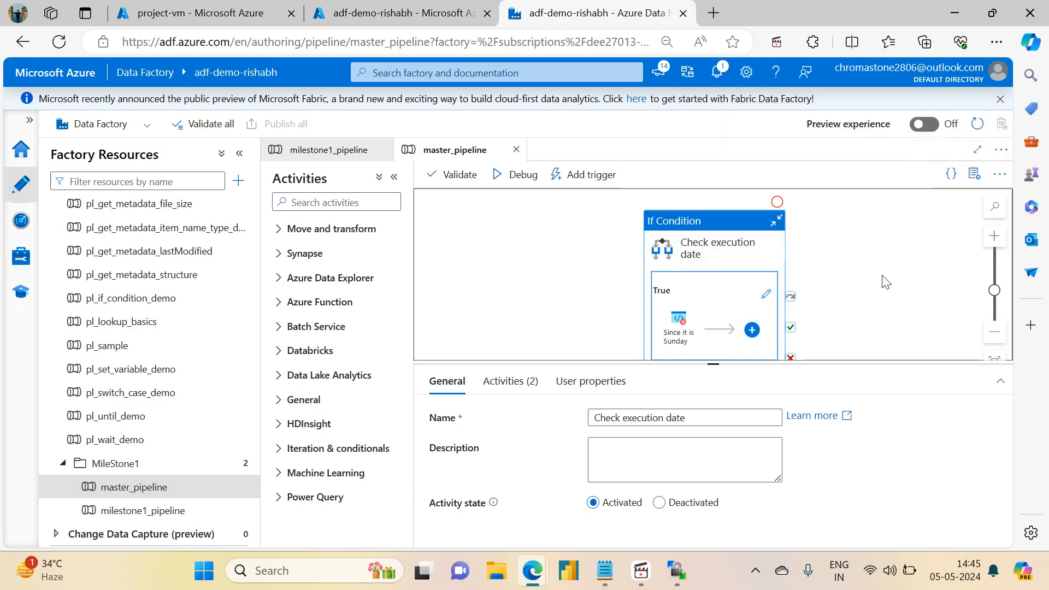
pyautogui.moveTo(892, 290); pyautogui.dragTo(717, 305)
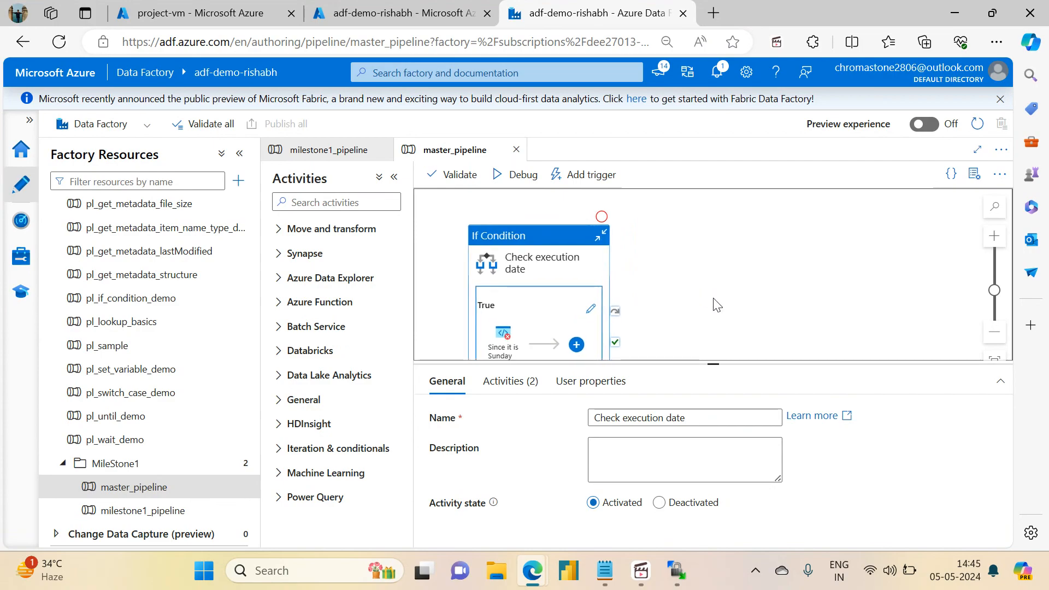
# Step: Add a Switch activity to the master_pipeline canvas
pyautogui.click(328, 201)
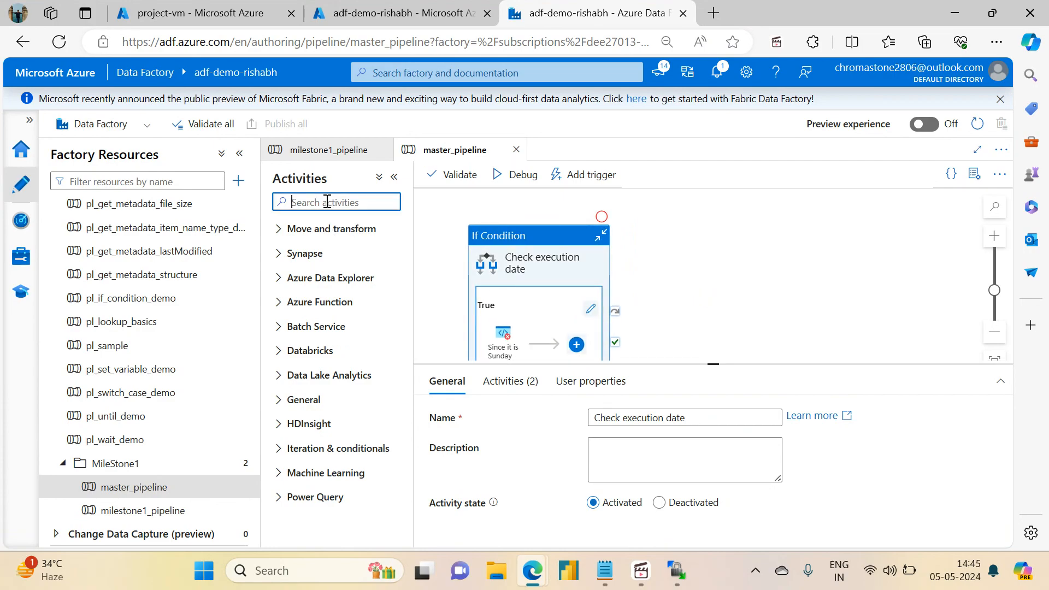
pyautogui.write('swtc=')
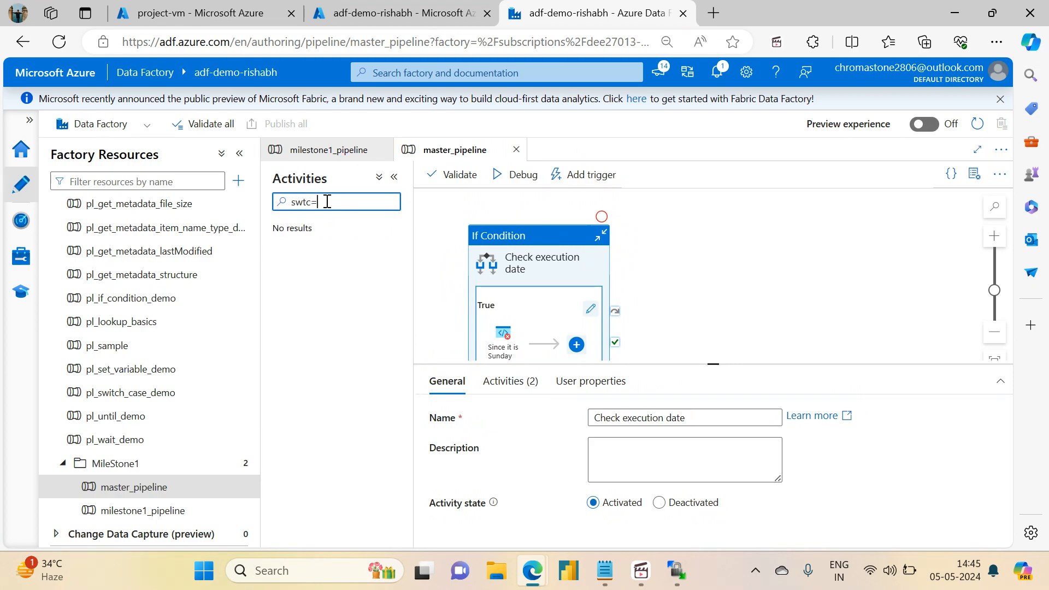
pyautogui.press('BackSpace')
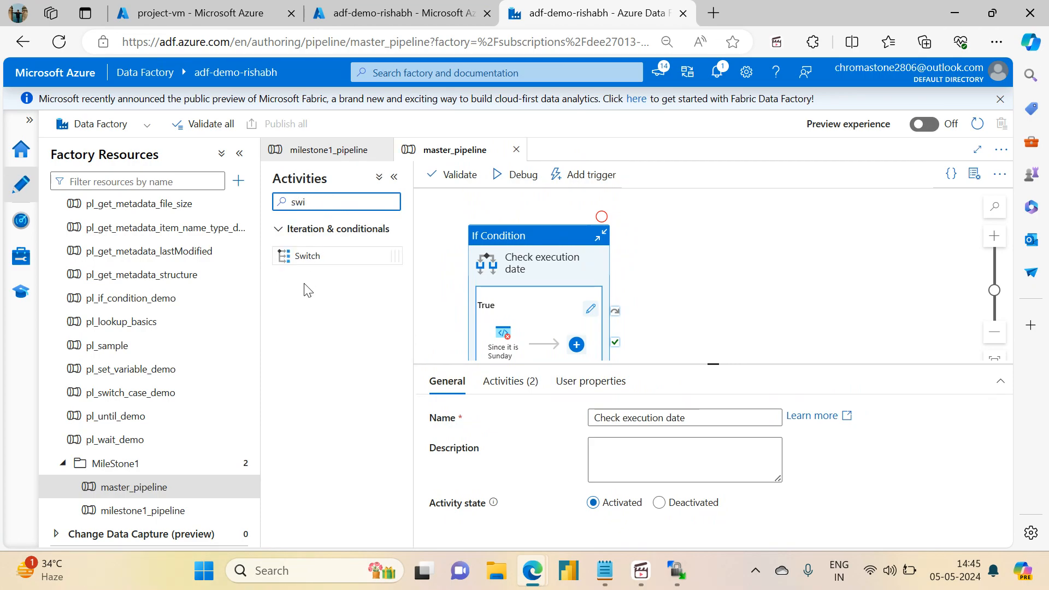
pyautogui.moveTo(301, 256); pyautogui.dragTo(804, 259)
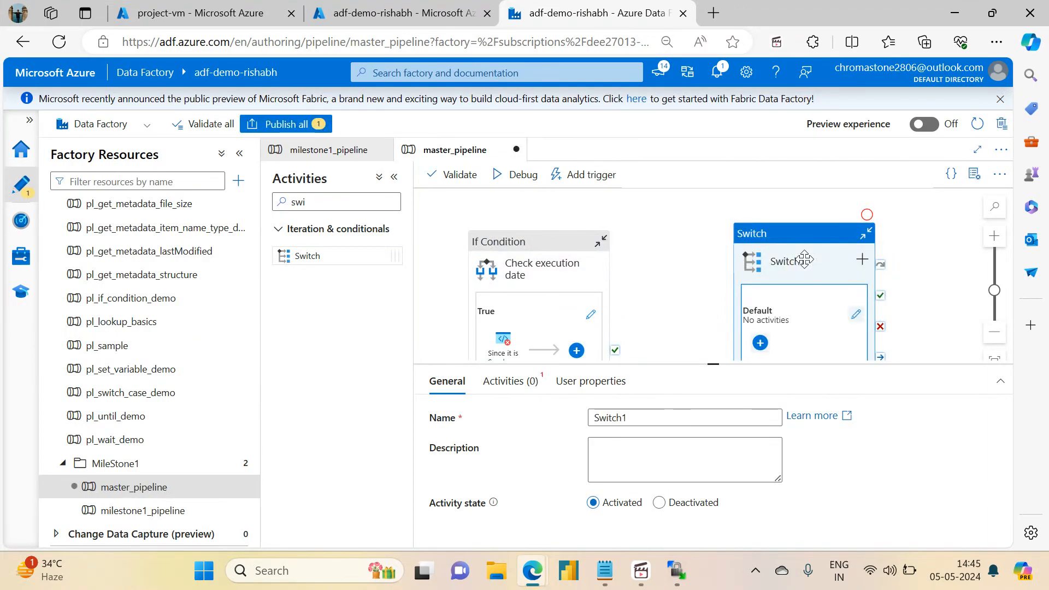
# Step: Copy the day-of-week expression from the Check execution date condition
pyautogui.click(524, 266)
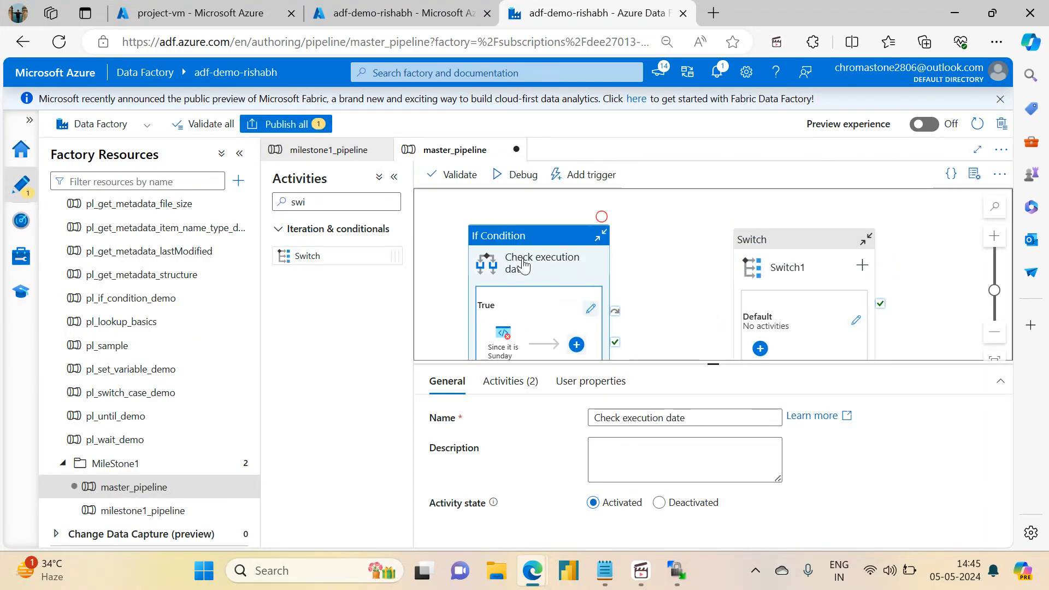
pyautogui.click(509, 381)
pyautogui.click(683, 417)
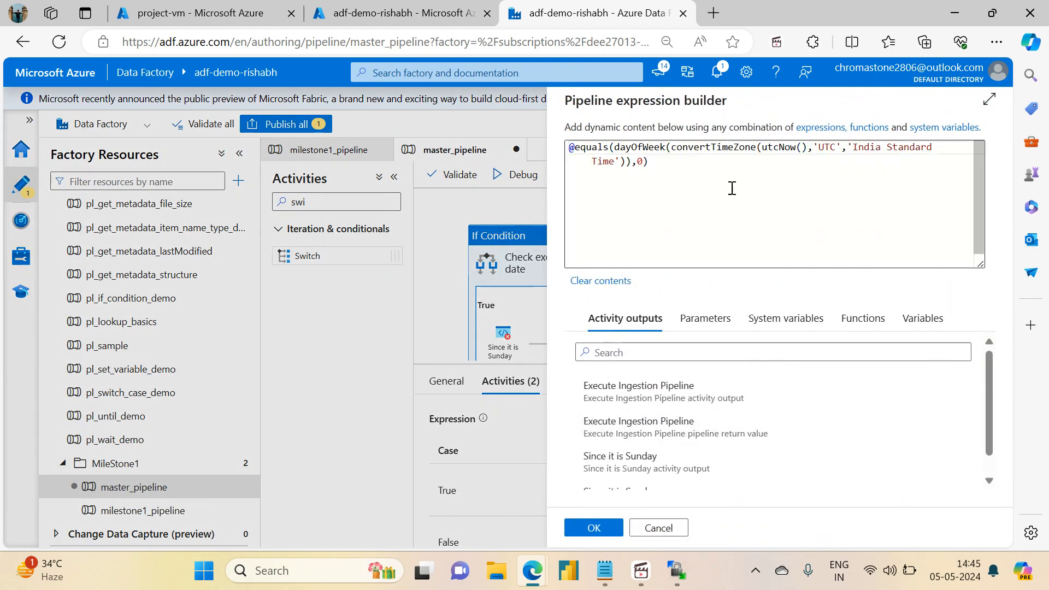
pyautogui.moveTo(655, 164); pyautogui.dragTo(568, 146)
pyautogui.hotkey('ctrl', 'c')
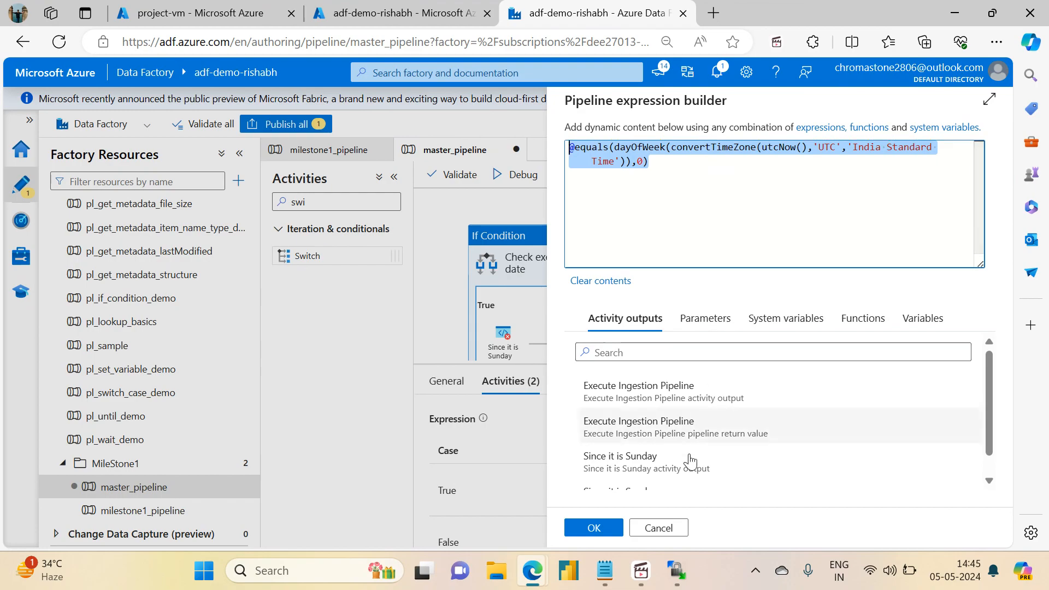
pyautogui.click(663, 526)
# Step: Start renaming Switch1 to 'Check if its Sunday' in its General properties
pyautogui.click(792, 297)
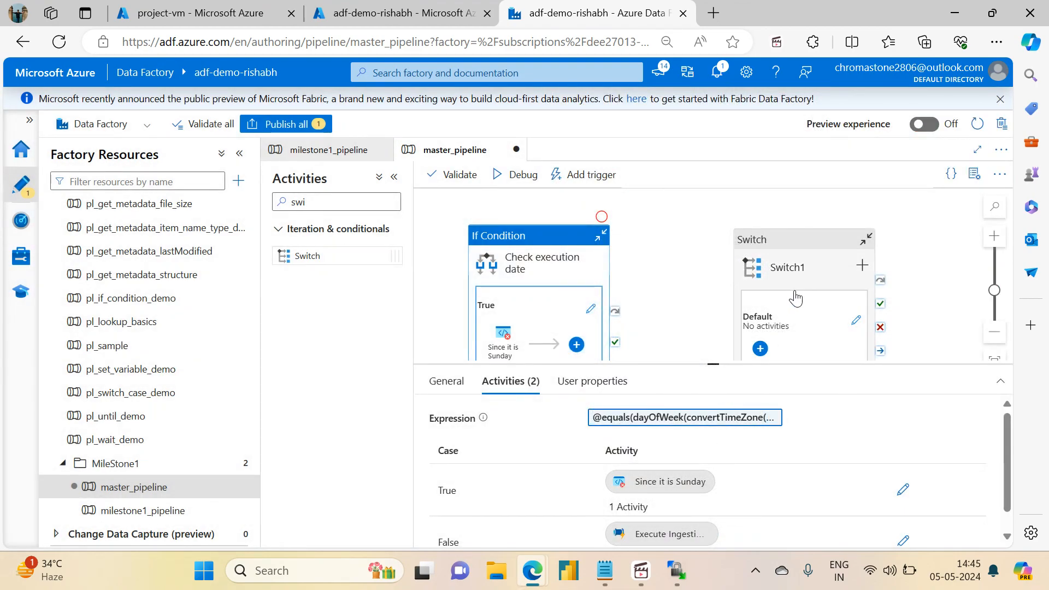
pyautogui.click(513, 385)
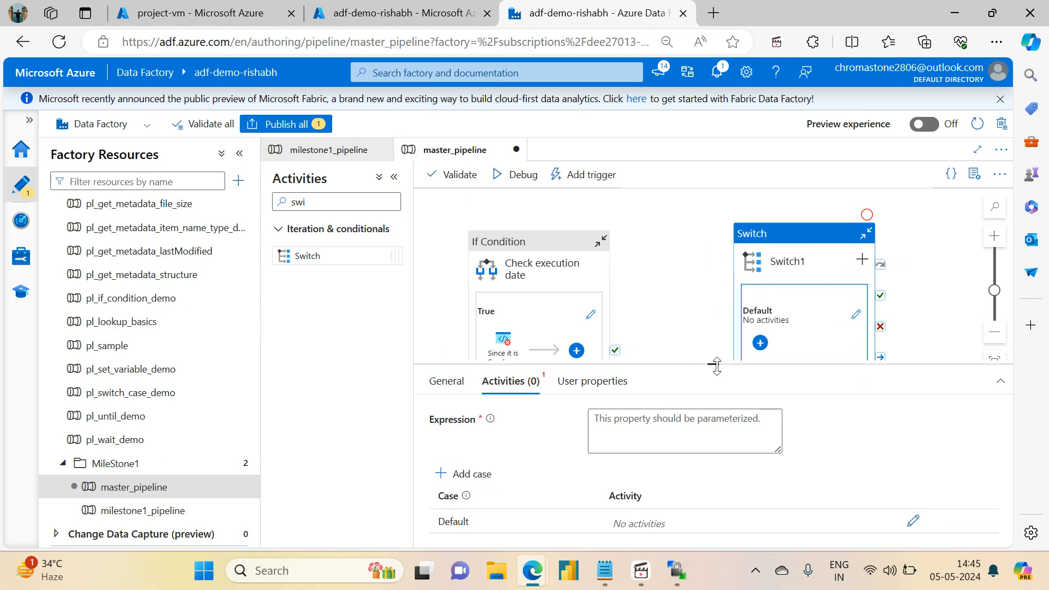
pyautogui.moveTo(714, 363); pyautogui.dragTo(710, 251)
pyautogui.click(448, 270)
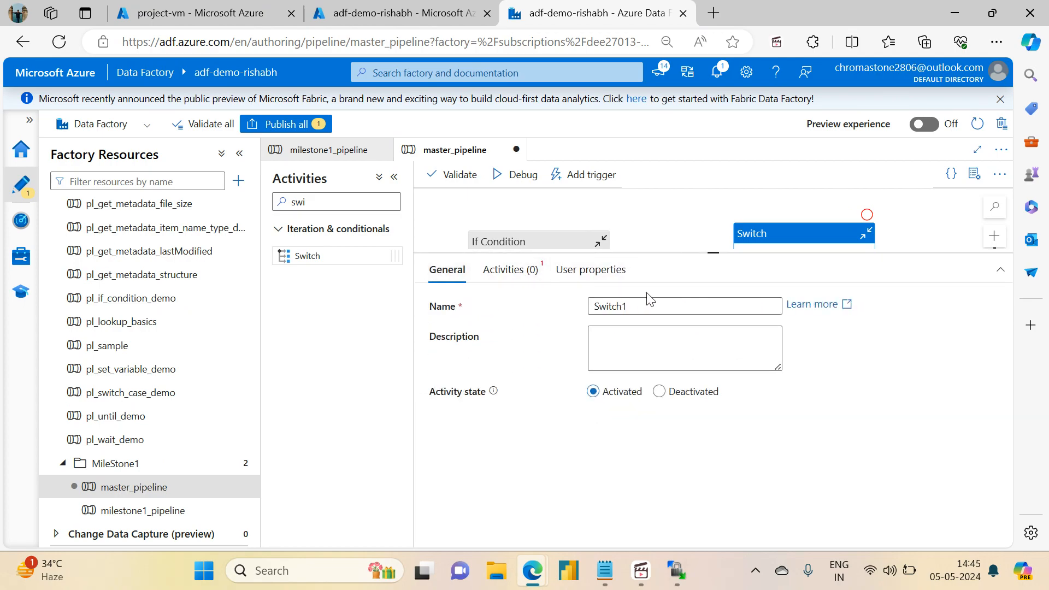
pyautogui.moveTo(644, 302); pyautogui.dragTo(556, 308)
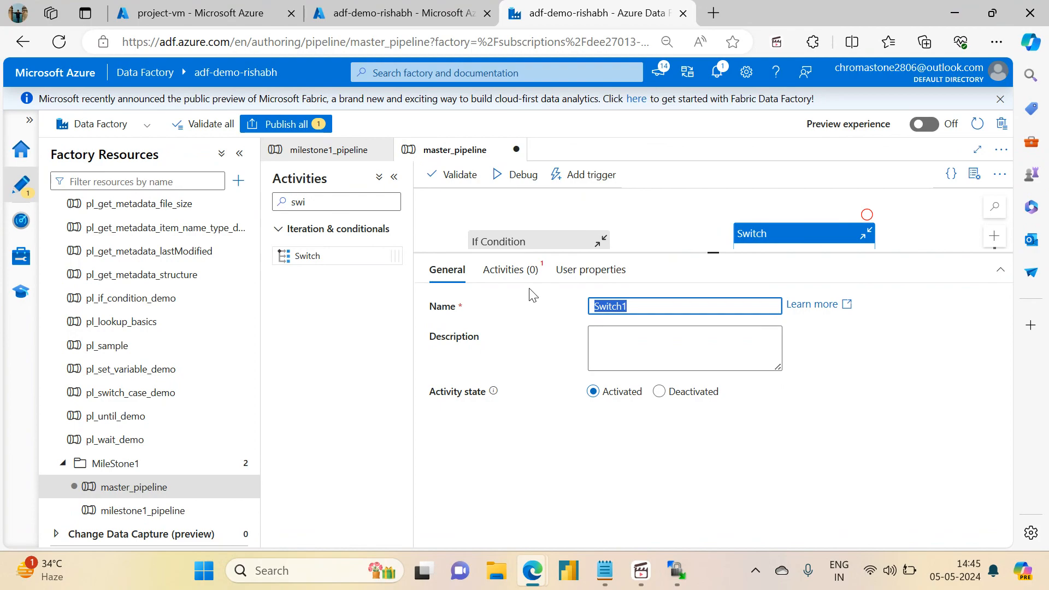
pyautogui.write('Check if ')
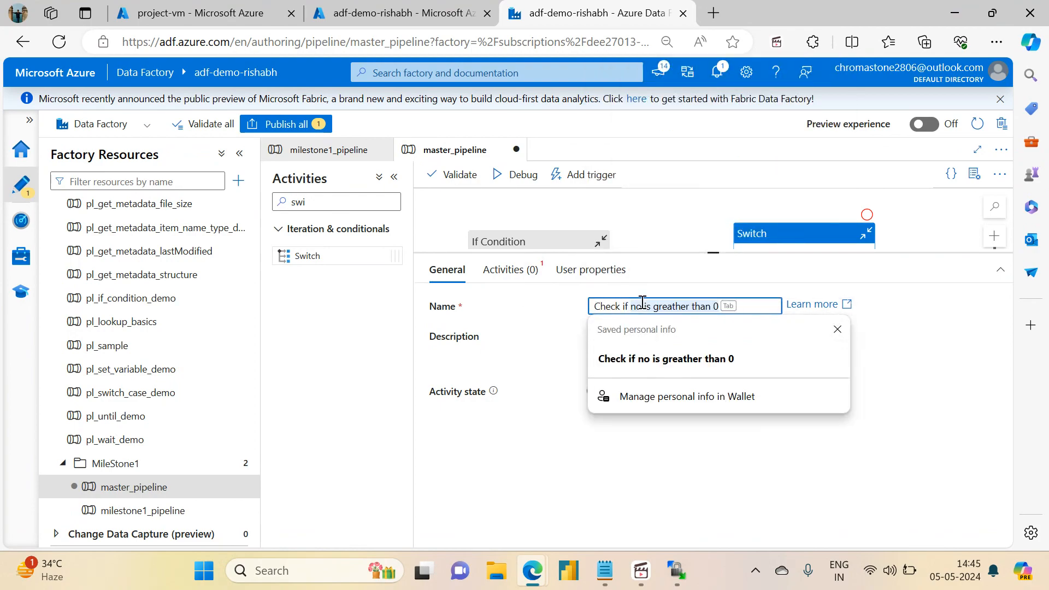
pyautogui.write('its Sunda')
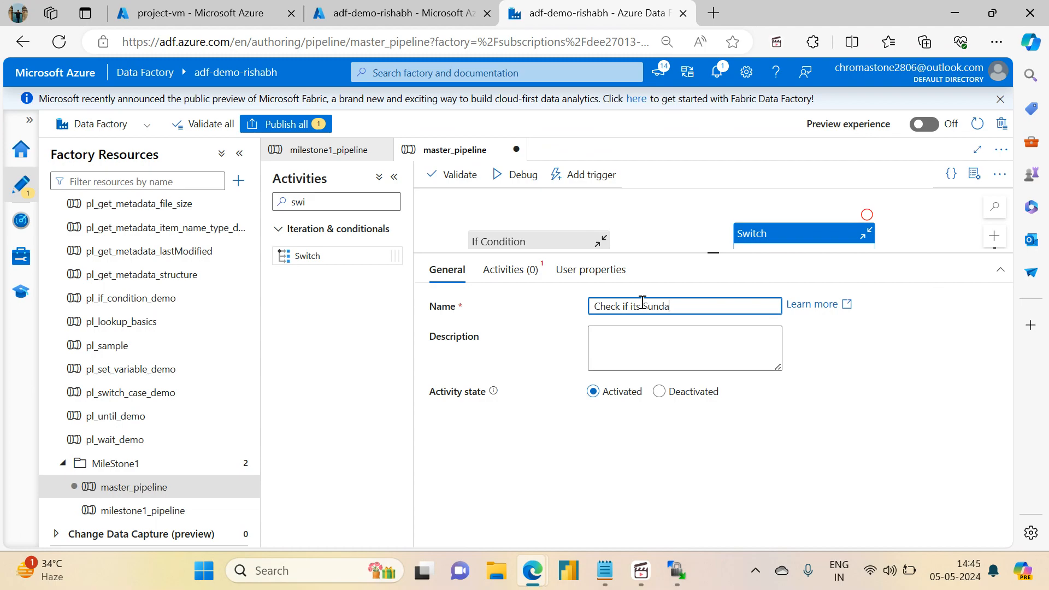
# Step: Paste the copied day-of-week expression into the Switch's expression builder
pyautogui.click(522, 276)
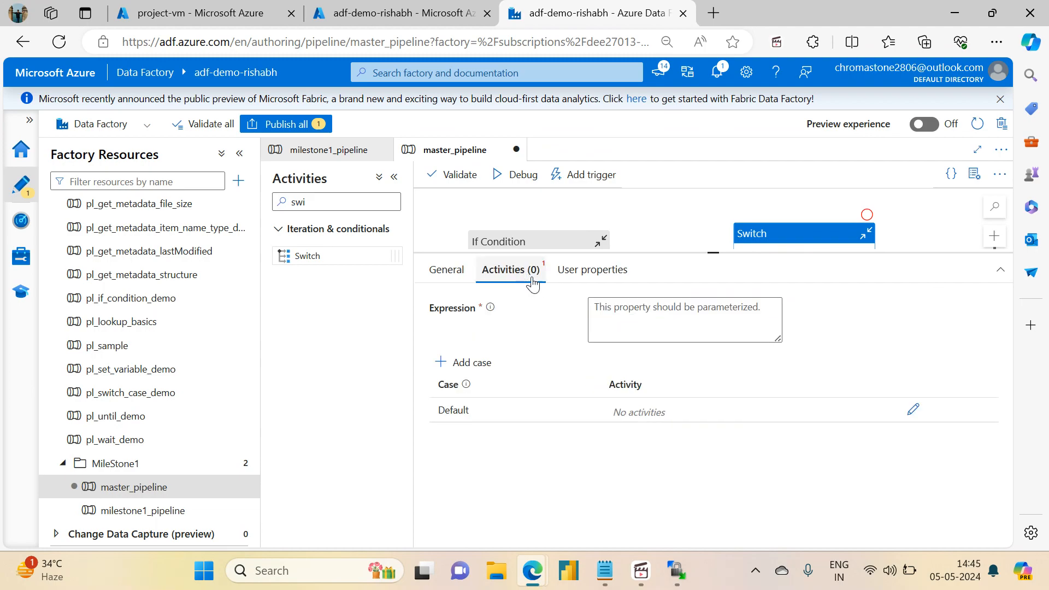
pyautogui.click(649, 315)
pyautogui.click(615, 352)
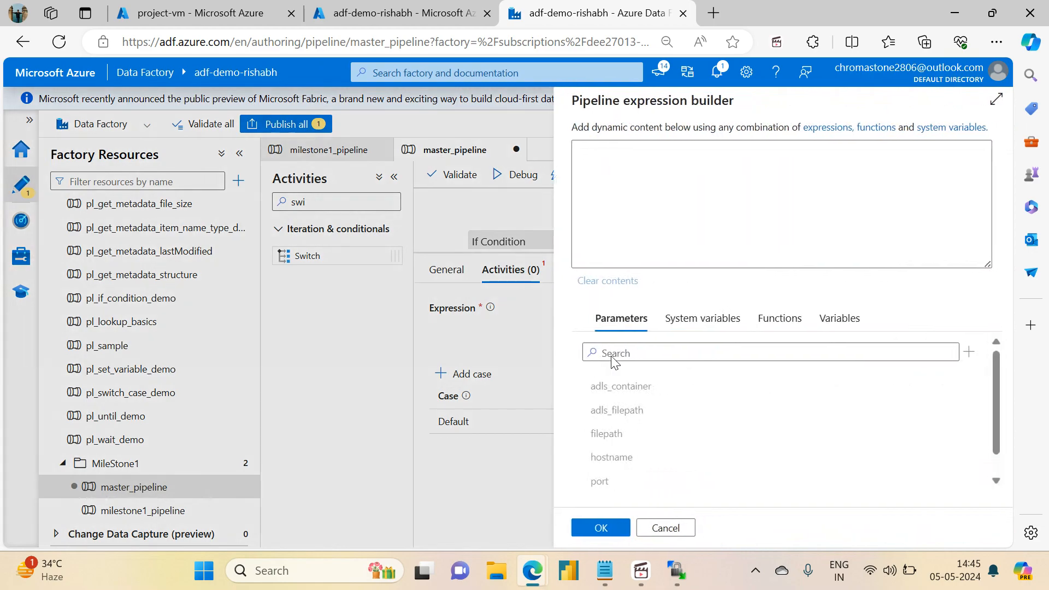
pyautogui.hotkey('ctrl', 'v')
pyautogui.moveTo(616, 149); pyautogui.dragTo(577, 149)
pyautogui.press('BackSpace')
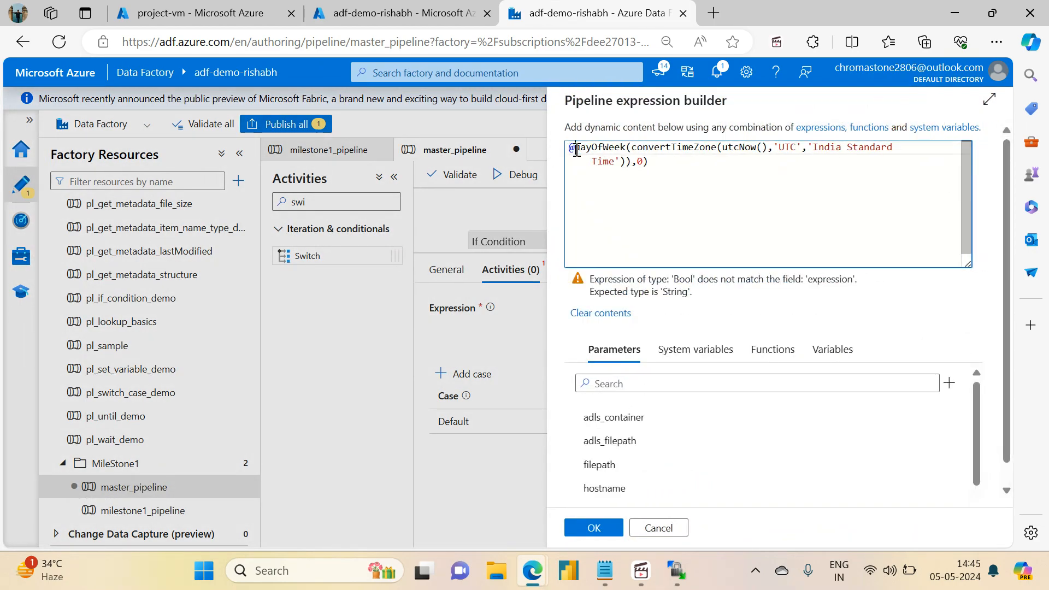
pyautogui.write('string(')
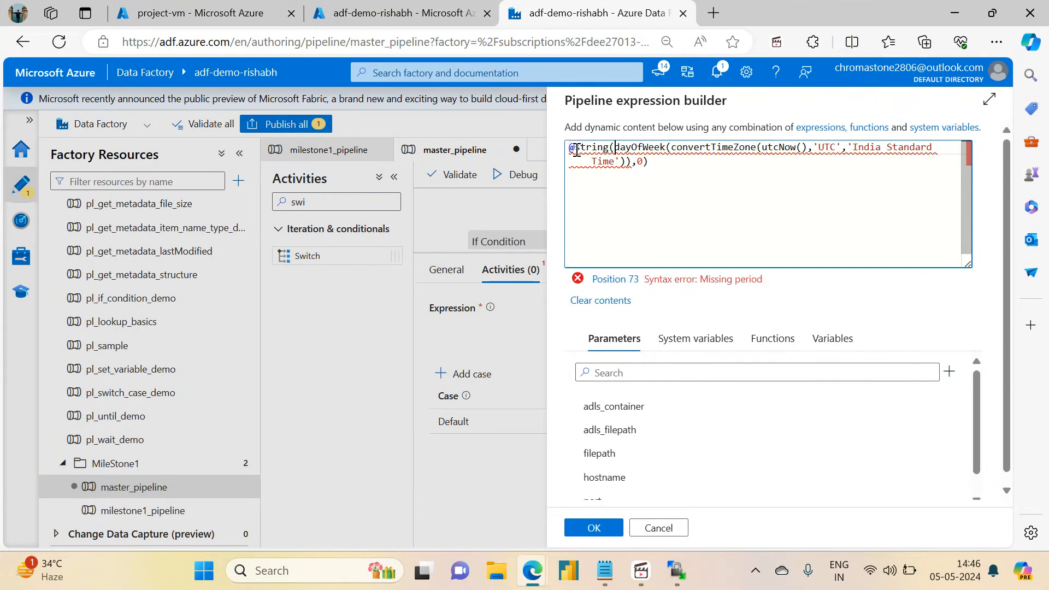
pyautogui.click(680, 168)
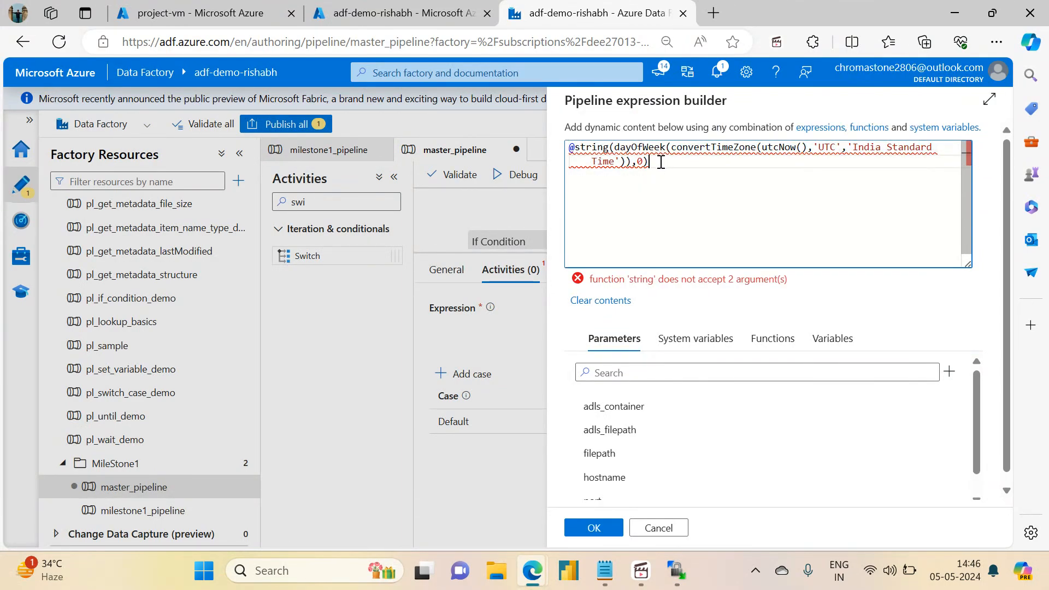
pyautogui.hotkey('ctrl', 'a')
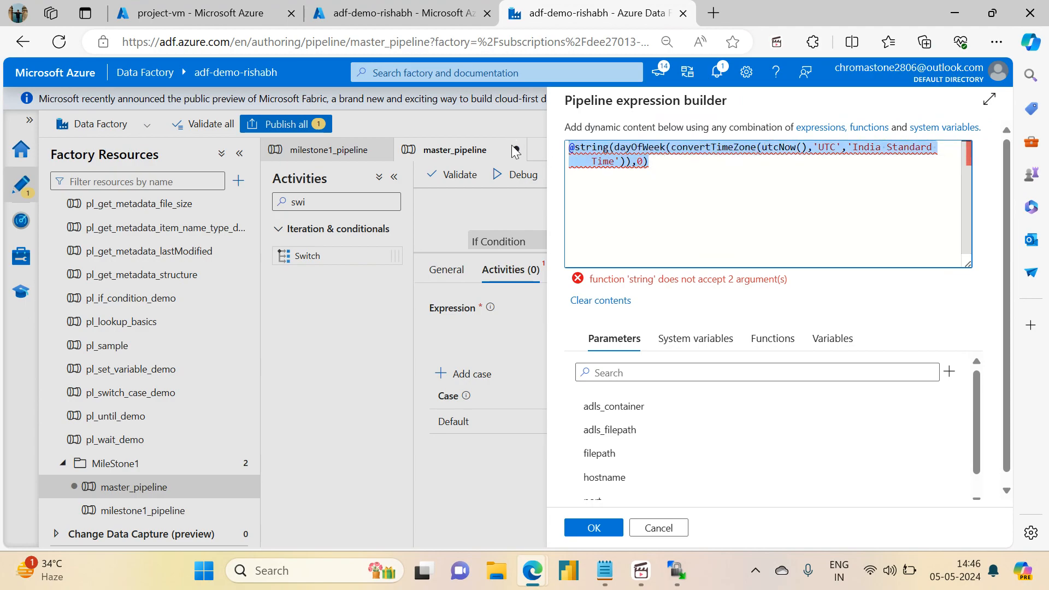
pyautogui.hotkey('ctrl', 'v')
# Step: Replace equals with string, drop the trailing ,0, close the parenthesis and confirm
pyautogui.click(613, 149)
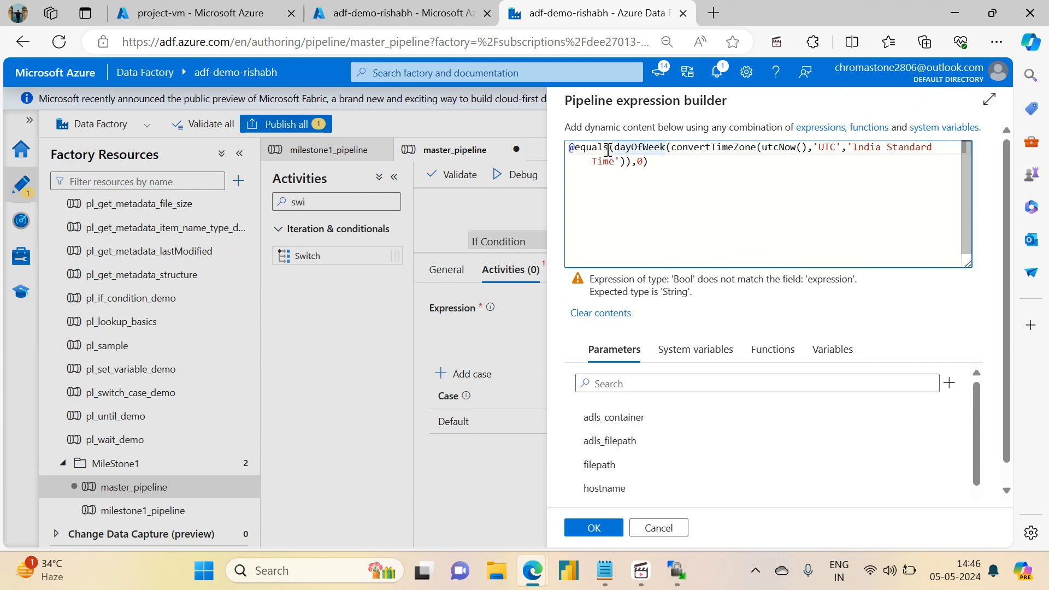
pyautogui.doubleClick(595, 147)
pyautogui.write('string')
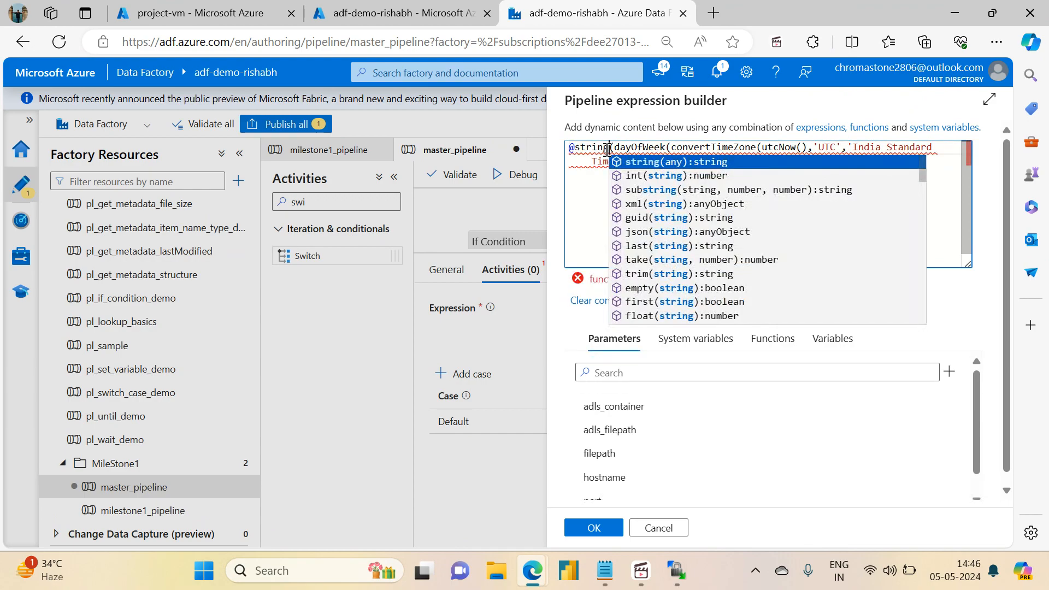
pyautogui.click(676, 162)
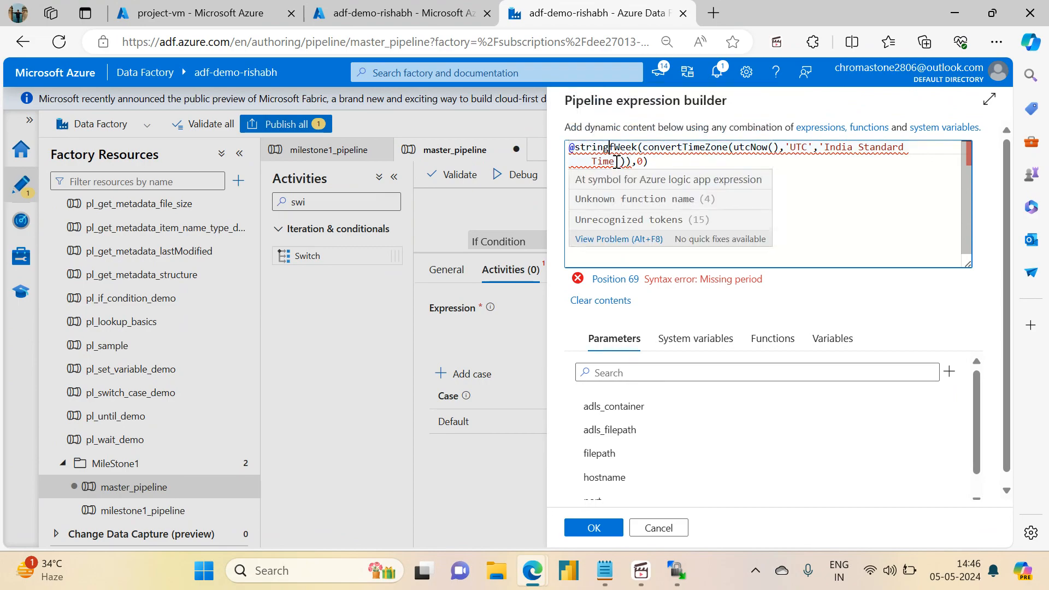
pyautogui.hotkey('ctrl', 'z')
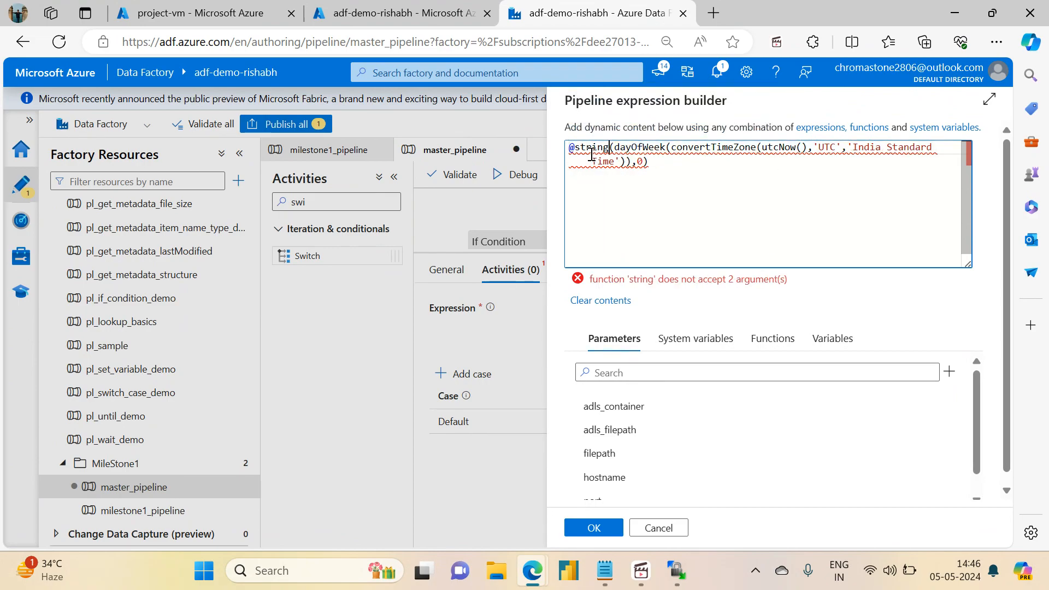
pyautogui.moveTo(598, 143)
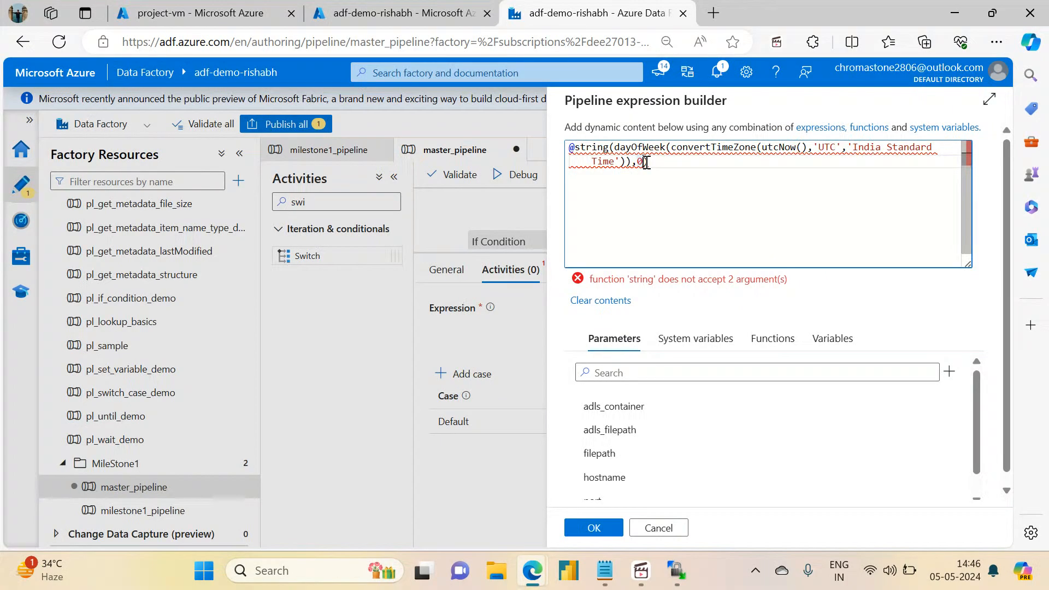
pyautogui.press('BackSpace')
pyautogui.press('BackSpace')
pyautogui.write(')')
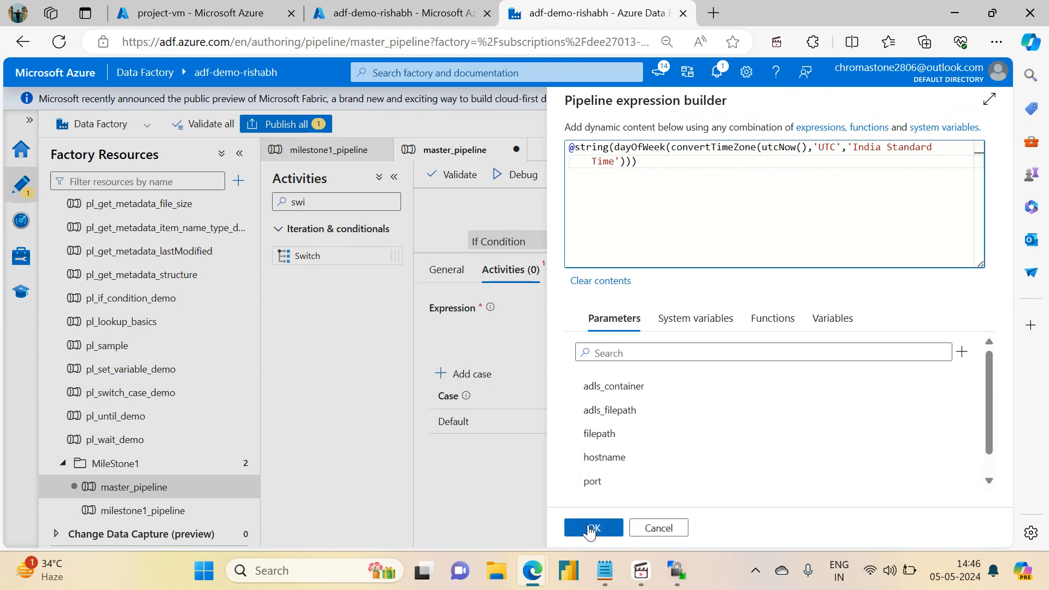
pyautogui.click(589, 528)
pyautogui.moveTo(467, 358)
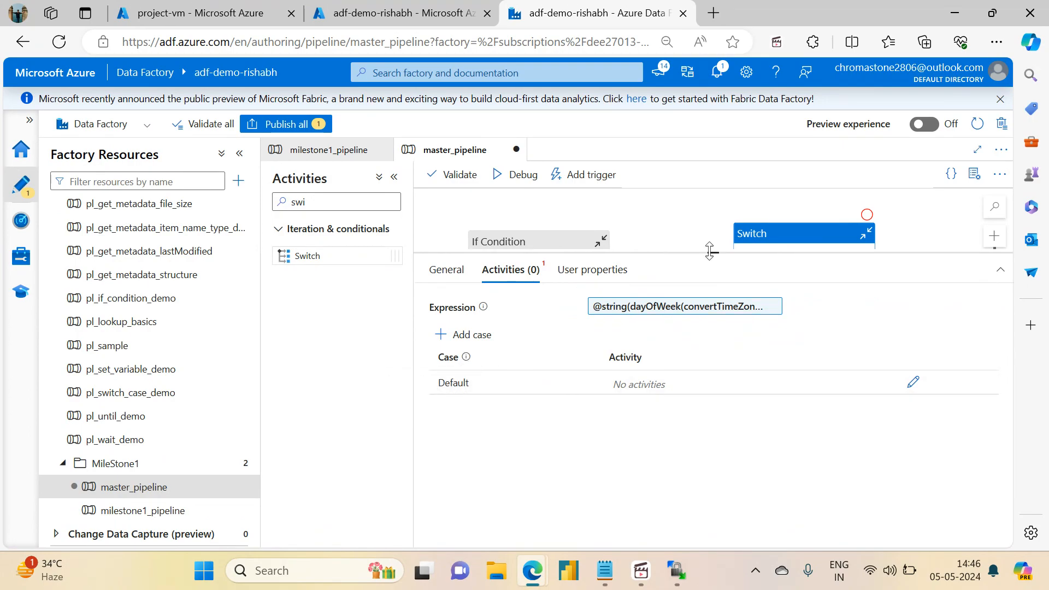
pyautogui.moveTo(710, 252); pyautogui.dragTo(715, 404)
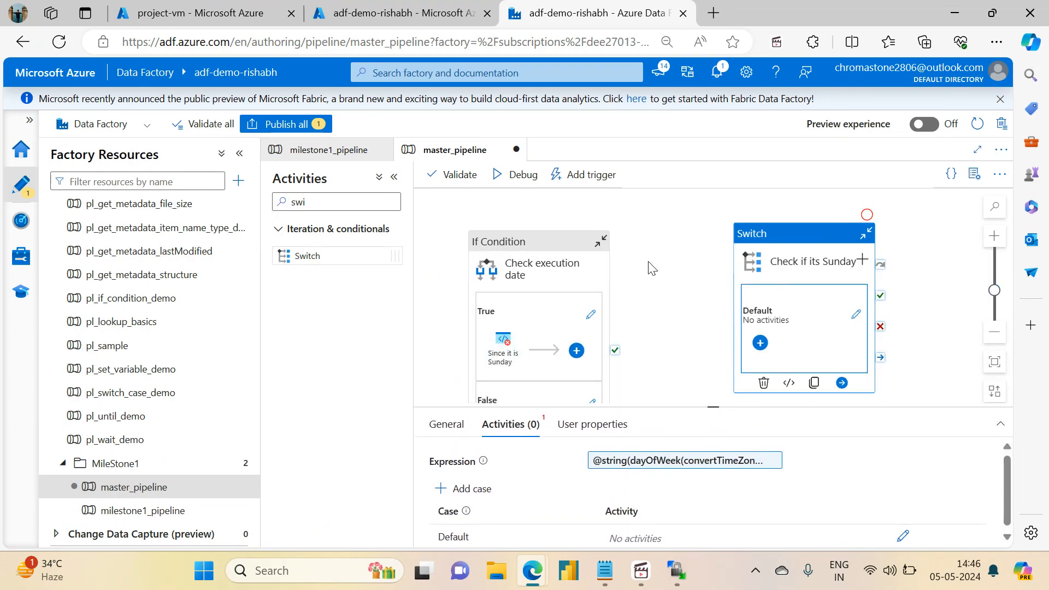
pyautogui.scroll(-3, 654, 278)
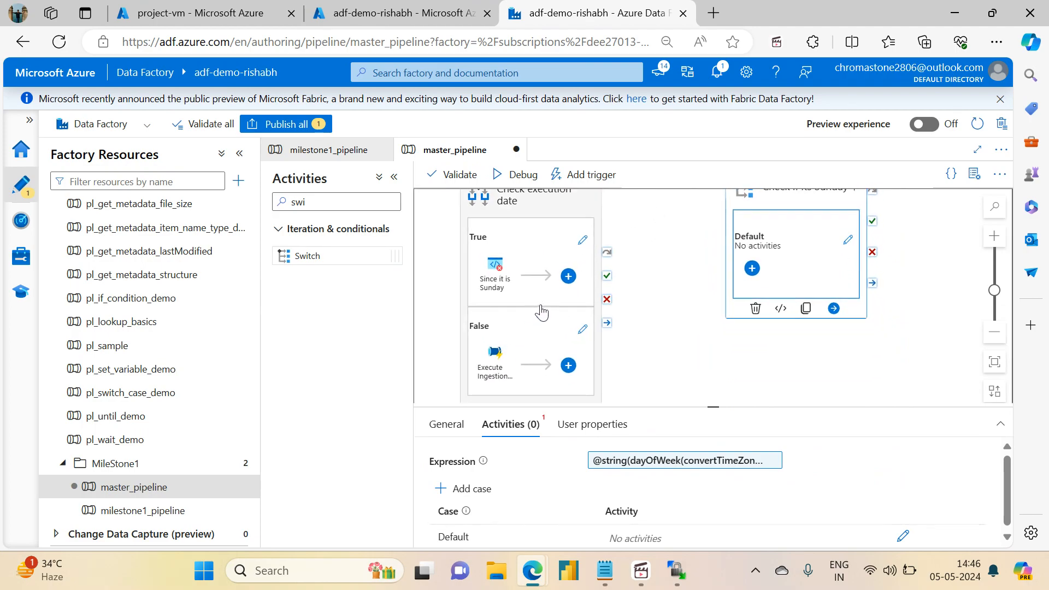
pyautogui.click(519, 210)
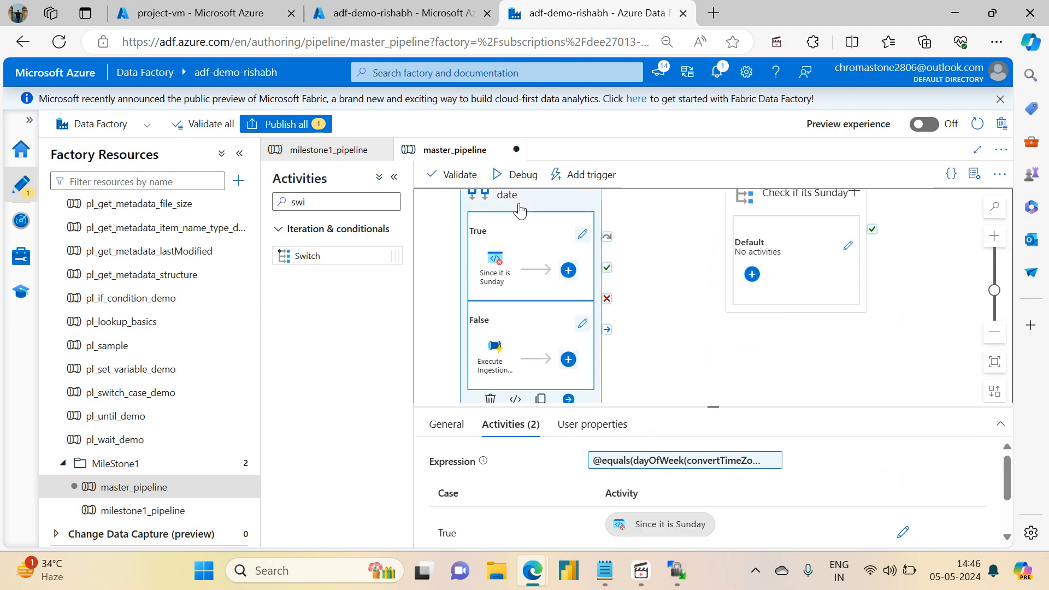
pyautogui.click(496, 361)
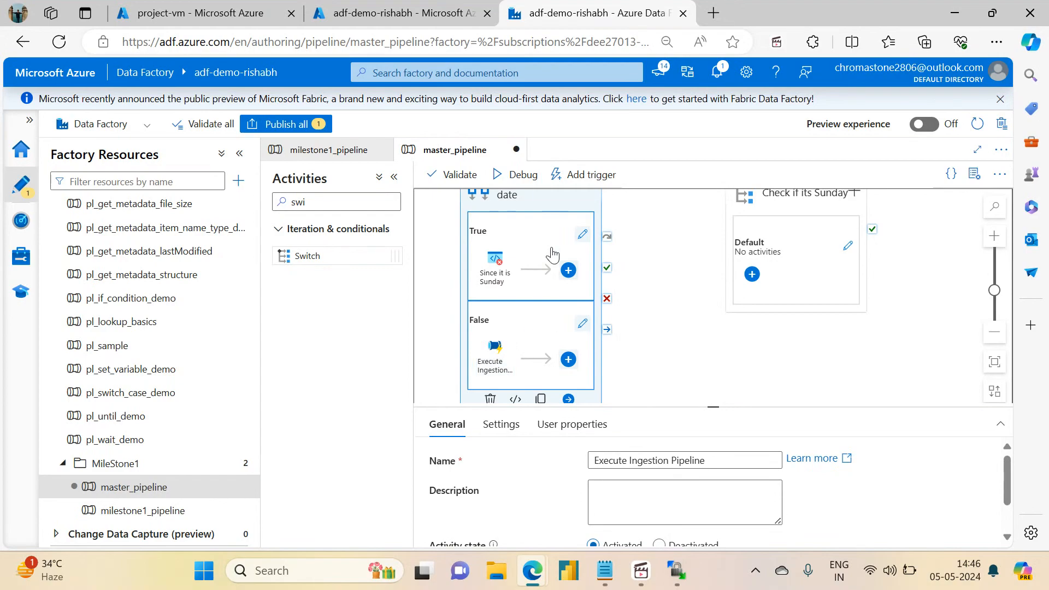
pyautogui.click(524, 207)
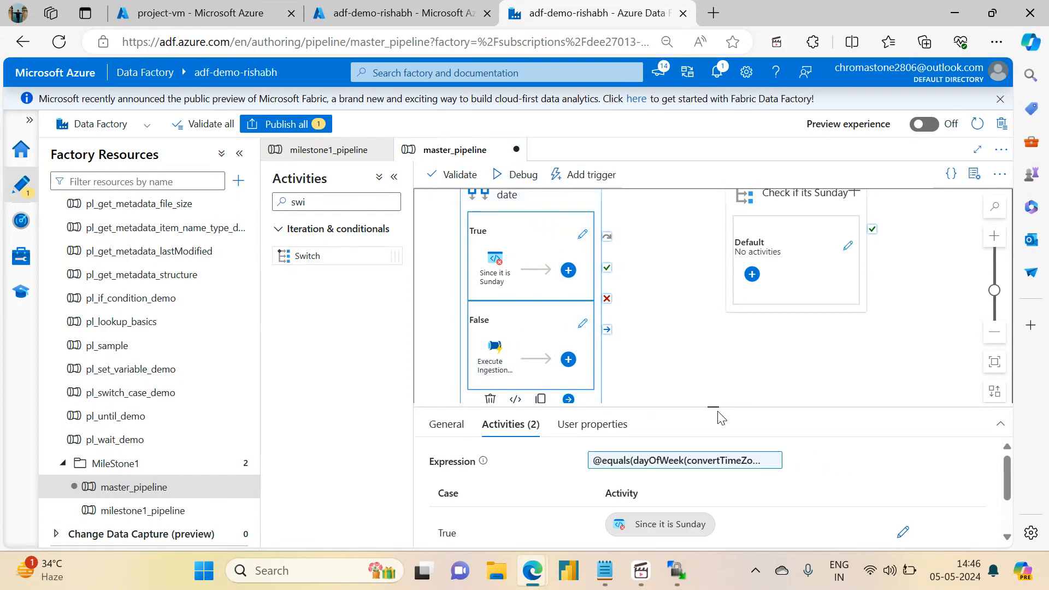
pyautogui.moveTo(715, 405); pyautogui.dragTo(713, 277)
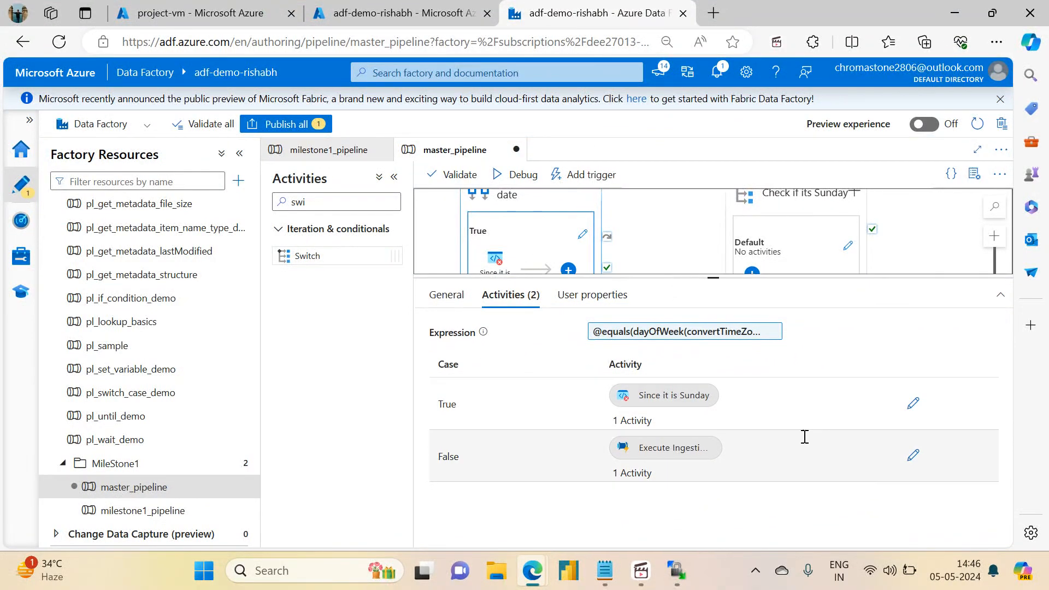
pyautogui.click(912, 456)
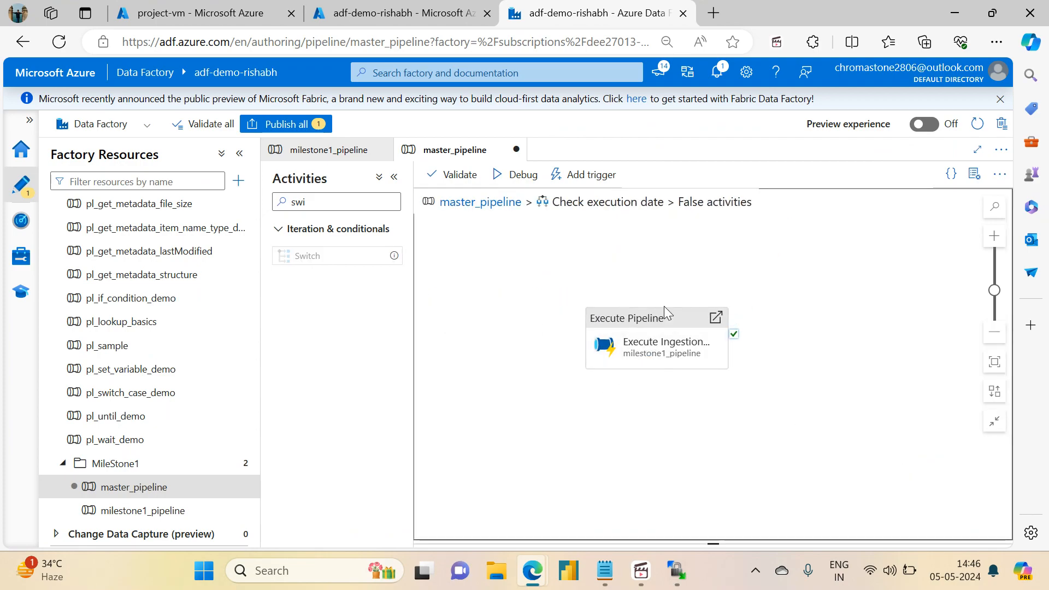
pyautogui.click(656, 322)
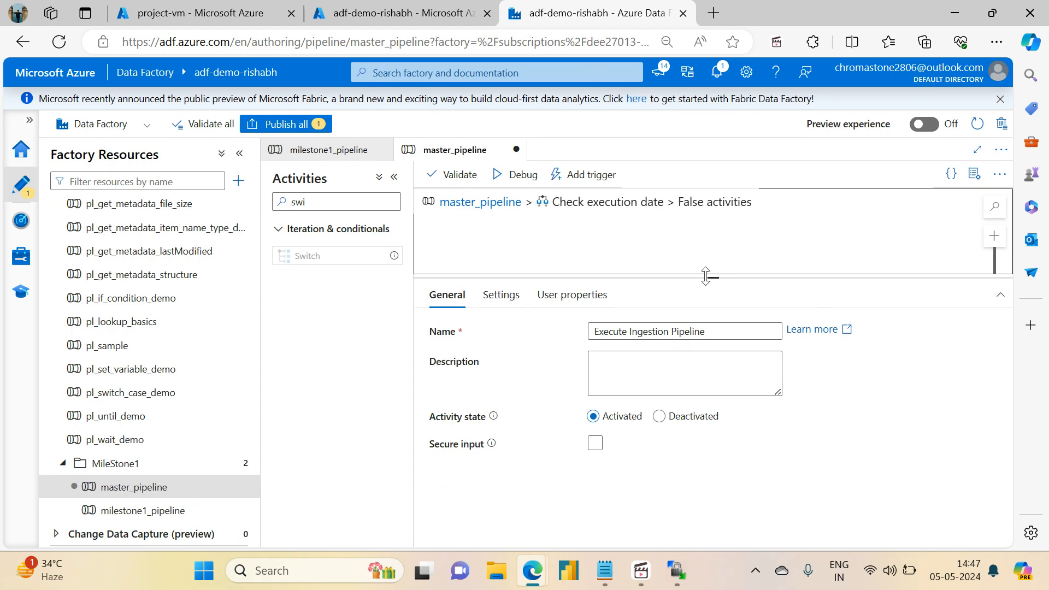
pyautogui.moveTo(713, 278); pyautogui.dragTo(716, 469)
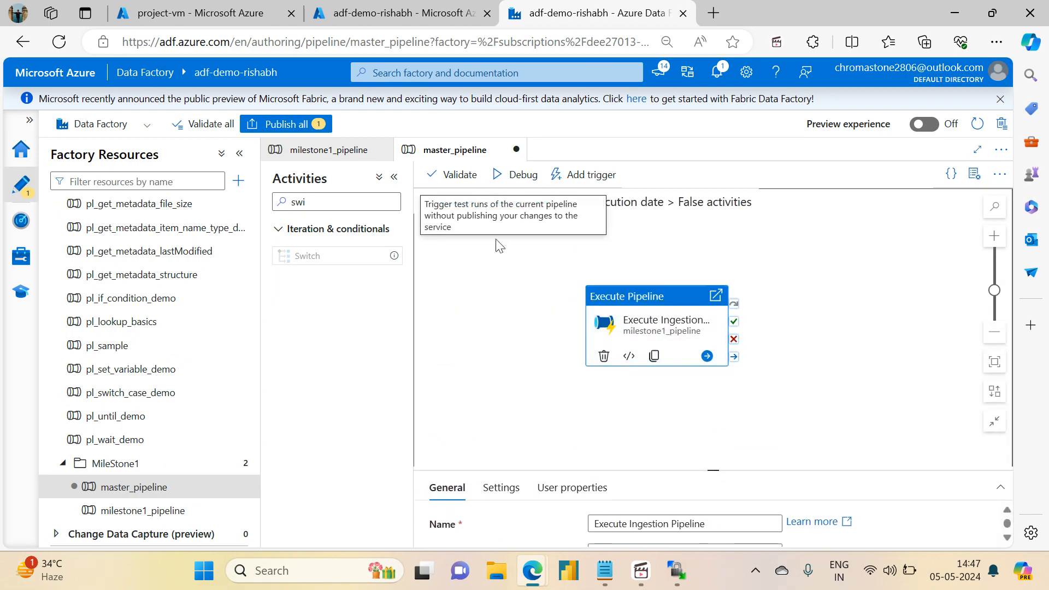
pyautogui.click(465, 203)
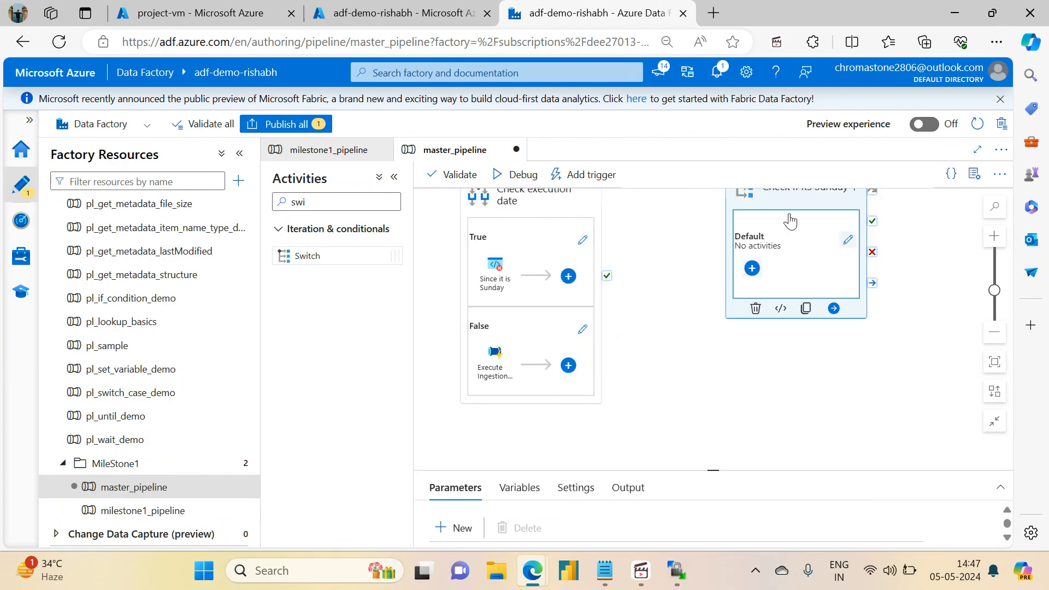
pyautogui.moveTo(913, 281); pyautogui.dragTo(610, 249)
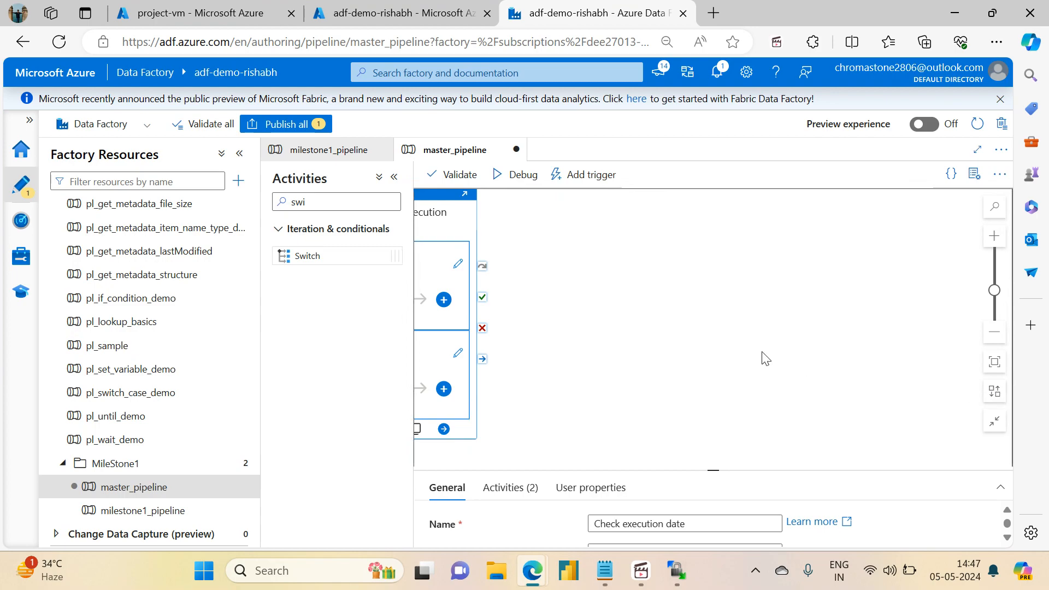
pyautogui.moveTo(736, 349); pyautogui.dragTo(971, 219)
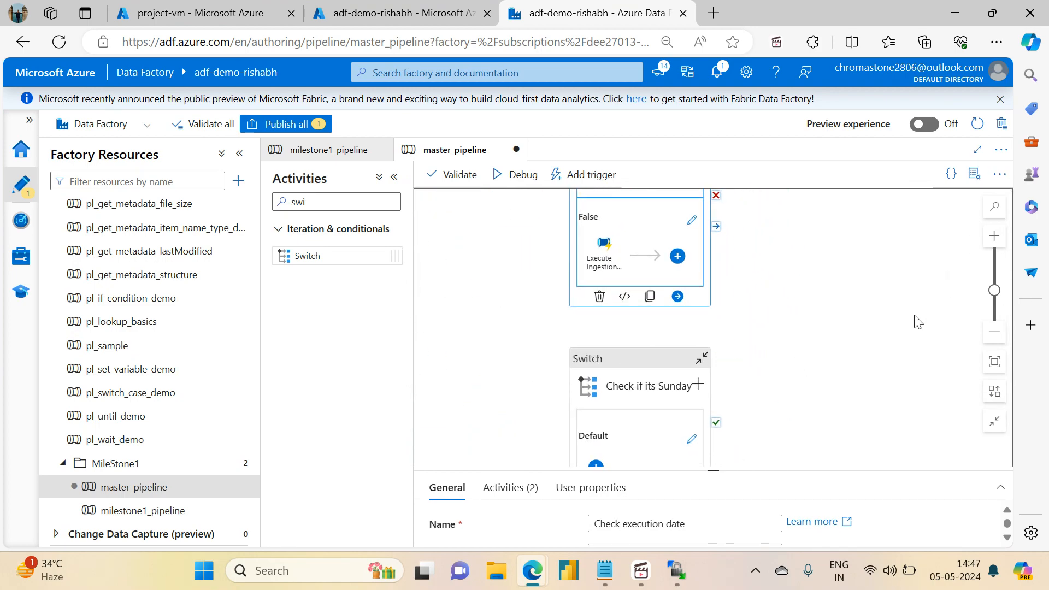
pyautogui.moveTo(913, 315); pyautogui.dragTo(909, 213)
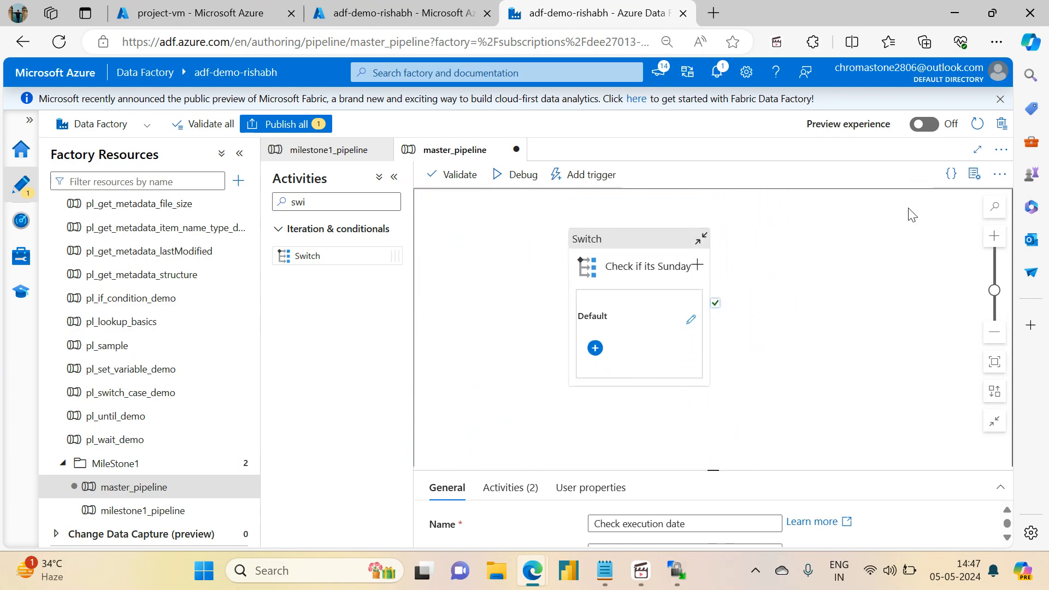
pyautogui.click(618, 265)
pyautogui.moveTo(715, 468); pyautogui.dragTo(713, 228)
# Step: Add a new Switch case with value 0
pyautogui.click(452, 311)
pyautogui.moveTo(490, 392); pyautogui.dragTo(433, 393)
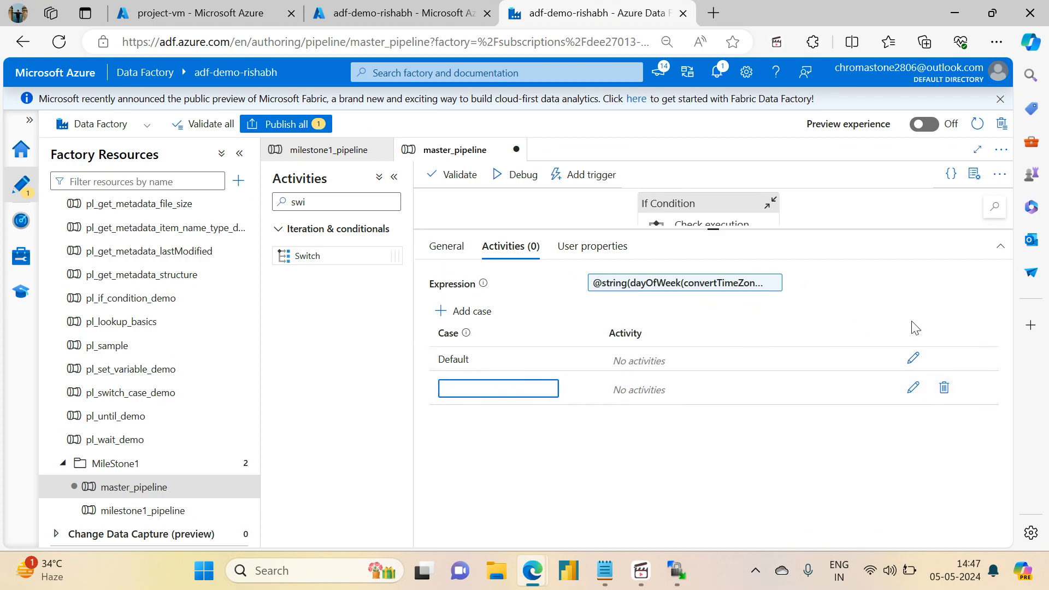
pyautogui.click(915, 360)
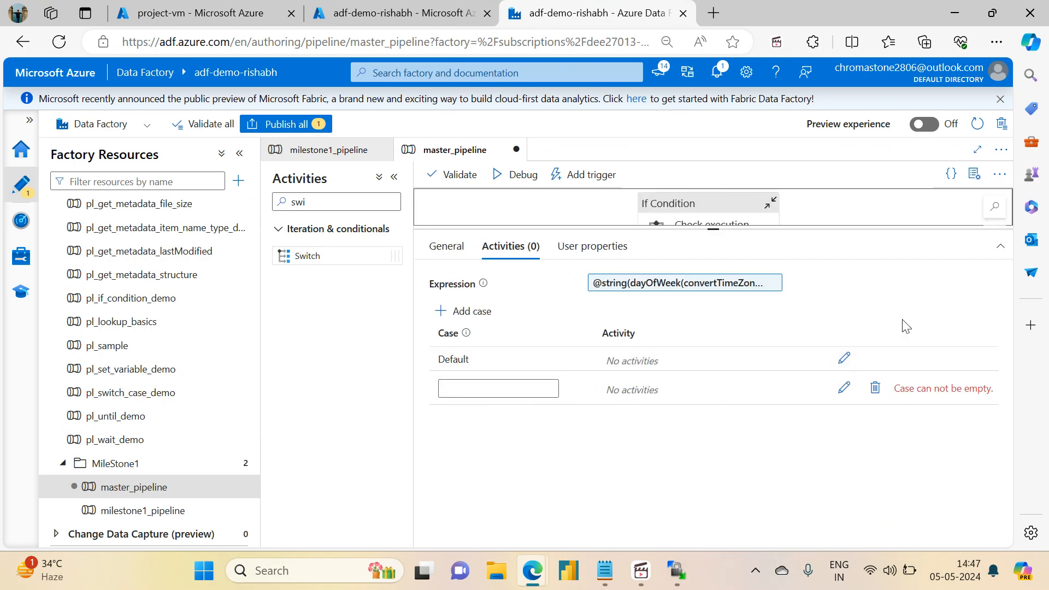
pyautogui.click(490, 394)
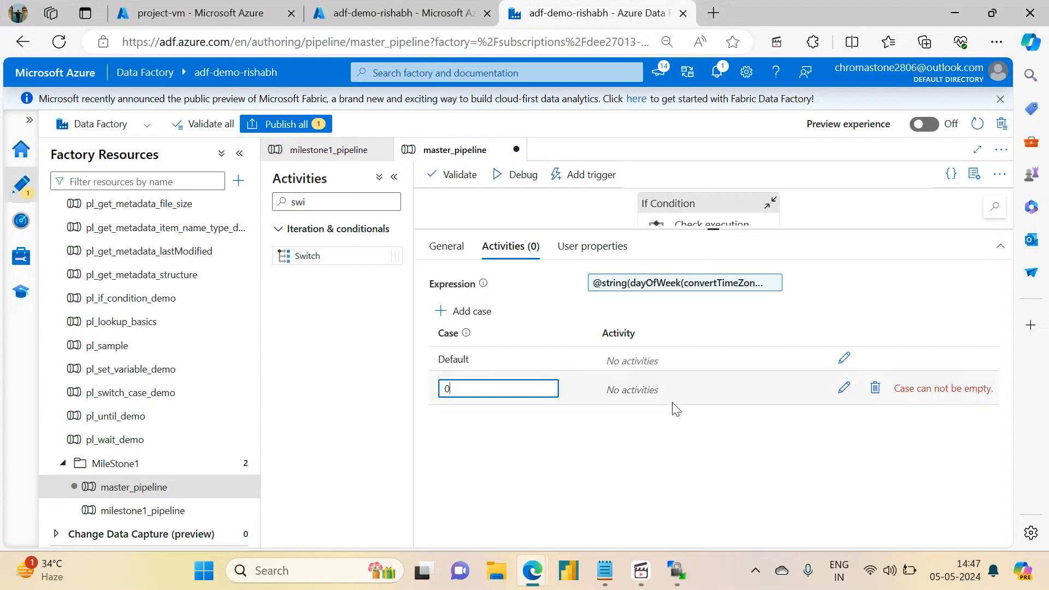
pyautogui.click(734, 475)
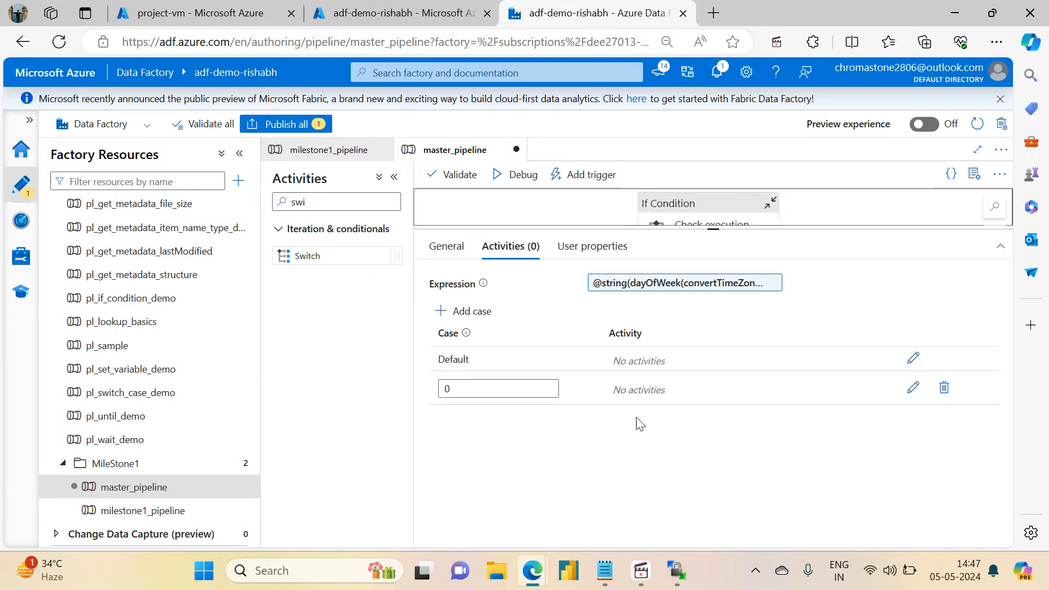
# Step: Inspect the Default case, then view the Check execution date condition's True and False cases
pyautogui.click(914, 361)
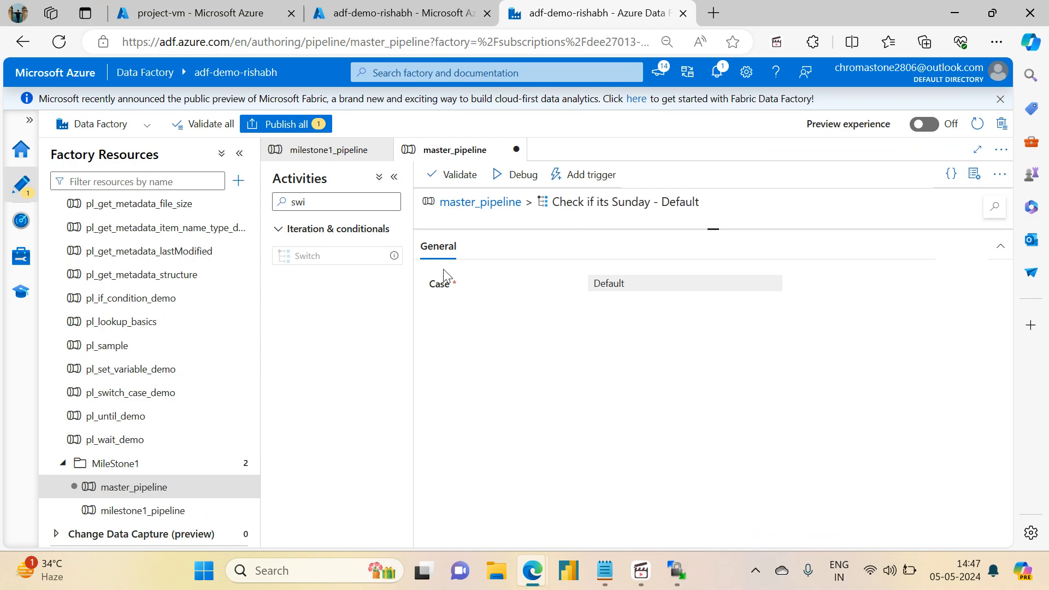
pyautogui.moveTo(714, 231); pyautogui.dragTo(731, 493)
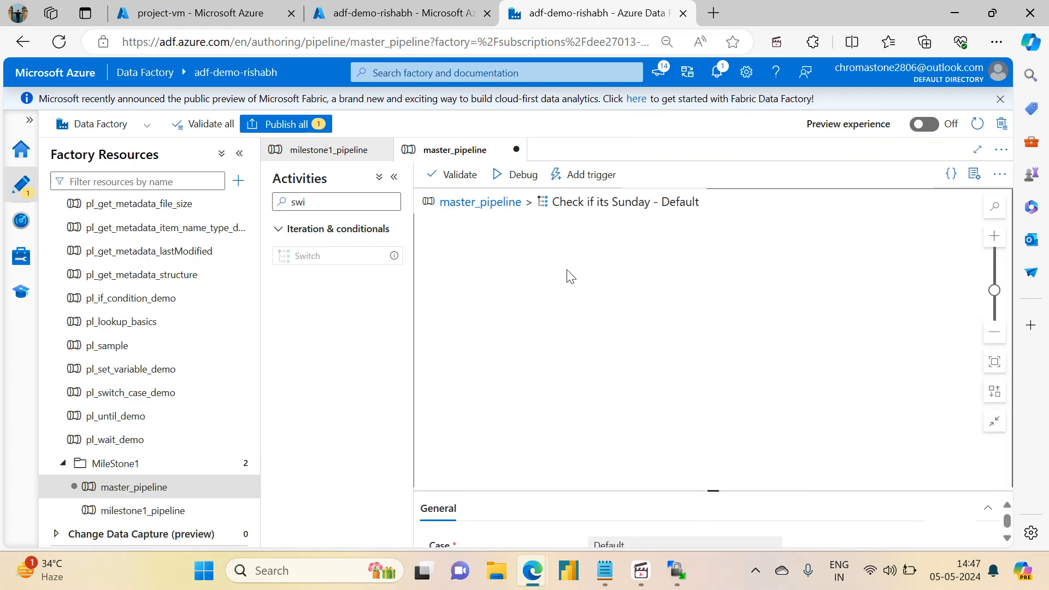
pyautogui.click(460, 203)
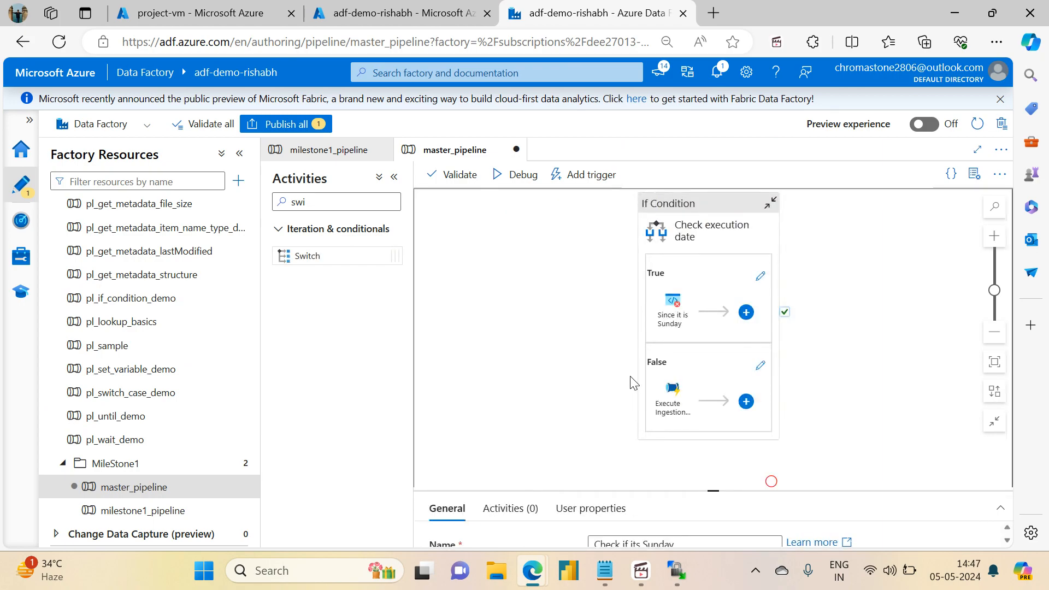
pyautogui.click(671, 255)
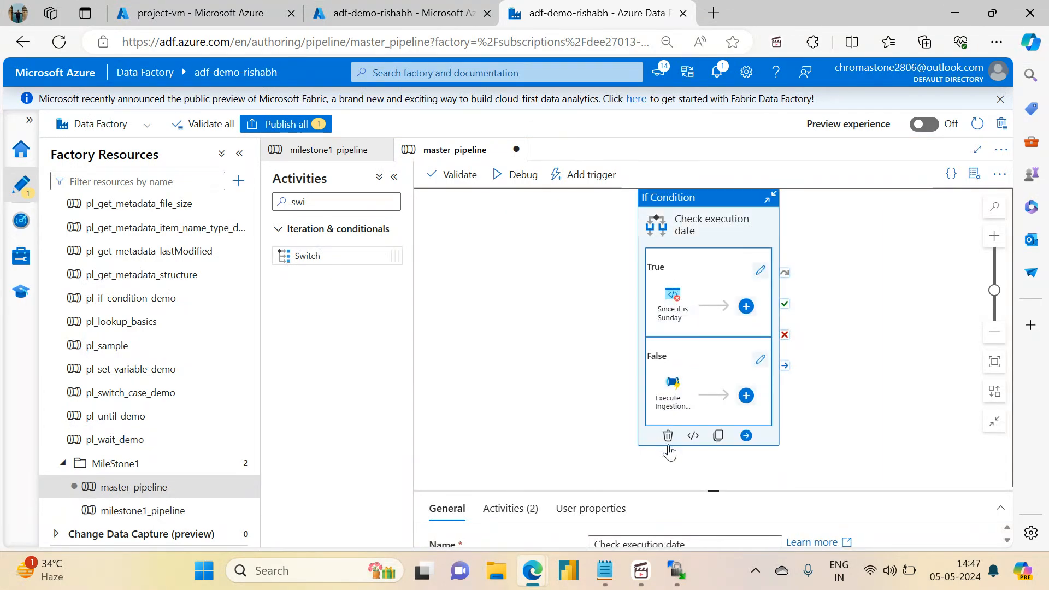
pyautogui.moveTo(714, 491); pyautogui.dragTo(602, 279)
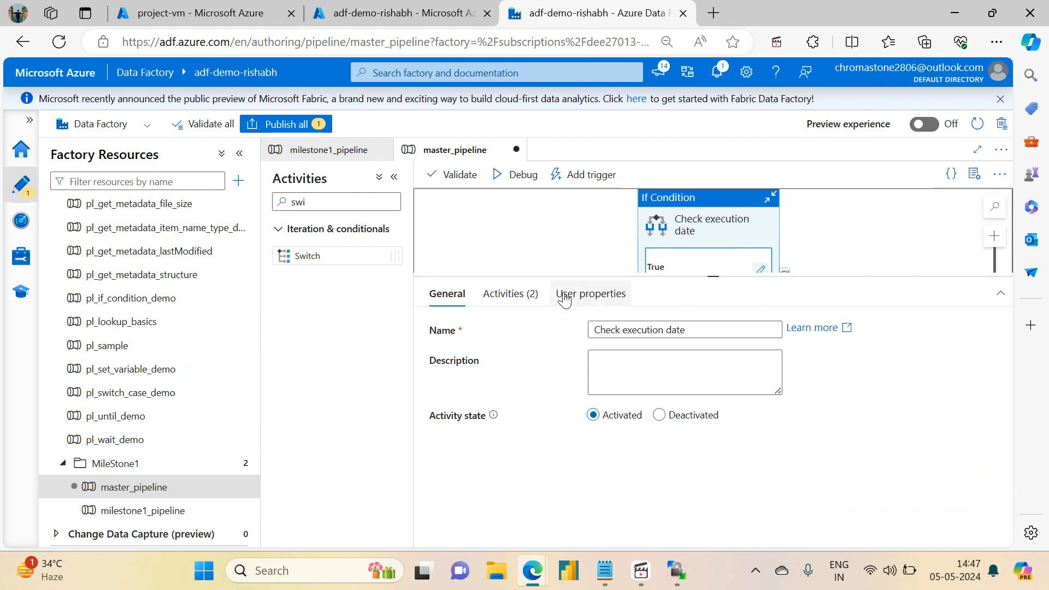
pyautogui.click(533, 295)
# Step: Copy the False branch's Execute Ingestion Pipeline activity into the Check if its Sunday switch's Default case
pyautogui.click(914, 456)
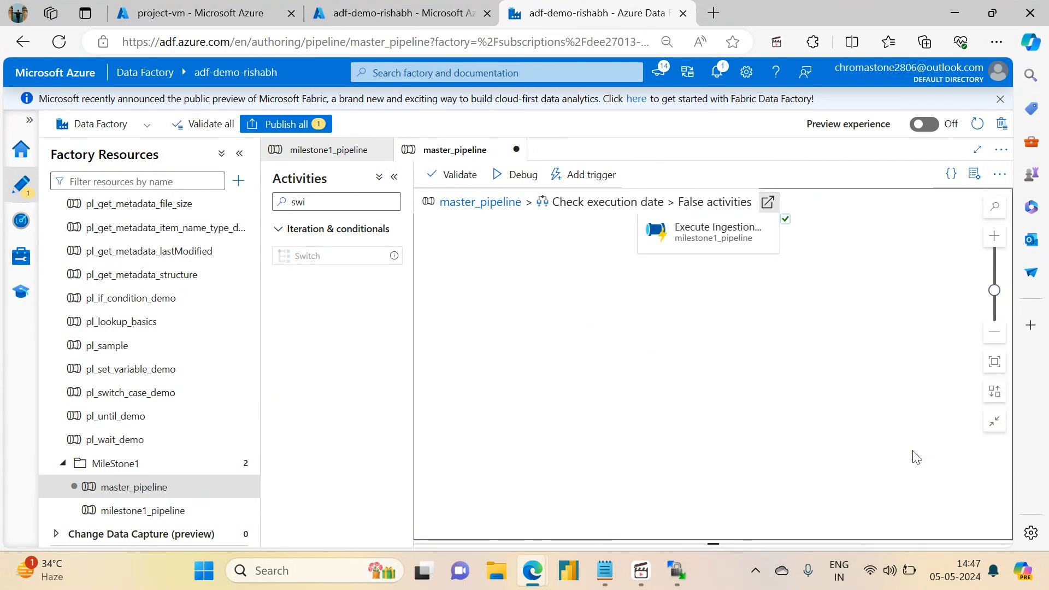
pyautogui.click(714, 225)
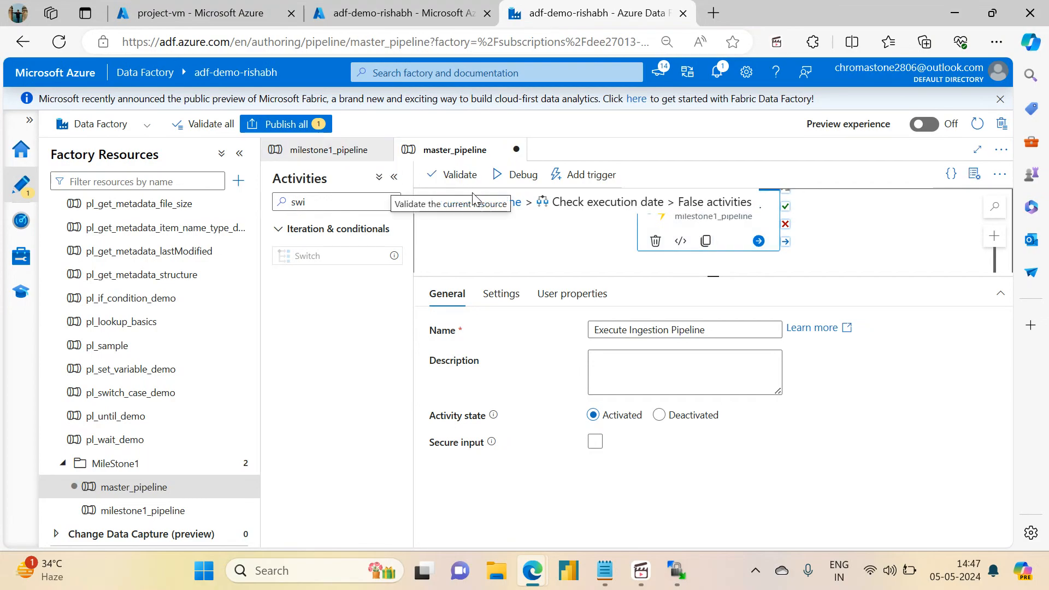
pyautogui.click(487, 201)
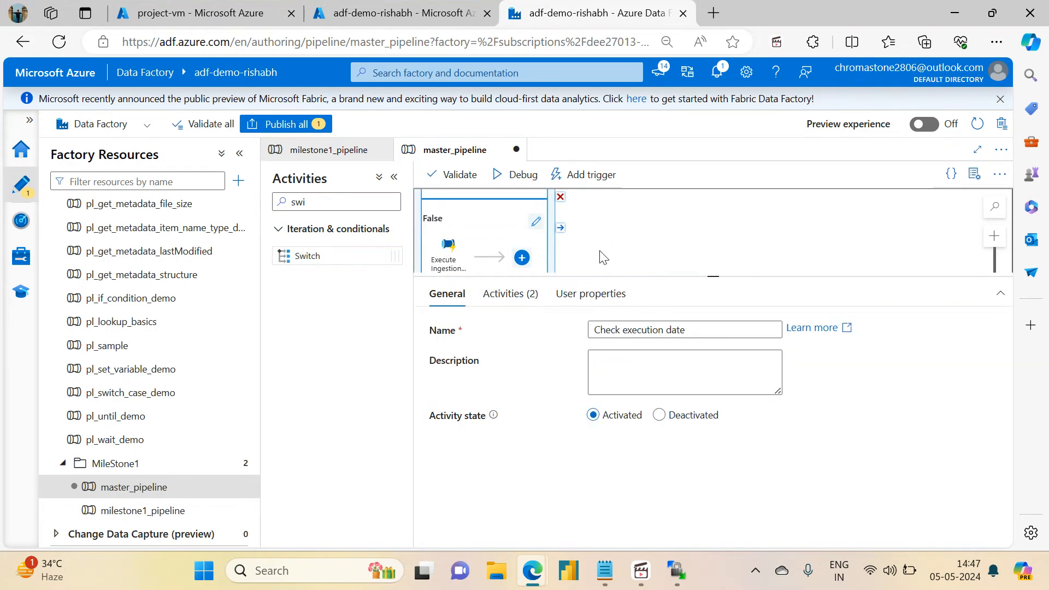
pyautogui.click(555, 234)
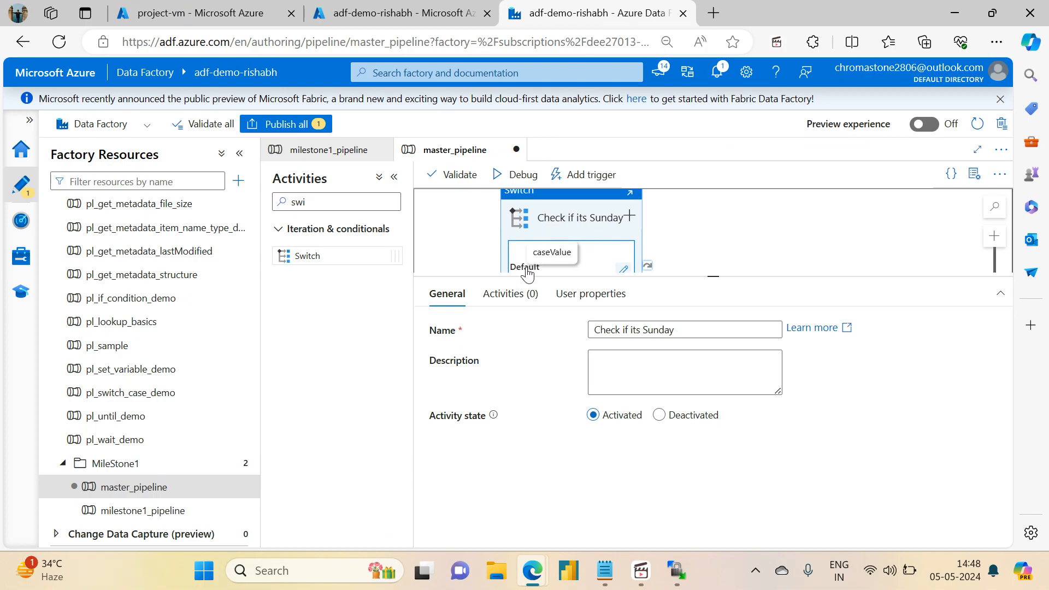
pyautogui.click(509, 296)
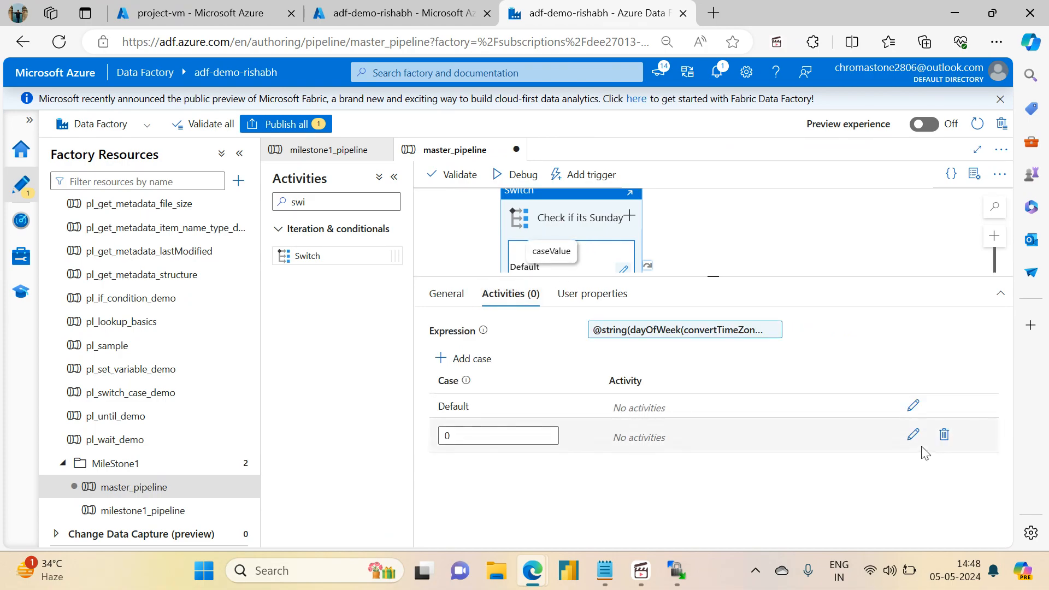
pyautogui.click(911, 404)
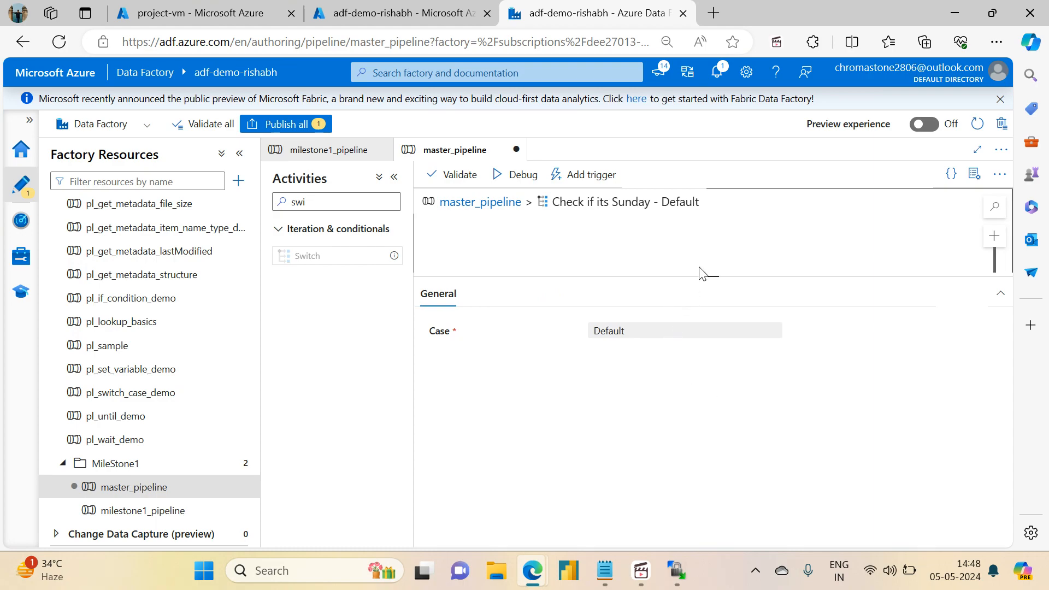
pyautogui.moveTo(715, 276); pyautogui.dragTo(740, 496)
pyautogui.hotkey('ctrl', 'v')
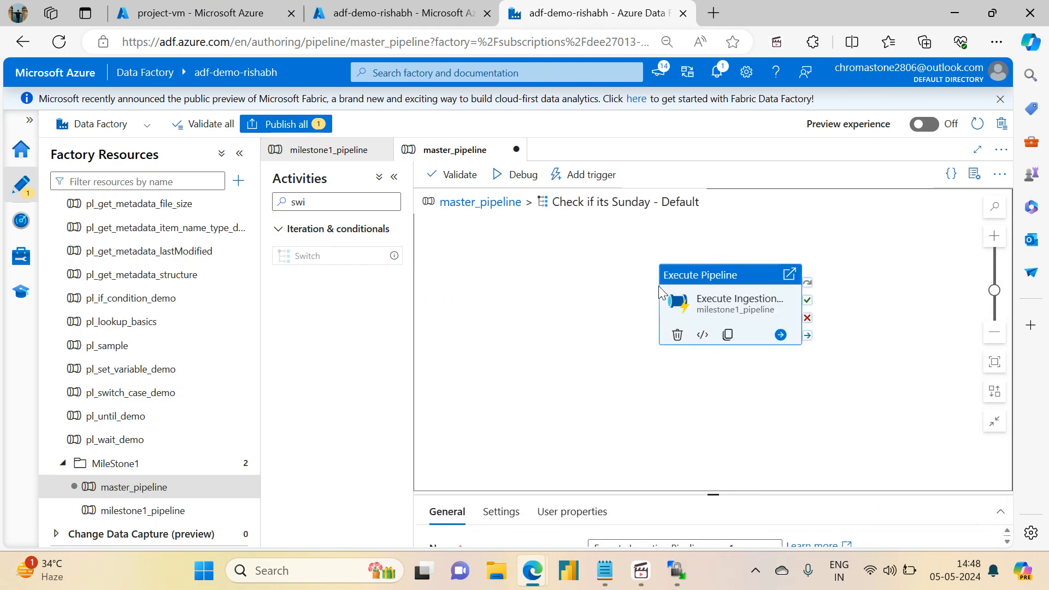
# Step: Copy the 'Since it is Sunday' fail activity from the Check execution date condition's True branch
pyautogui.click(480, 213)
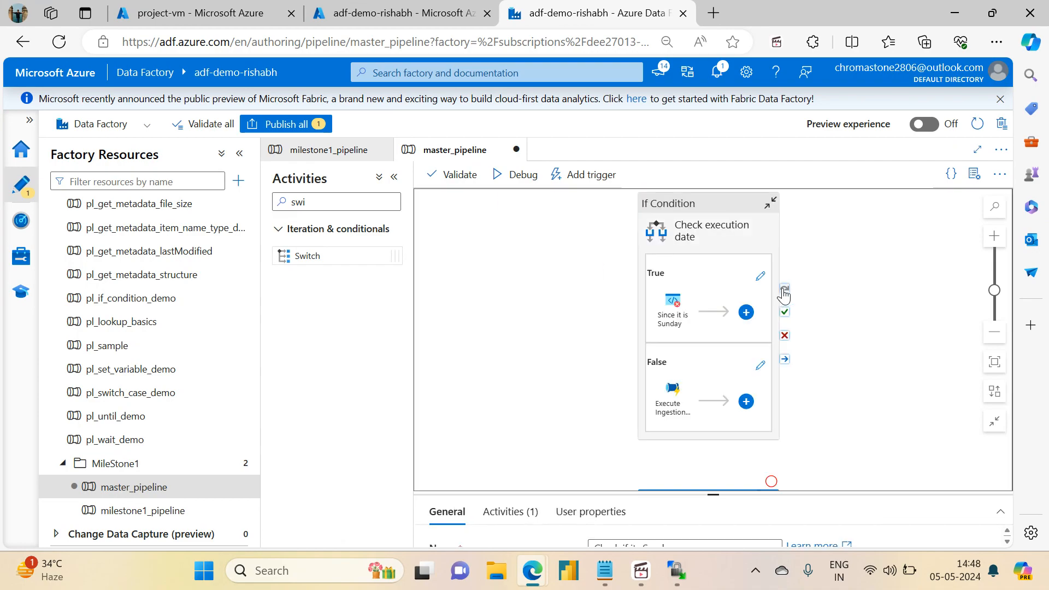
pyautogui.click(685, 235)
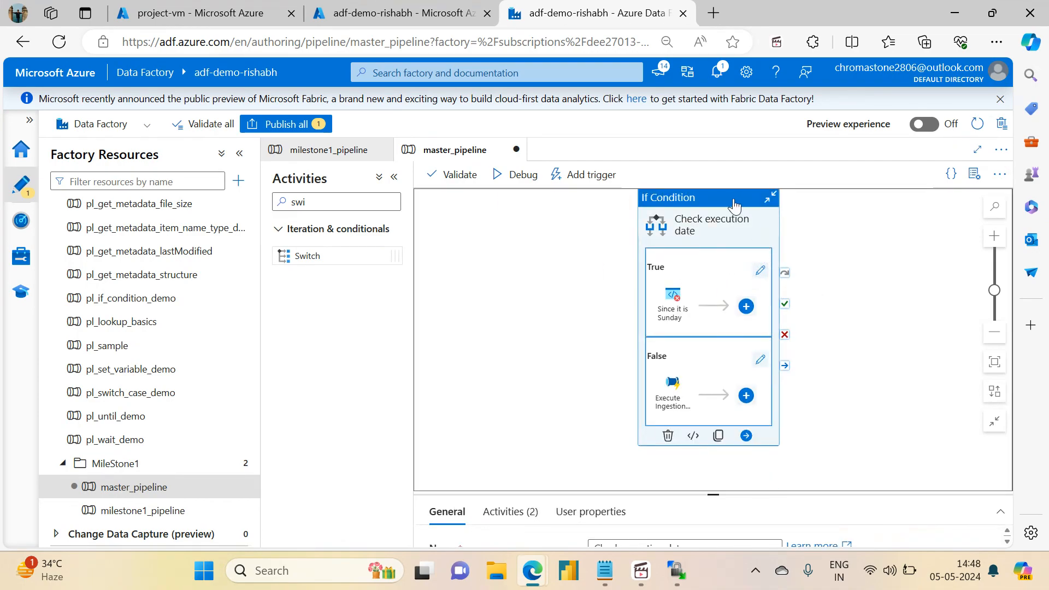
pyautogui.moveTo(710, 495); pyautogui.dragTo(711, 238)
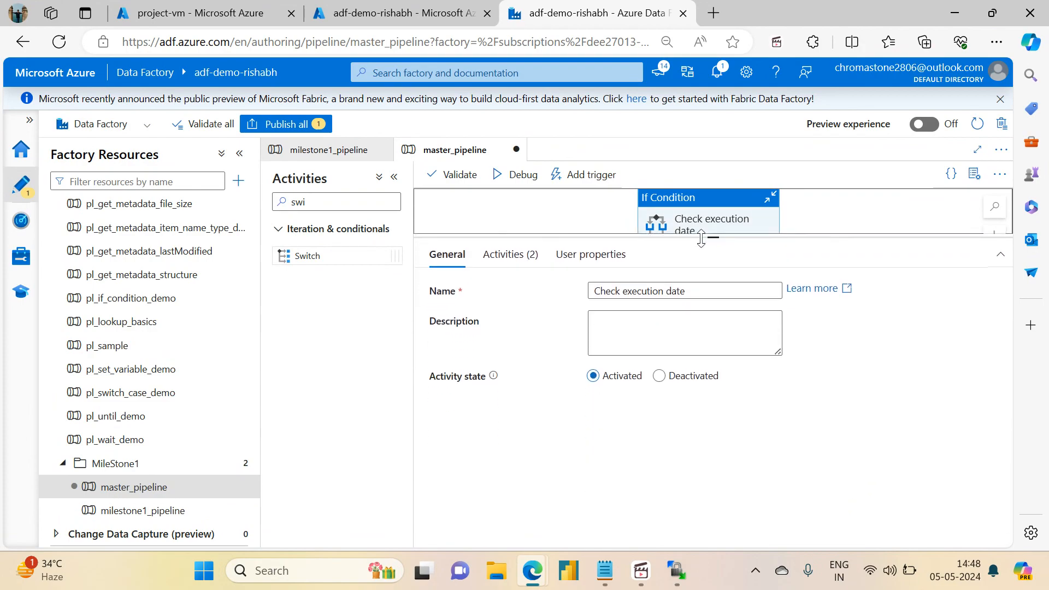
pyautogui.click(505, 253)
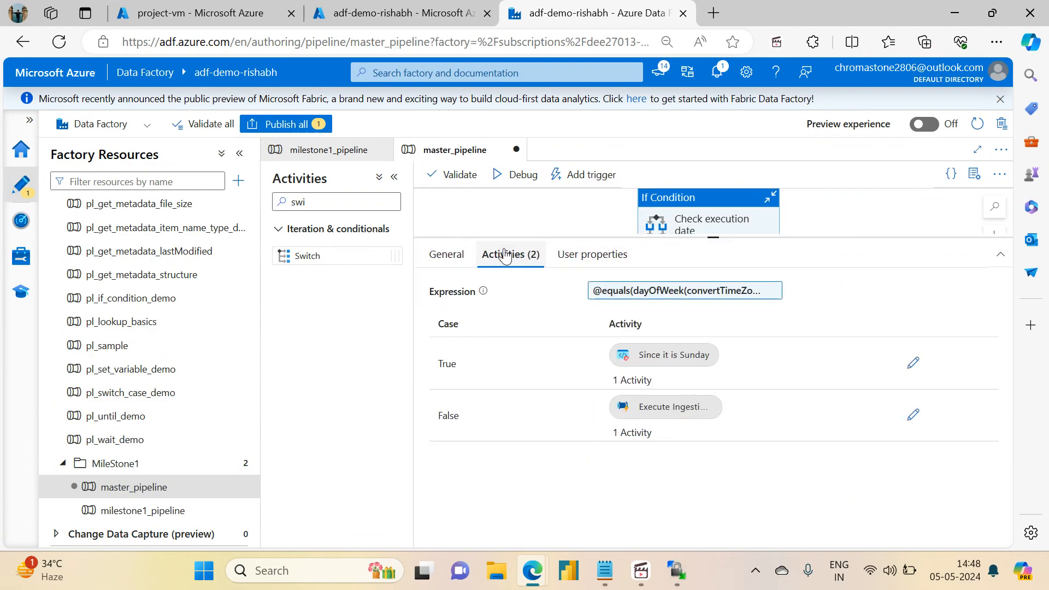
pyautogui.click(914, 367)
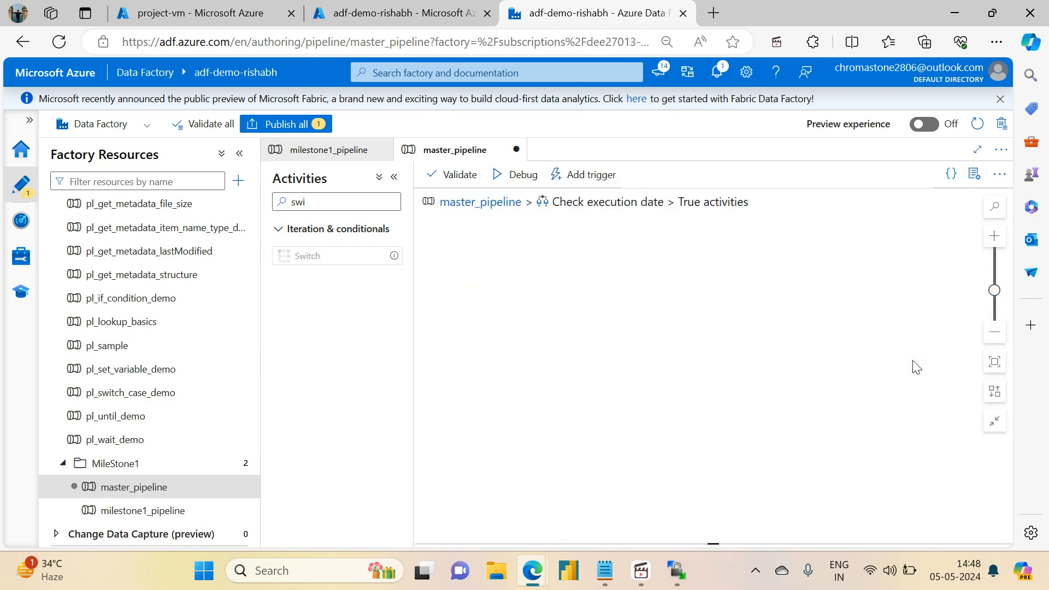
pyautogui.click(690, 234)
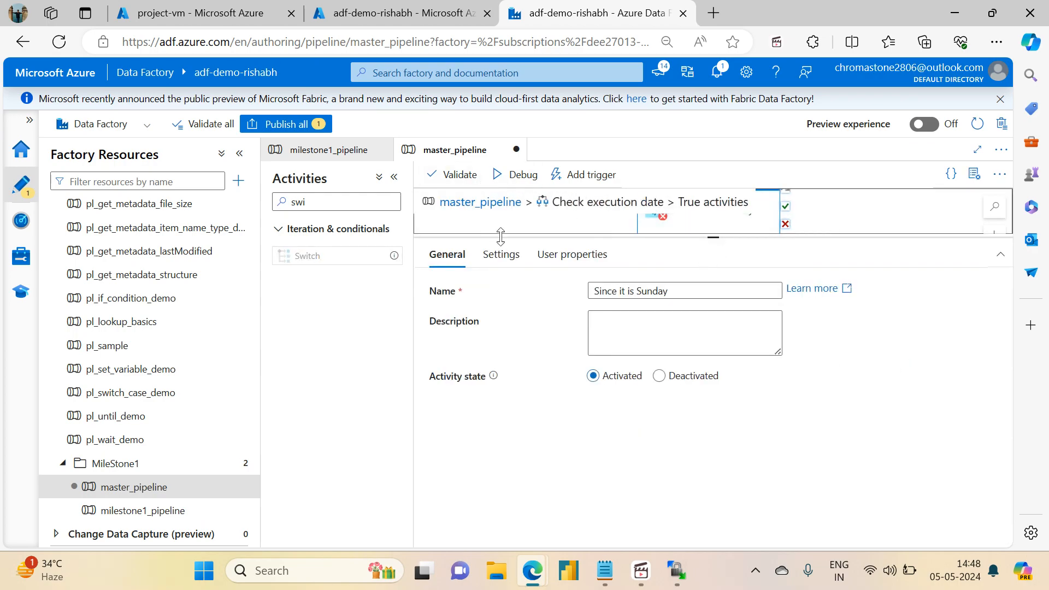
# Step: Paste the fail activity into case 0 of the Check if its Sunday switch
pyautogui.click(481, 202)
pyautogui.click(711, 226)
pyautogui.moveTo(713, 239); pyautogui.dragTo(733, 472)
pyautogui.scroll(-5, 851, 368)
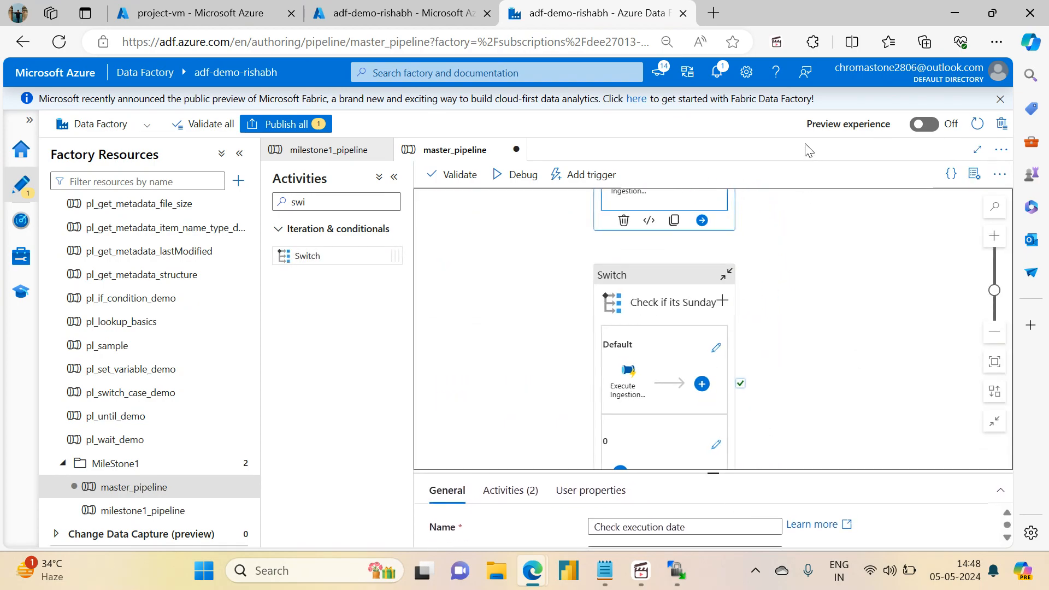
pyautogui.click(652, 281)
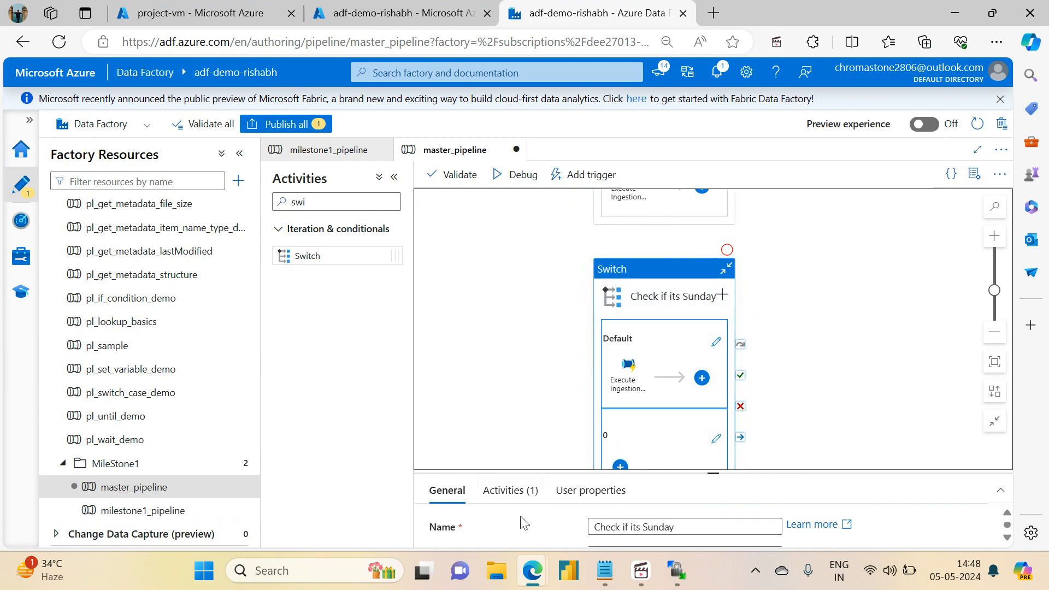
pyautogui.click(507, 490)
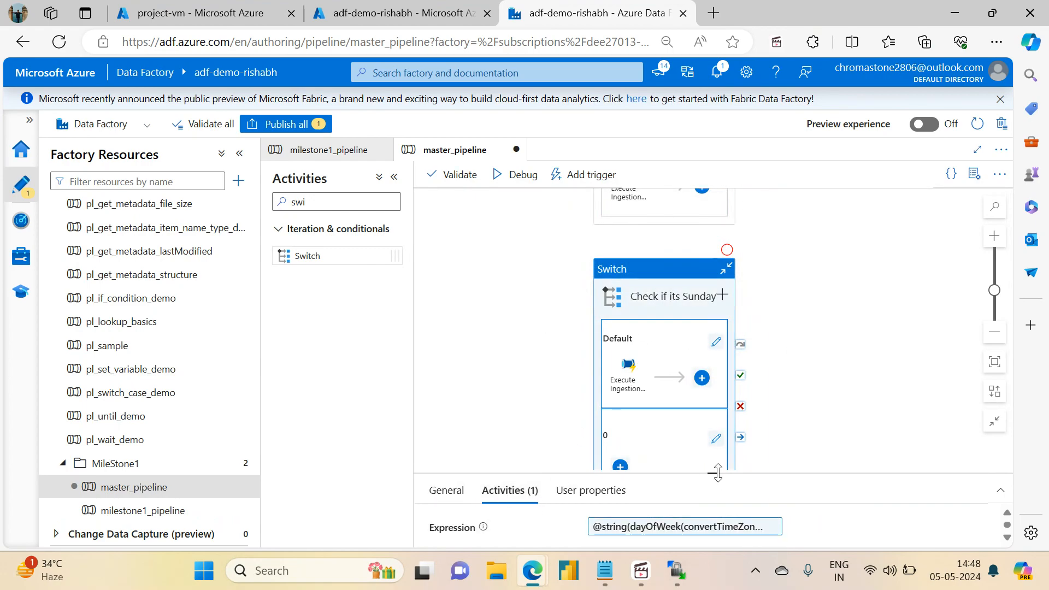
pyautogui.moveTo(717, 474); pyautogui.dragTo(711, 239)
pyautogui.click(913, 427)
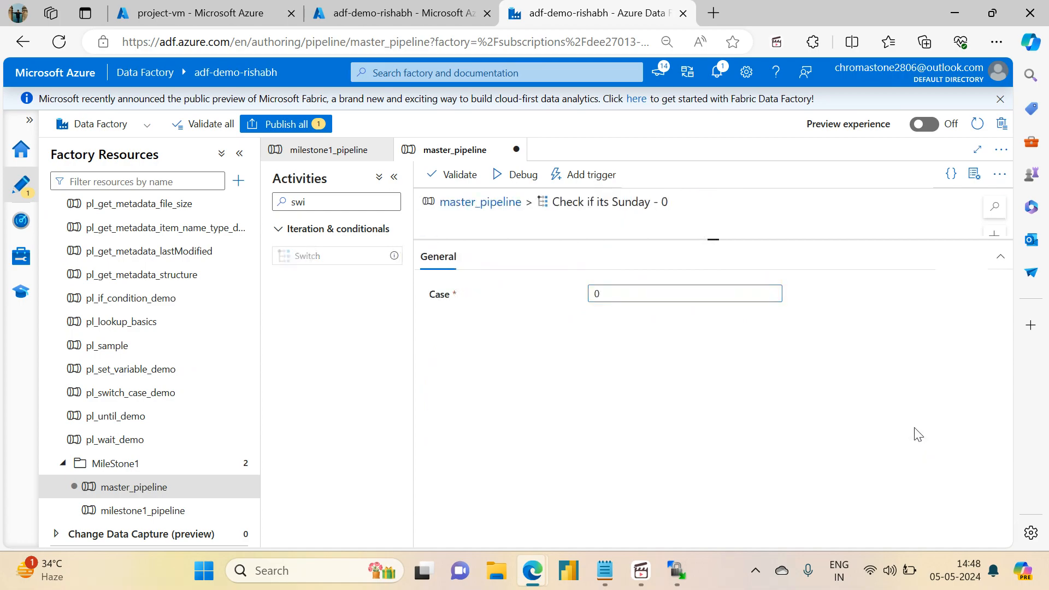
pyautogui.moveTo(715, 241); pyautogui.dragTo(721, 462)
pyautogui.hotkey('ctrl', 'v')
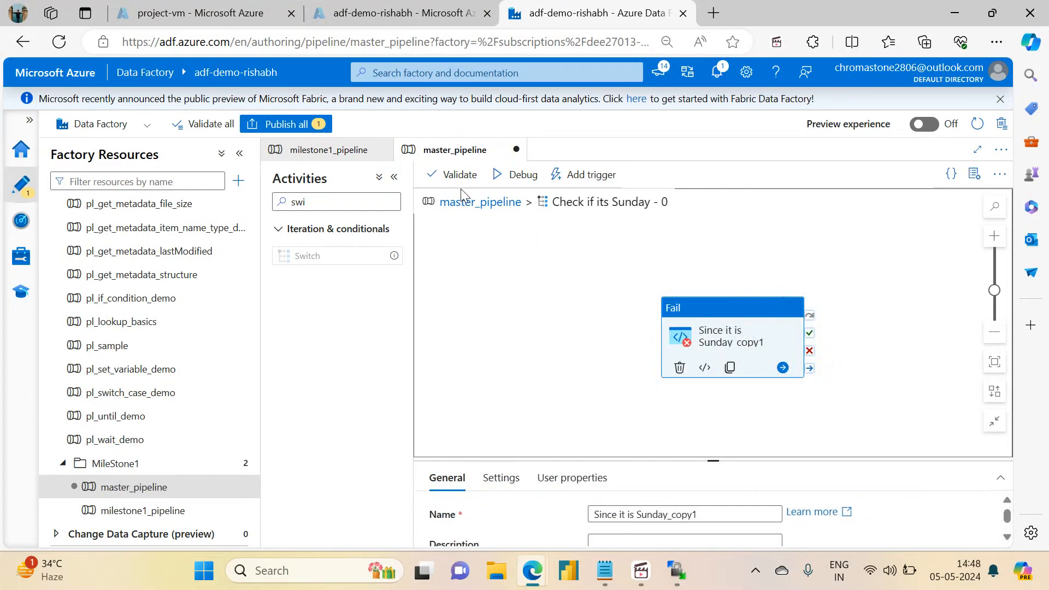
pyautogui.click(461, 202)
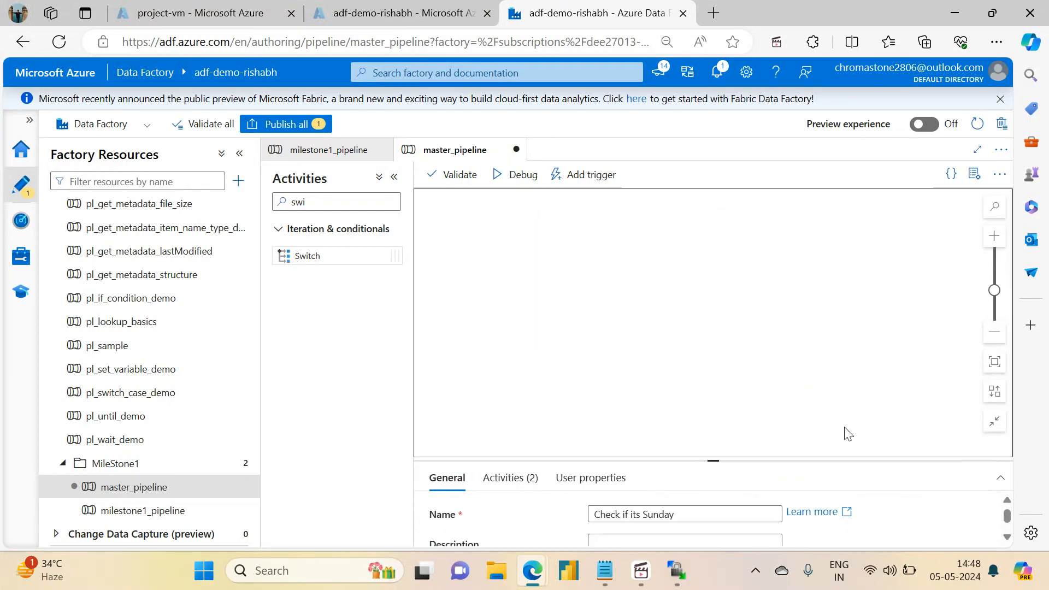
# Step: Set the Check execution date condition's activity state to Deactivated (Succeeded)
pyautogui.click(707, 240)
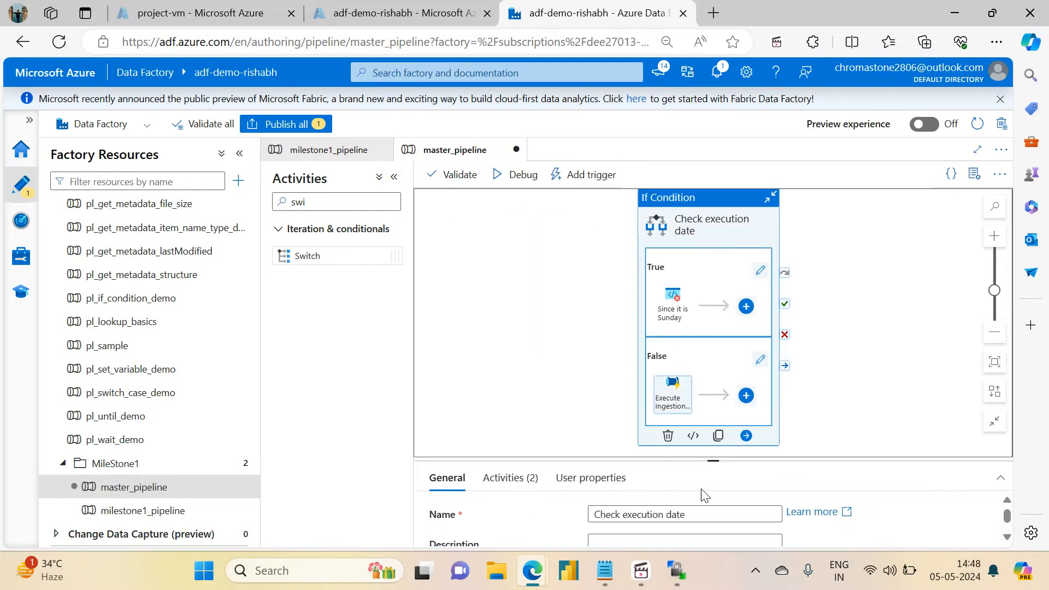
pyautogui.moveTo(716, 460); pyautogui.dragTo(708, 239)
pyautogui.click(660, 376)
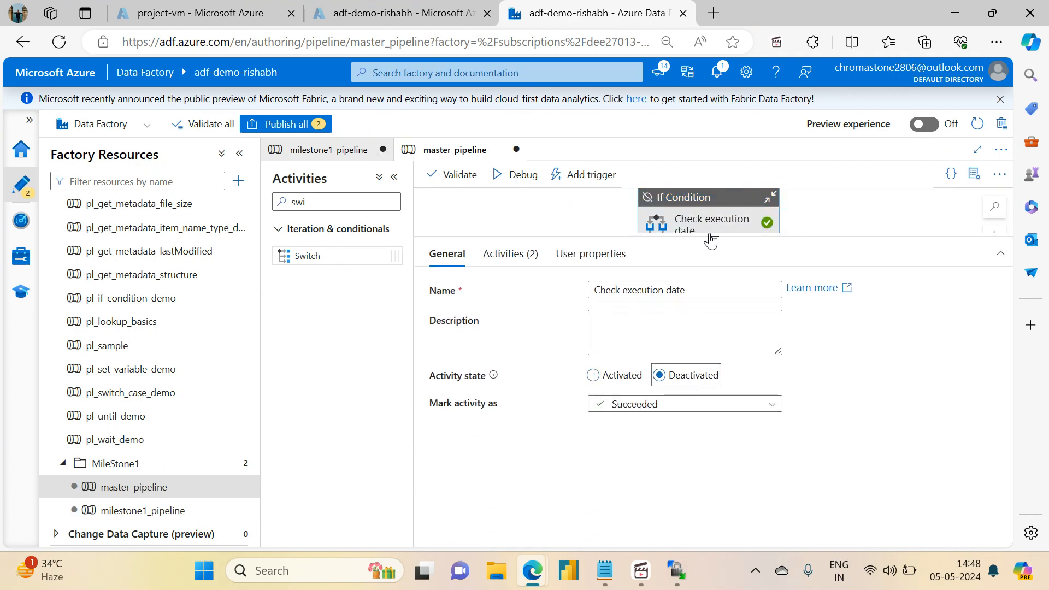
# Step: Tidy the canvas layout and place the Check if its Sunday switch right of the condition
pyautogui.moveTo(713, 237); pyautogui.dragTo(710, 503)
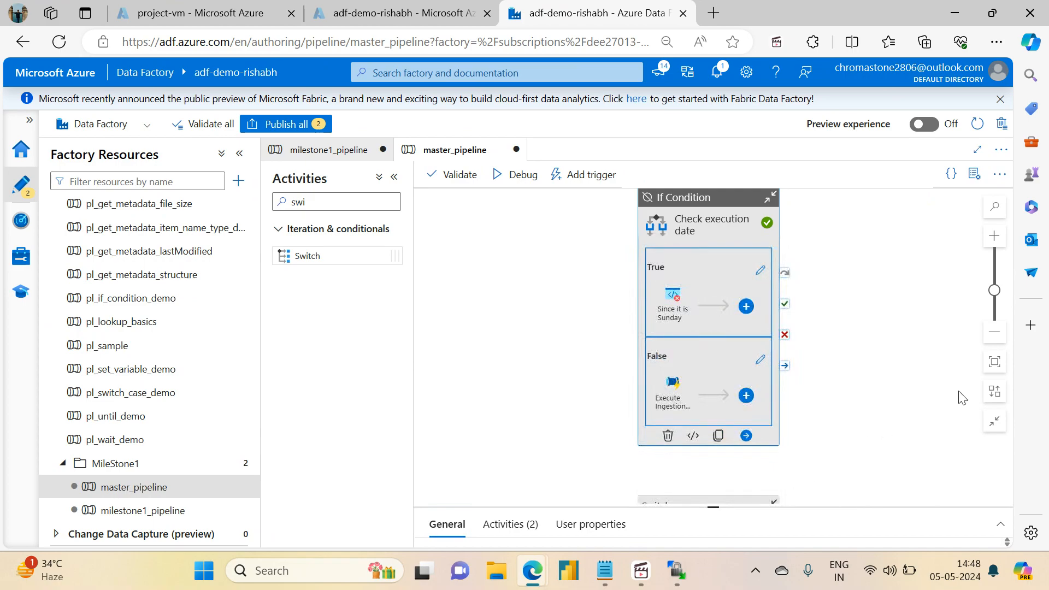
pyautogui.click(995, 393)
pyautogui.moveTo(853, 403); pyautogui.dragTo(709, 364)
pyautogui.moveTo(578, 472); pyautogui.dragTo(725, 234)
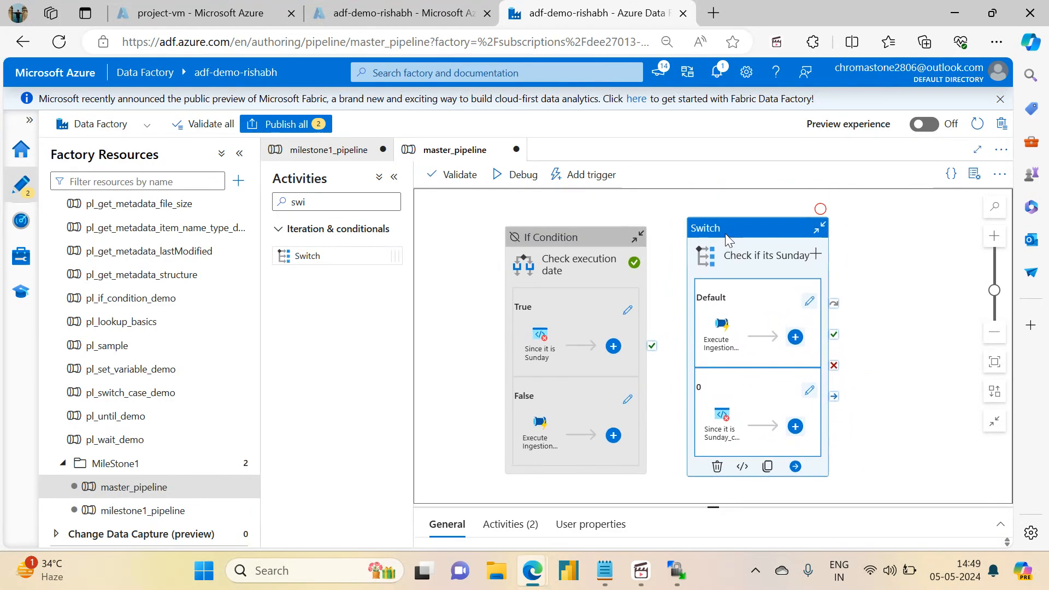
pyautogui.click(916, 304)
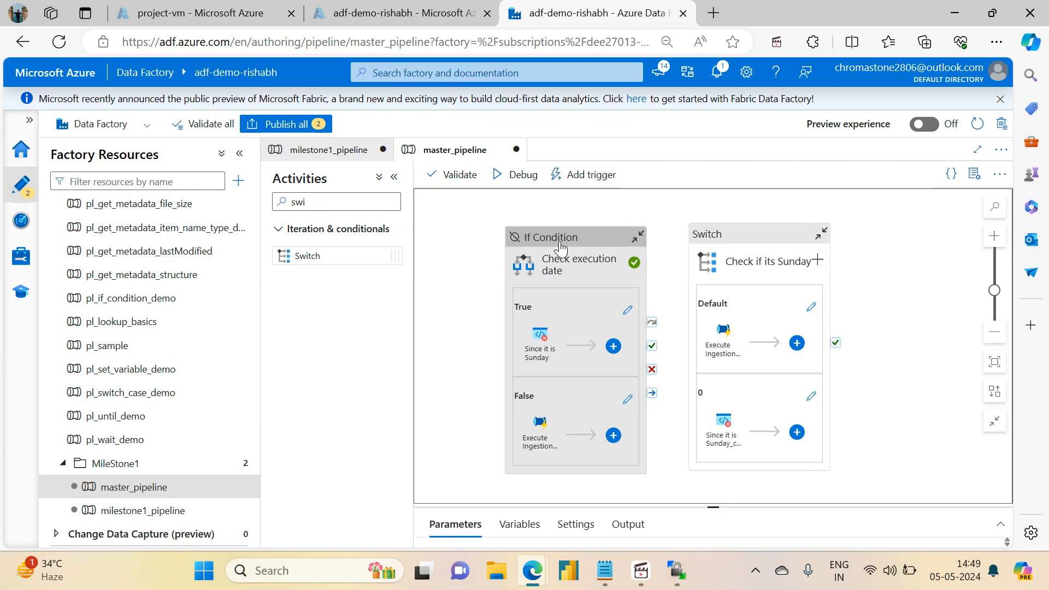
# Step: Review the switch's day-of-week expression in the expression builder, leaving it unchanged
pyautogui.click(764, 273)
pyautogui.moveTo(711, 504); pyautogui.dragTo(705, 295)
pyautogui.click(511, 321)
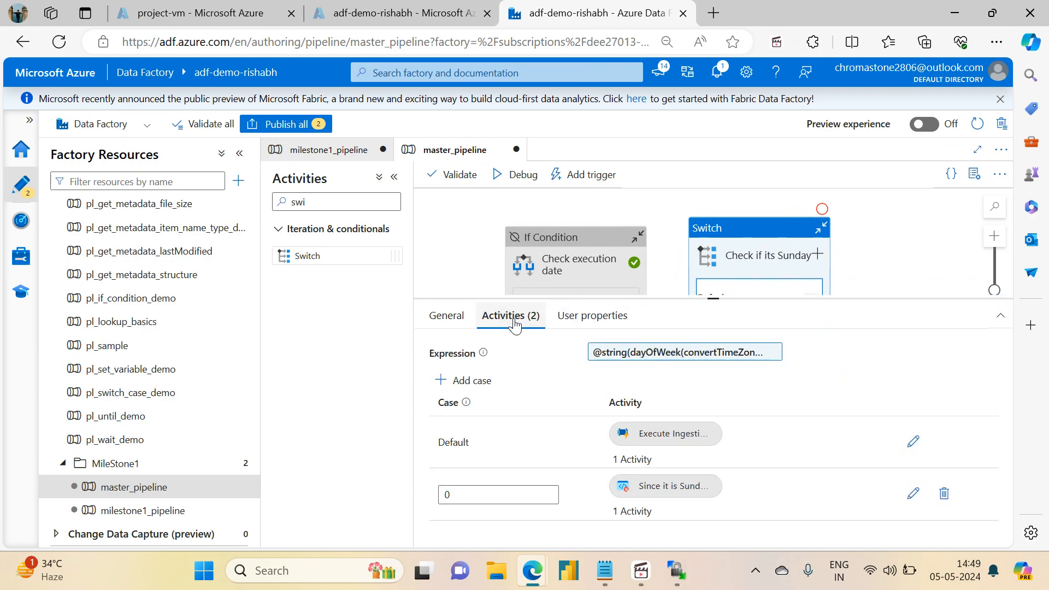
pyautogui.click(634, 354)
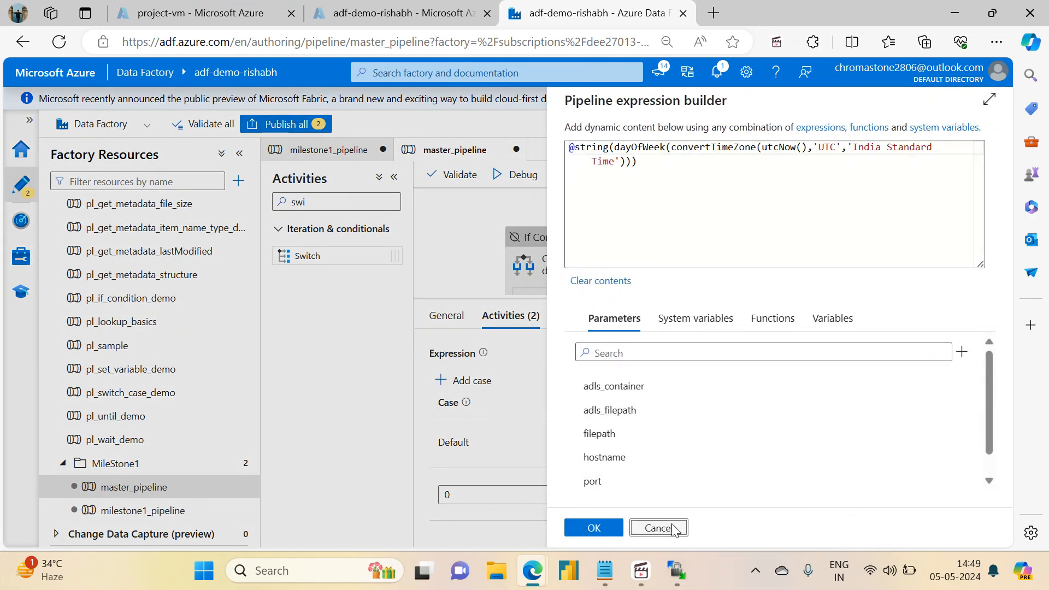
pyautogui.click(658, 528)
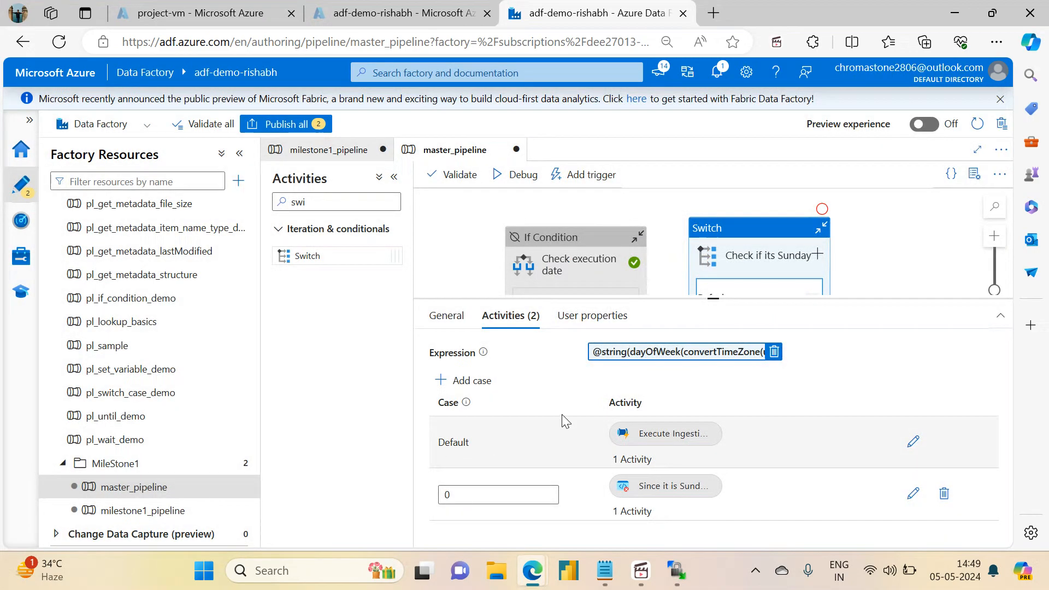
pyautogui.moveTo(714, 298); pyautogui.dragTo(714, 454)
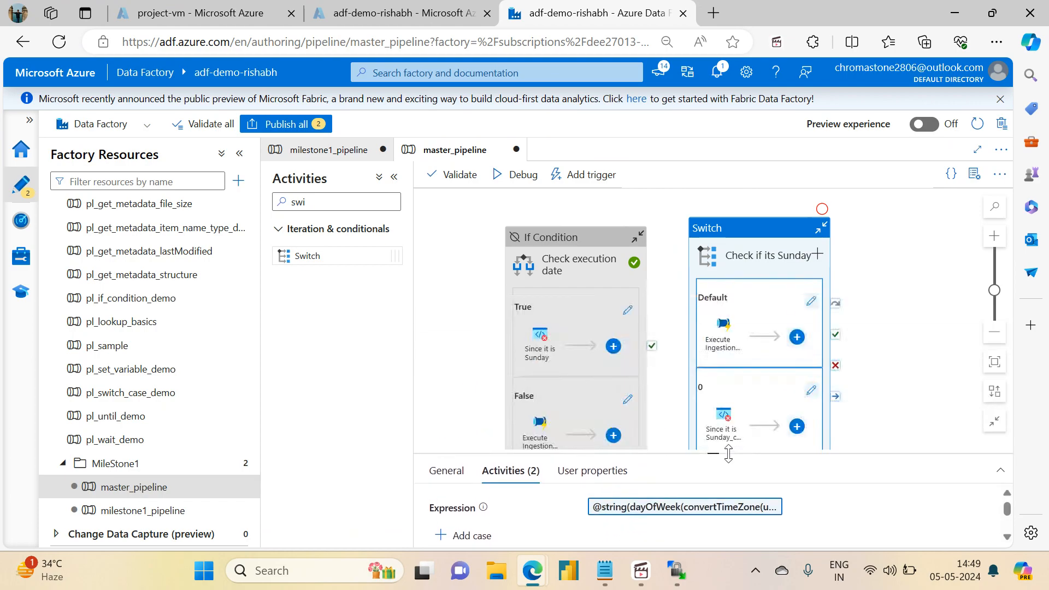
# Step: Publish all pending changes to both edited pipelines
pyautogui.click(286, 126)
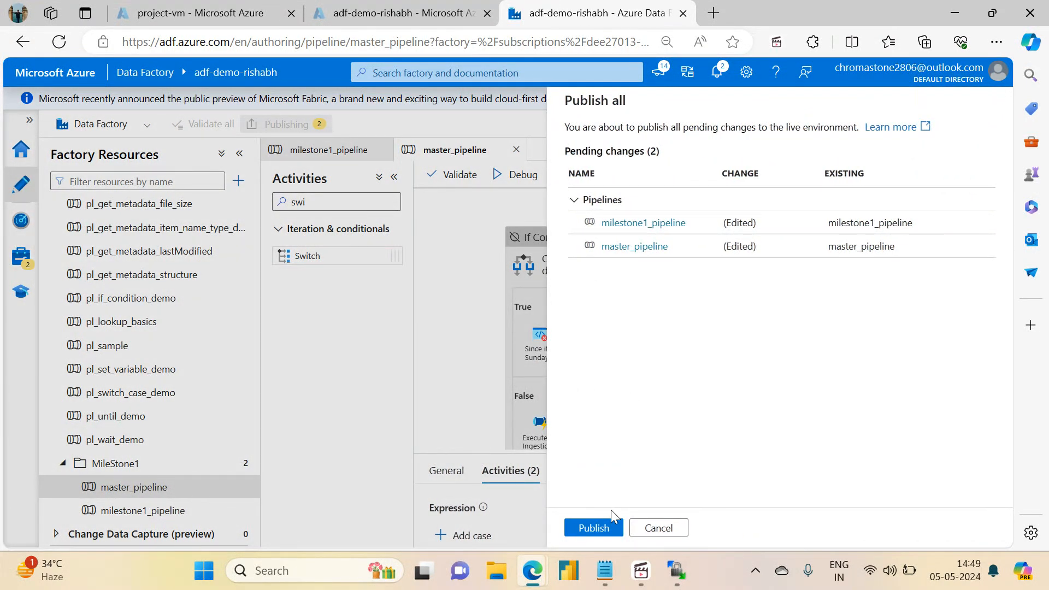
pyautogui.click(596, 527)
pyautogui.click(306, 159)
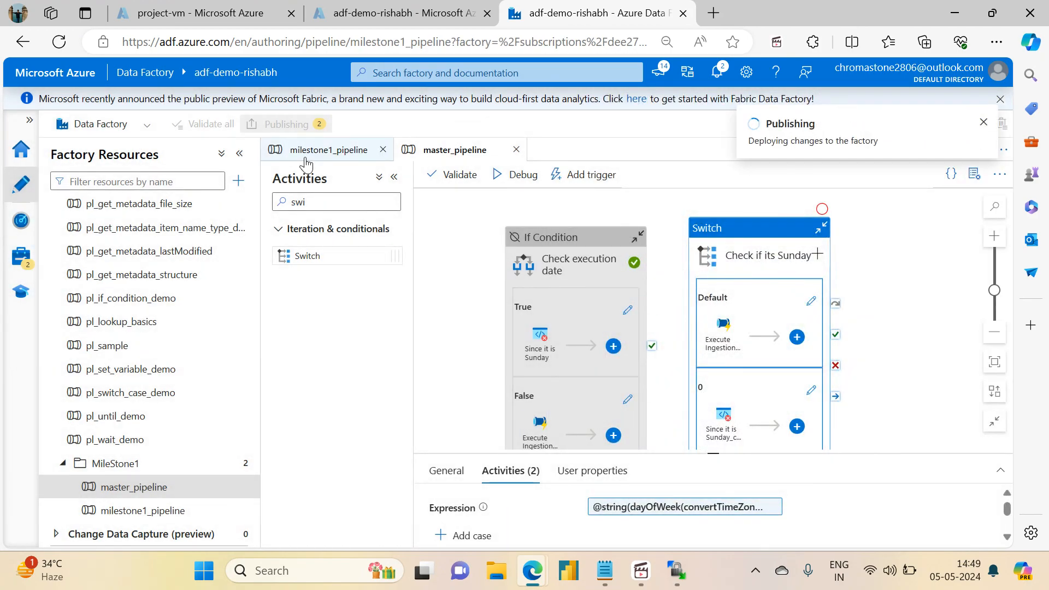
# Step: Append '- Done' to item 10, Switch Case, in the Notepad checklist
pyautogui.moveTo(576, 284); pyautogui.dragTo(729, 352)
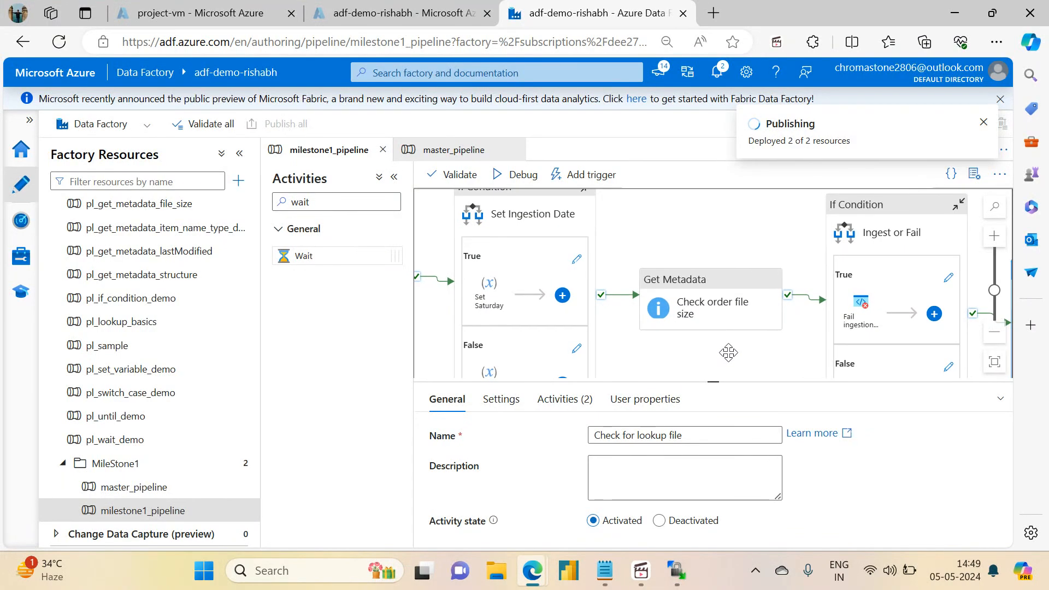
pyautogui.click(611, 581)
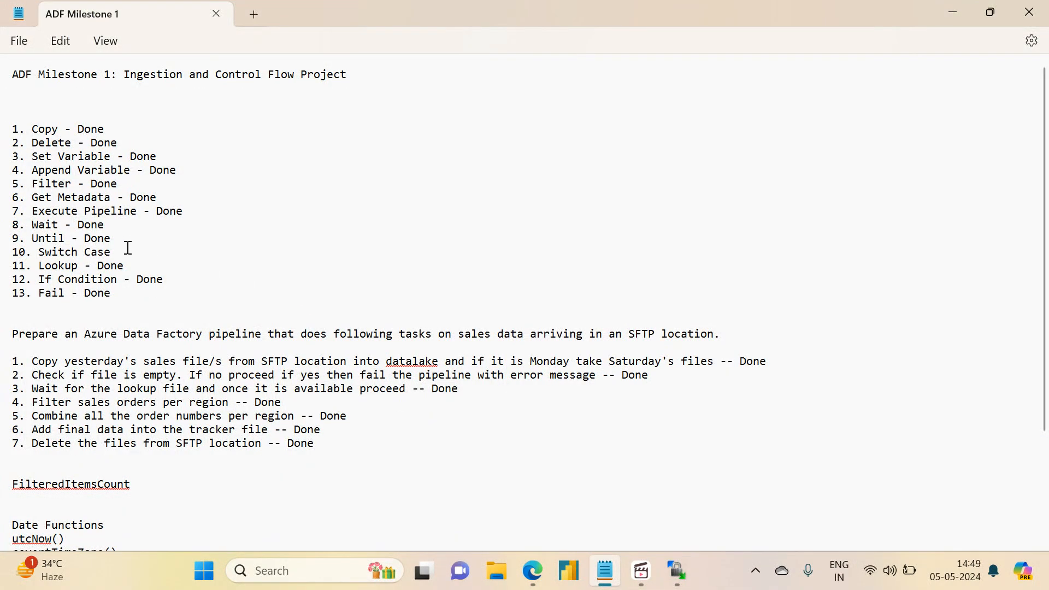
pyautogui.write('- Done')
# Step: Validate milestone1_pipeline, master_pipeline and all factory resources, closing each results panel
pyautogui.click(951, 10)
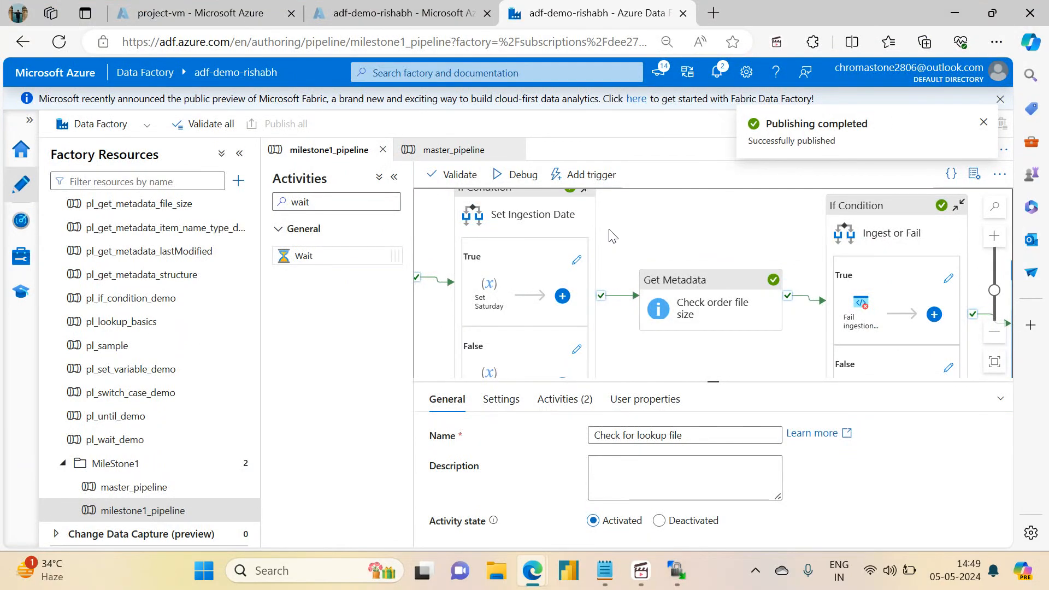
pyautogui.click(458, 175)
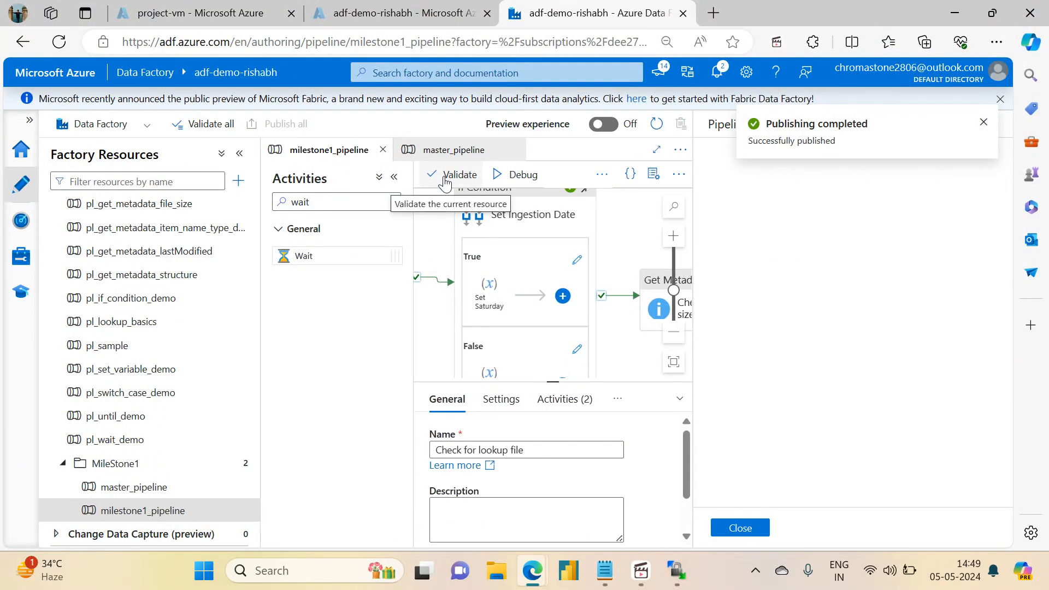
pyautogui.click(741, 528)
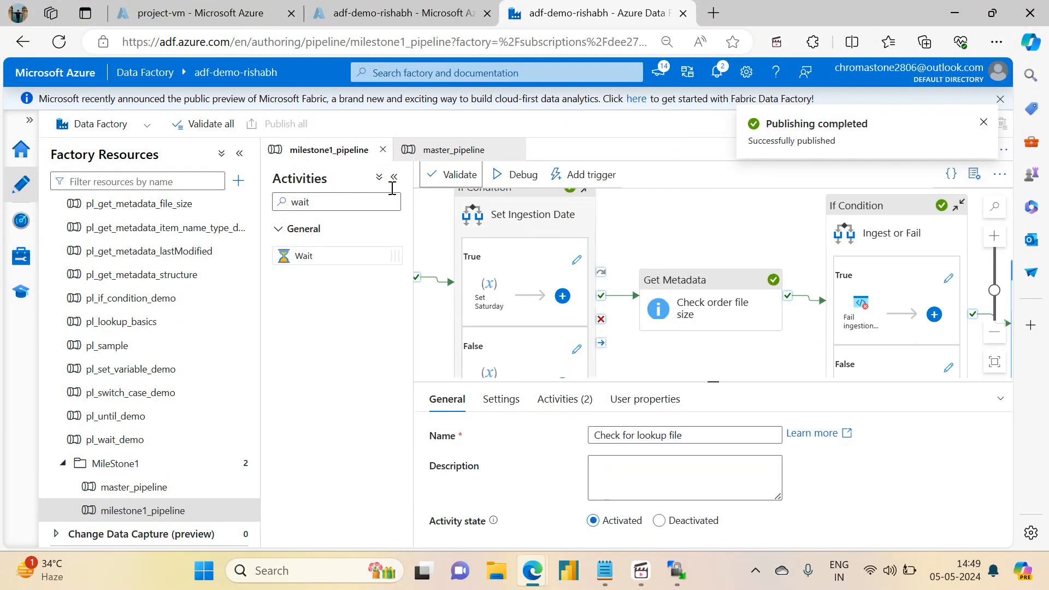
pyautogui.click(453, 150)
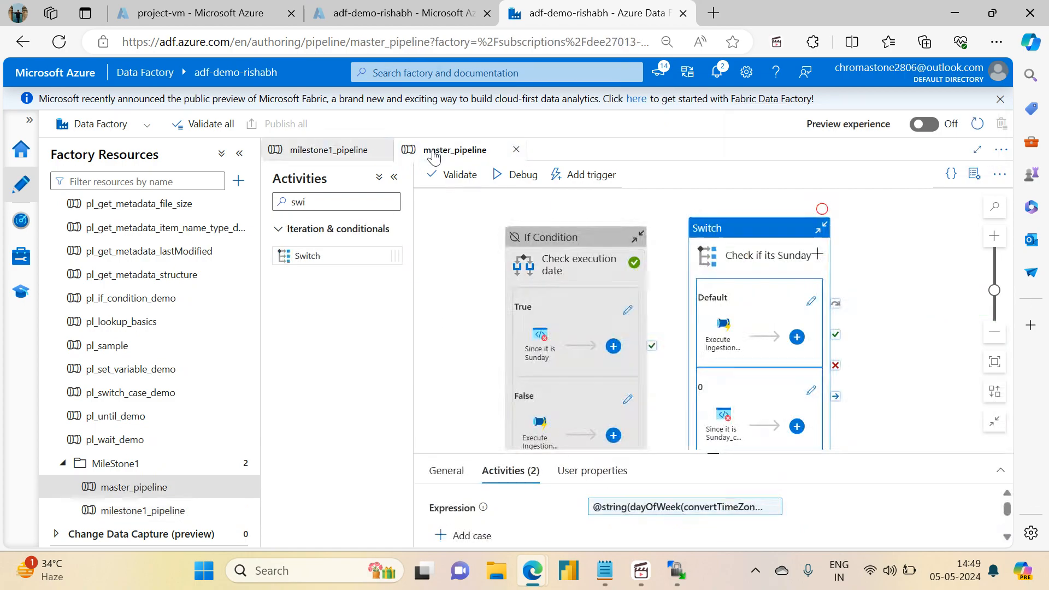
pyautogui.click(454, 175)
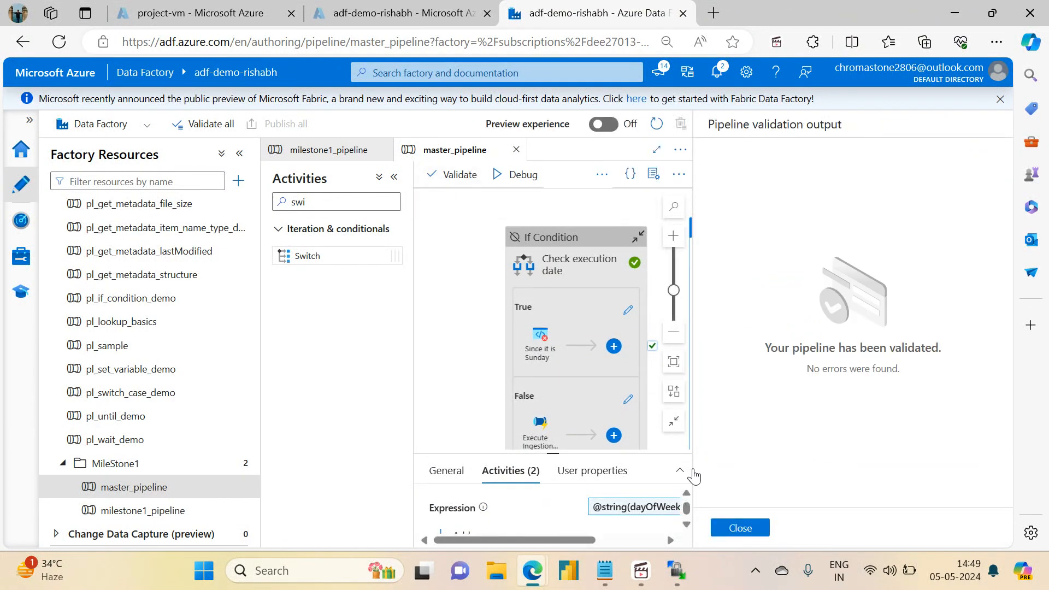
pyautogui.click(741, 528)
pyautogui.click(210, 125)
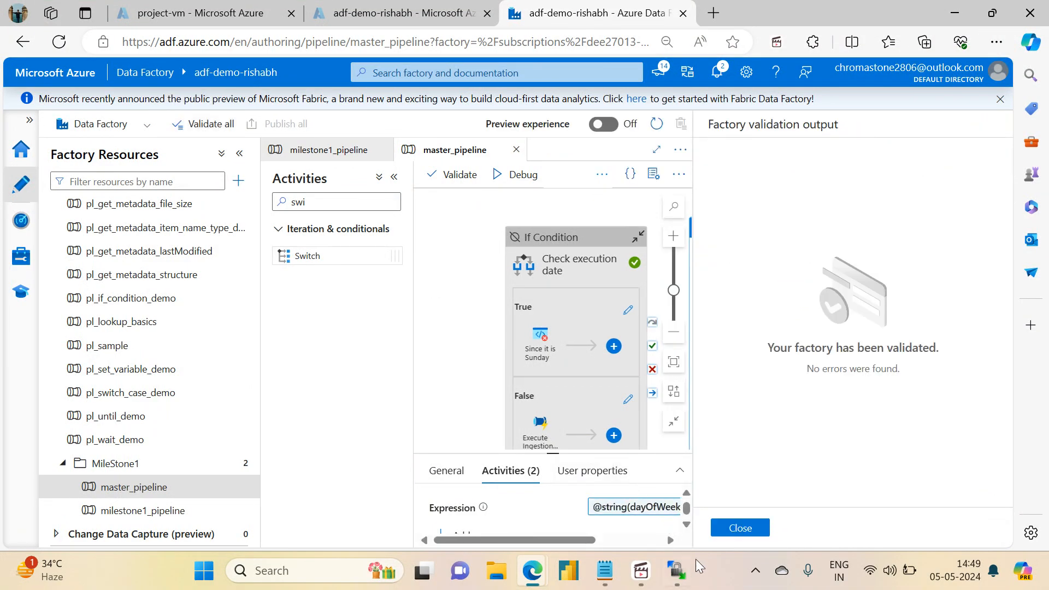
pyautogui.click(741, 528)
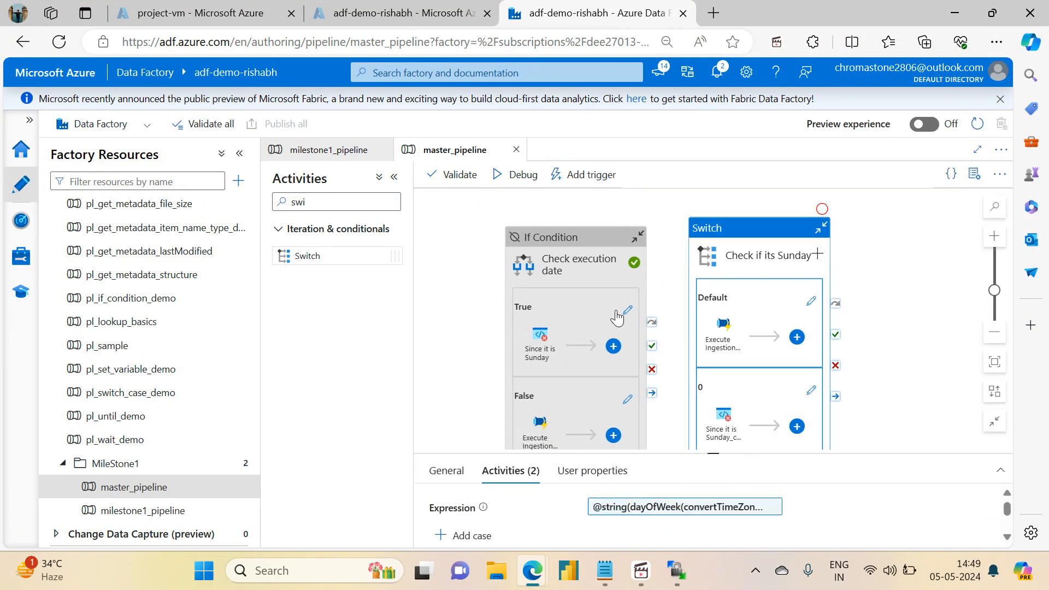
# Step: Trigger master_pipeline now and paste the VM's public IP 74.225.243.88 as hostname
pyautogui.click(565, 178)
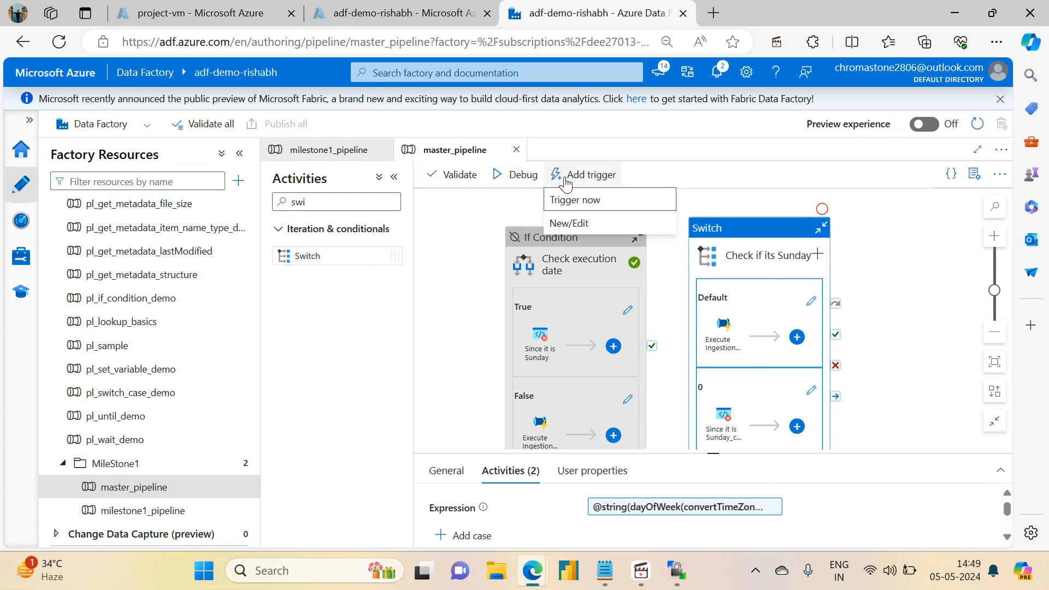
pyautogui.click(566, 199)
pyautogui.click(848, 216)
pyautogui.click(384, 6)
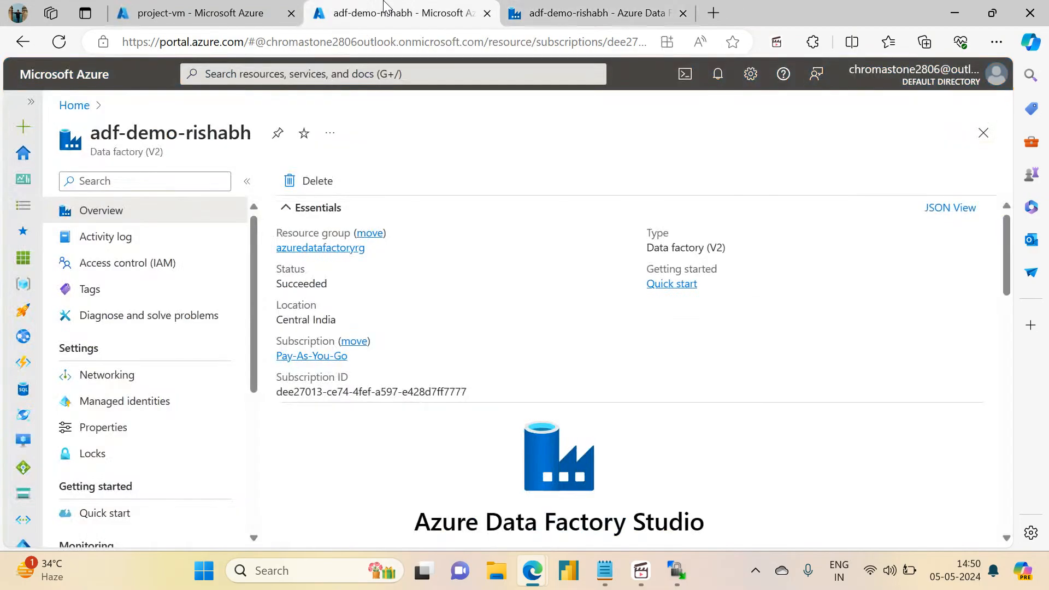
pyautogui.click(196, 13)
pyautogui.click(721, 336)
pyautogui.click(513, 7)
pyautogui.click(825, 216)
pyautogui.hotkey('ctrl', 'v')
# Step: Enter port 22, the SFTP username, the filepath, container sink and adls_filepath variable_output
pyautogui.click(822, 236)
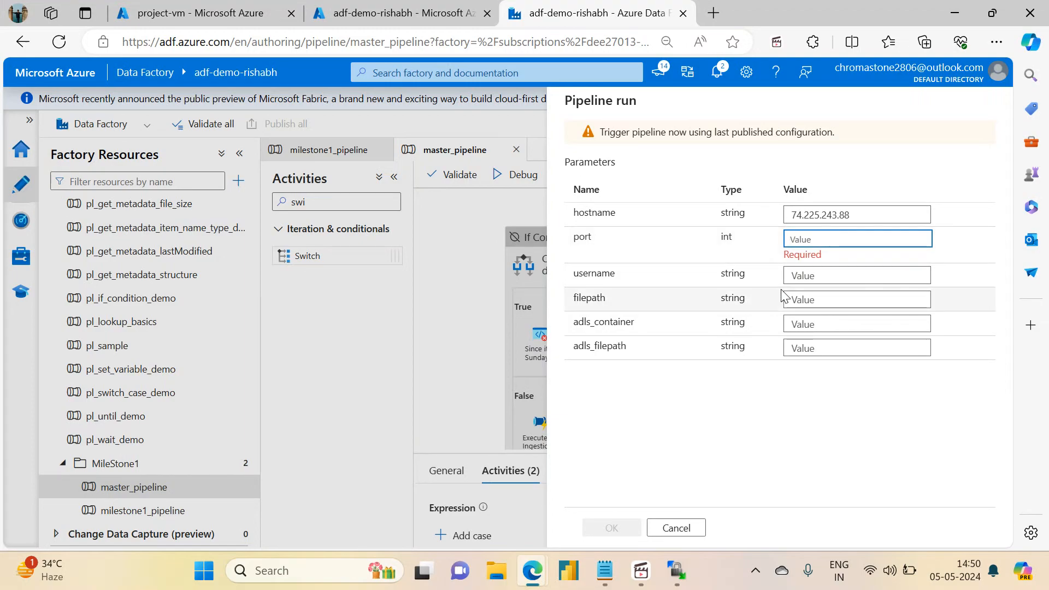
pyautogui.write('22')
pyautogui.press('Tab')
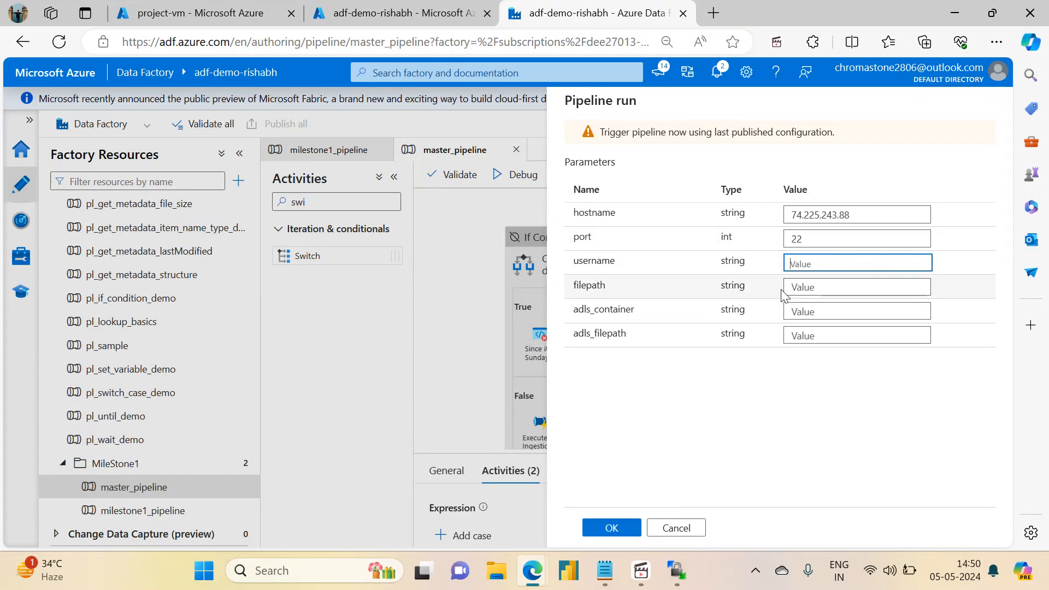
pyautogui.write('projec')
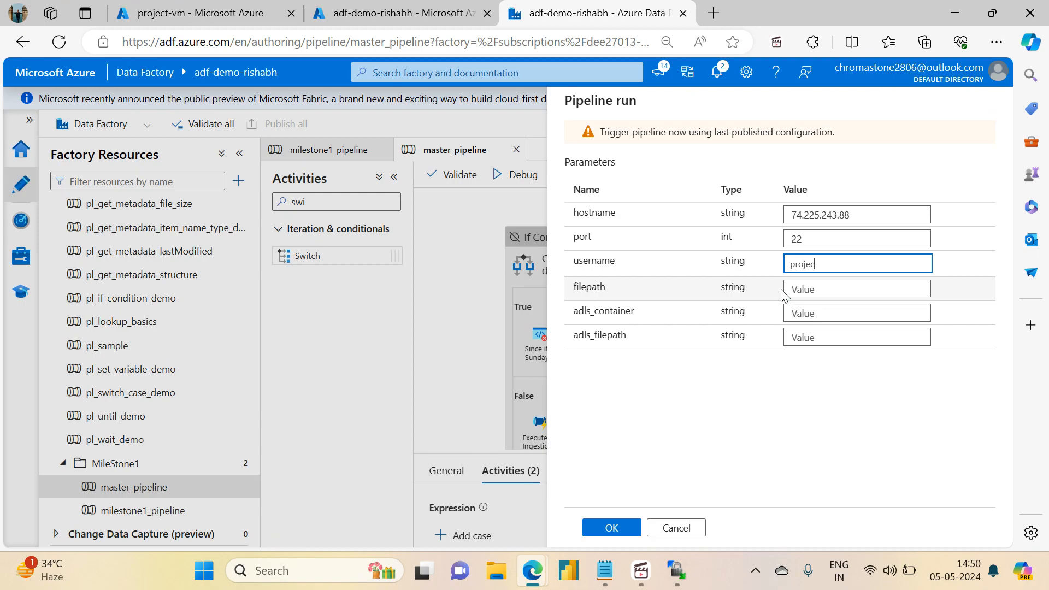
pyautogui.write('tadmin')
pyautogui.click(831, 289)
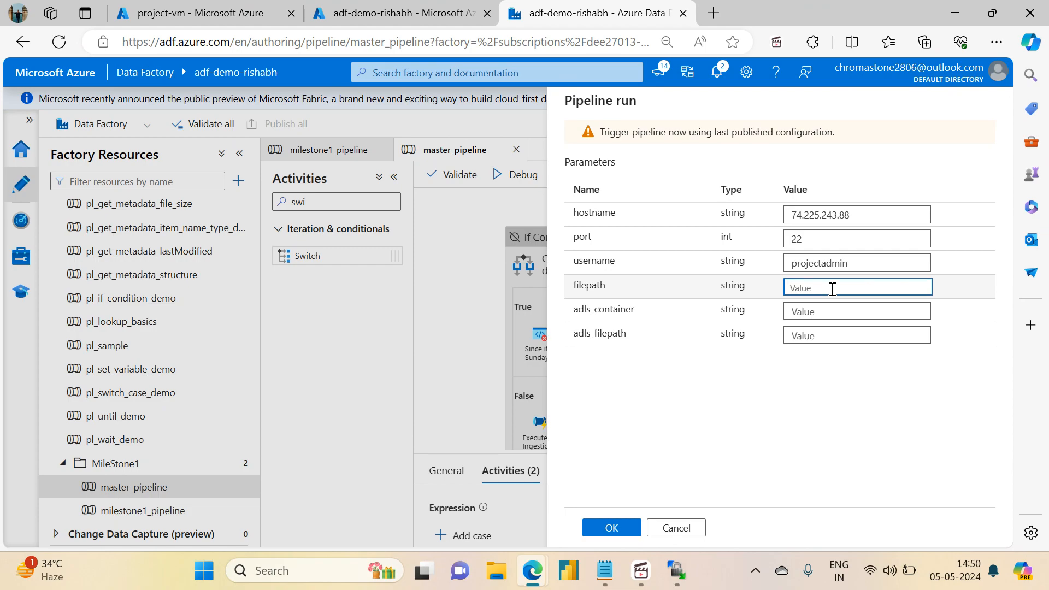
pyautogui.write('/home/projectadmin')
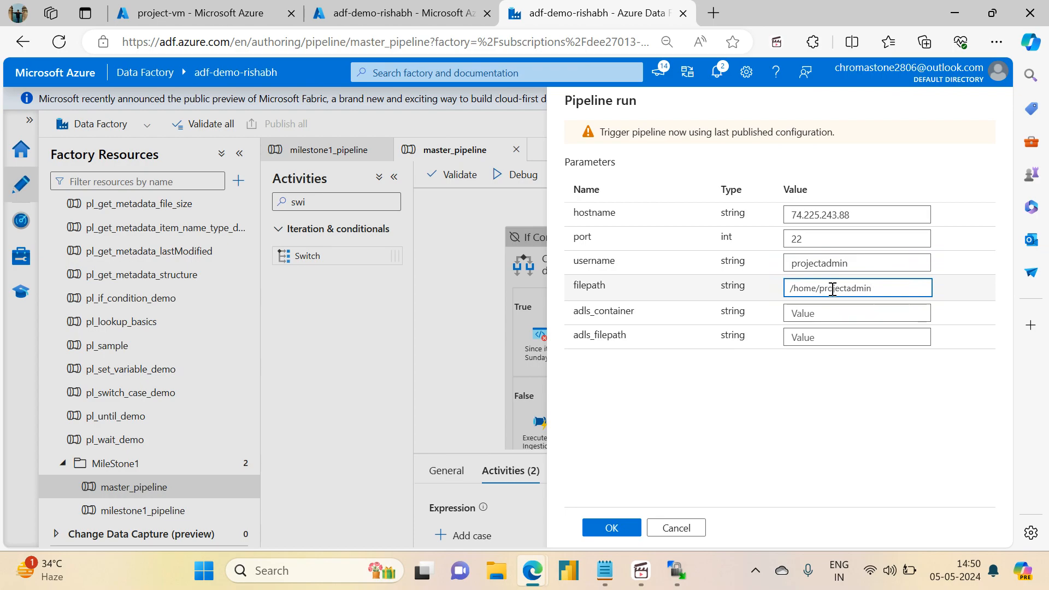
pyautogui.click(821, 313)
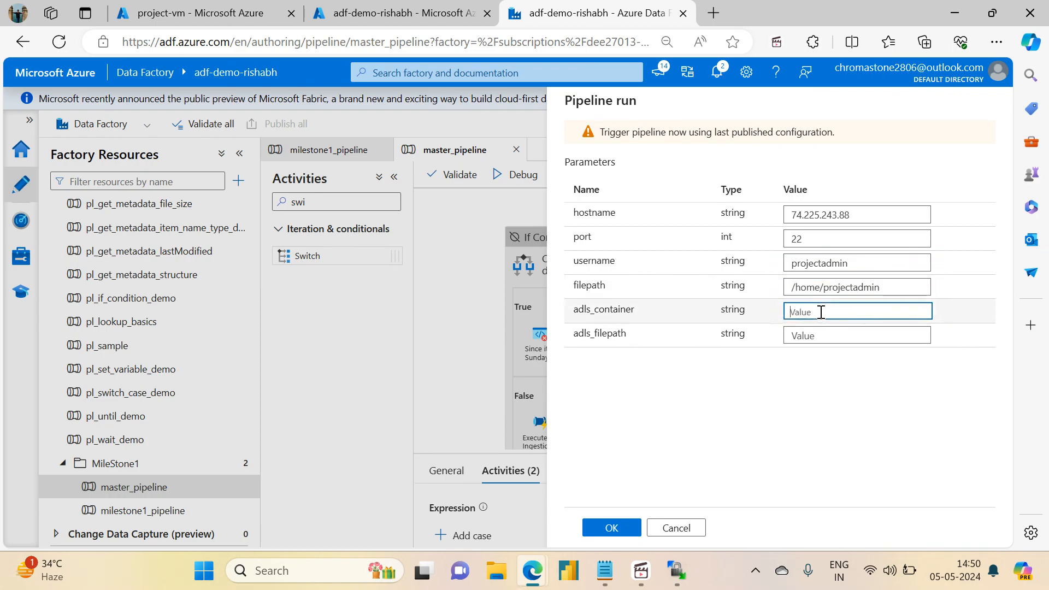
pyautogui.write('sink')
pyautogui.press('Tab')
pyautogui.write('v')
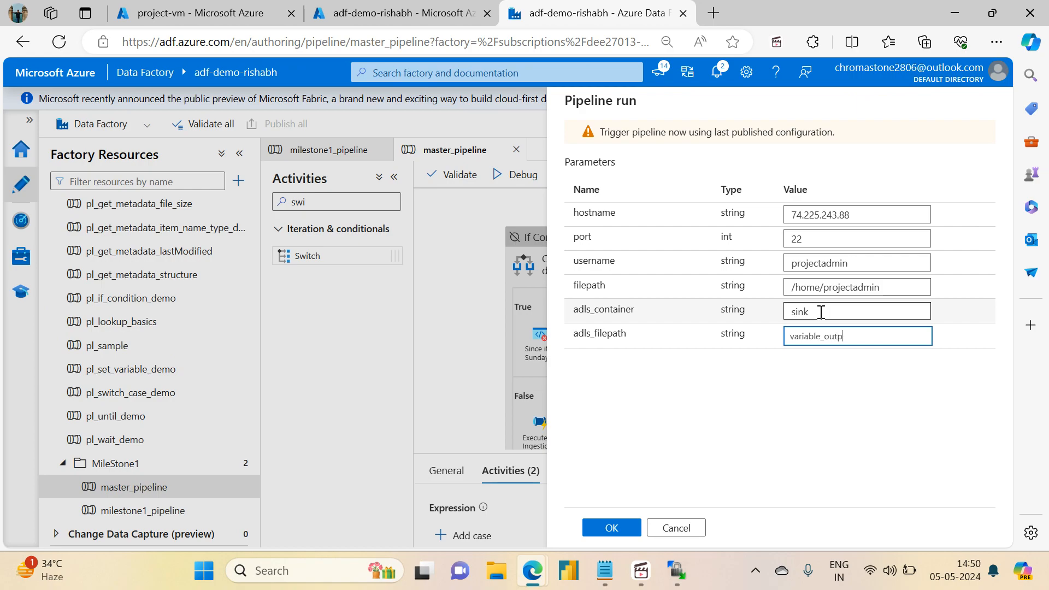
pyautogui.write('ariable_output')
# Step: Start the master_pipeline run, review its parameters, then check recent pipeline runs
pyautogui.click(610, 528)
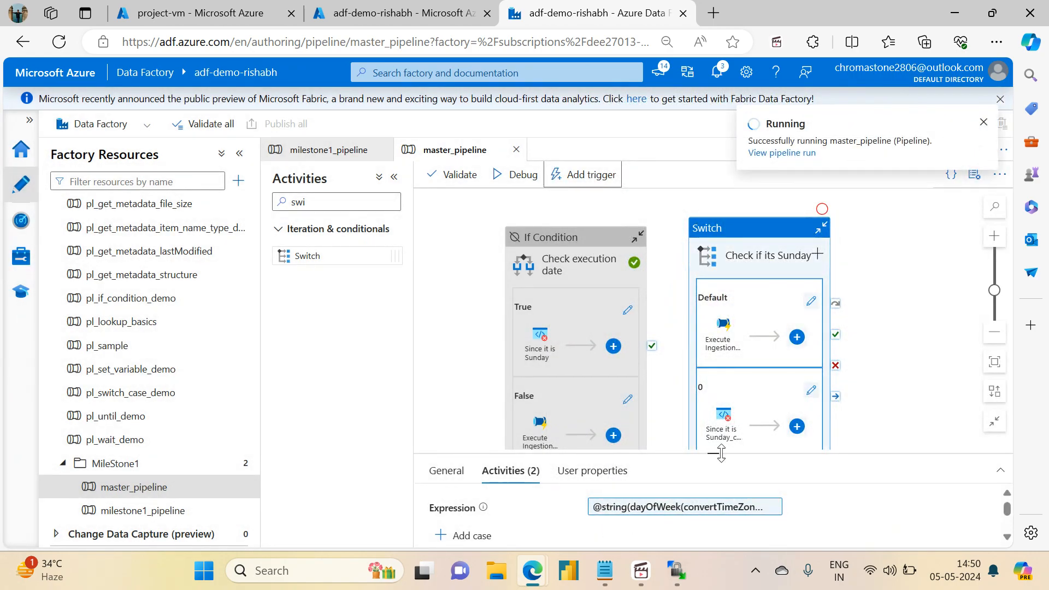
pyautogui.moveTo(720, 453); pyautogui.dragTo(721, 344)
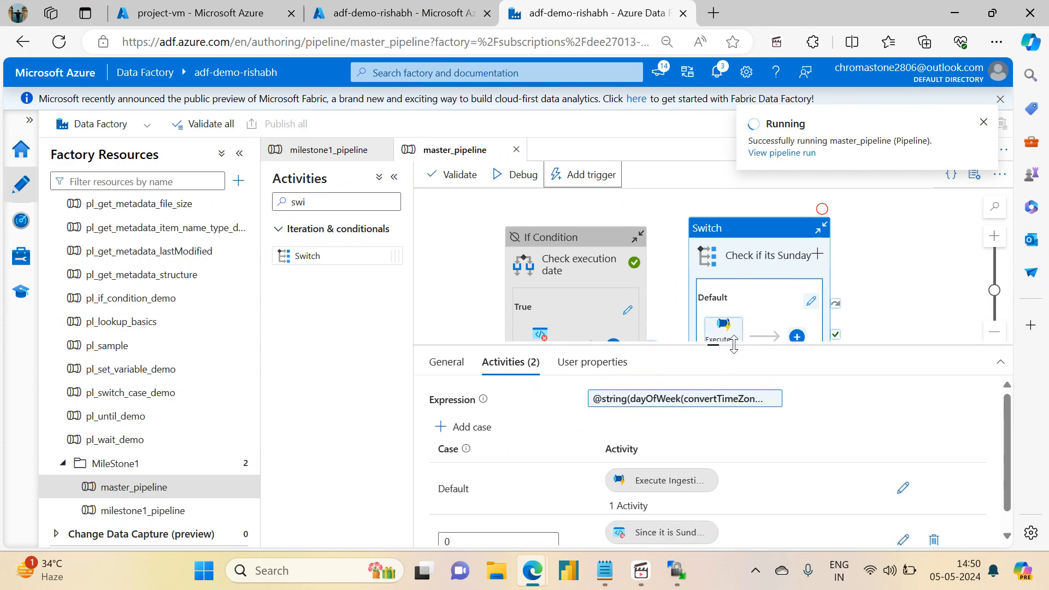
pyautogui.click(924, 273)
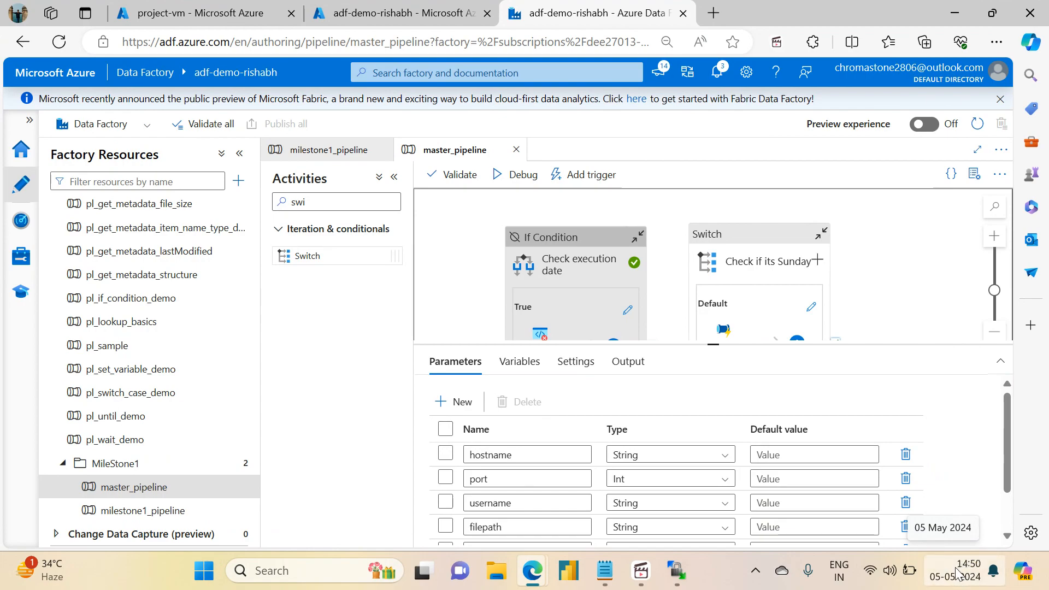
pyautogui.moveTo(881, 290); pyautogui.dragTo(841, 202)
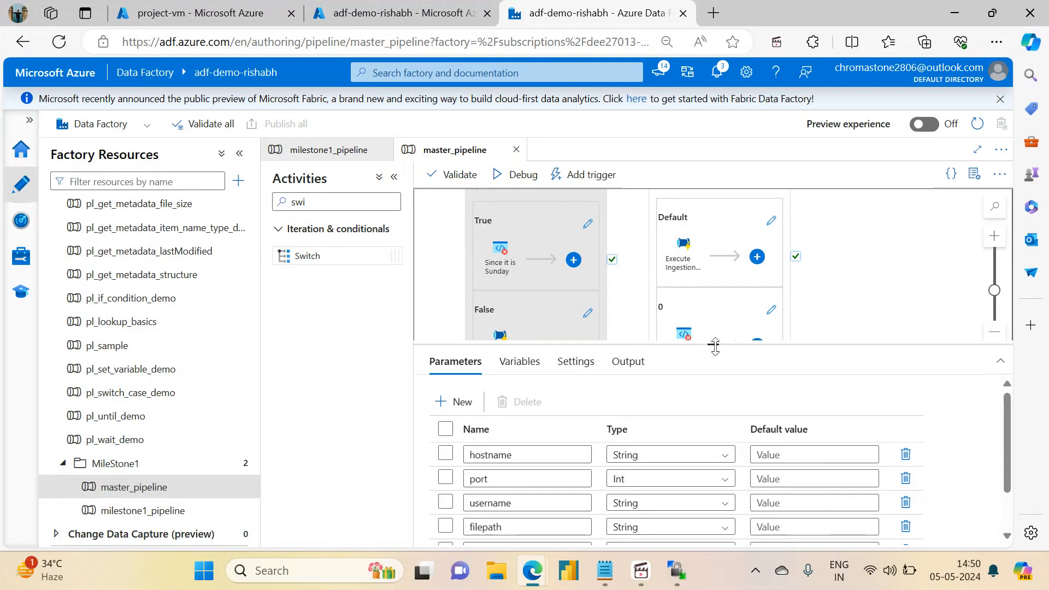
pyautogui.moveTo(713, 346); pyautogui.dragTo(733, 399)
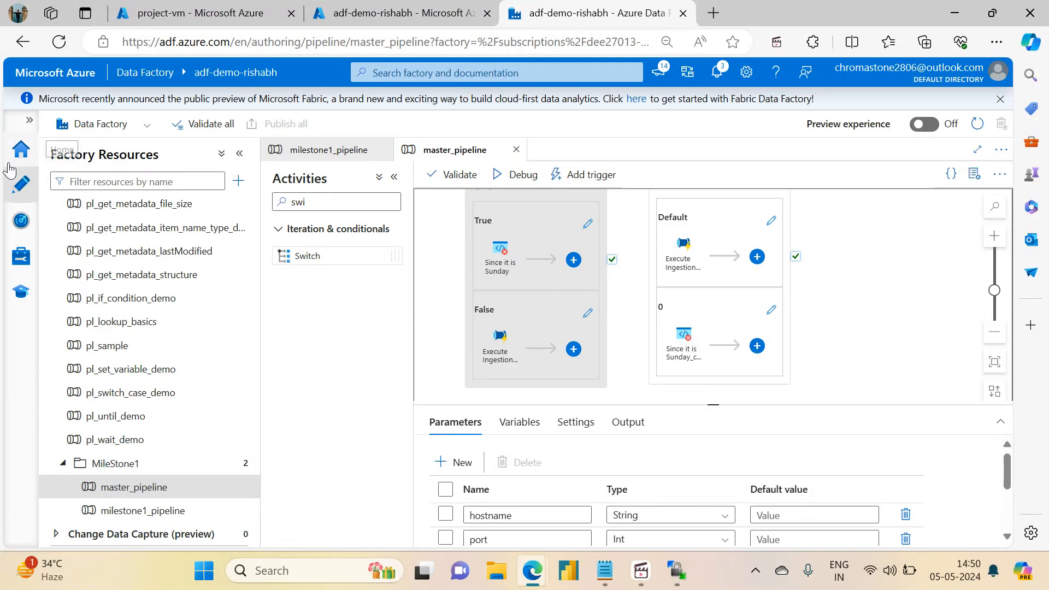
pyautogui.click(21, 220)
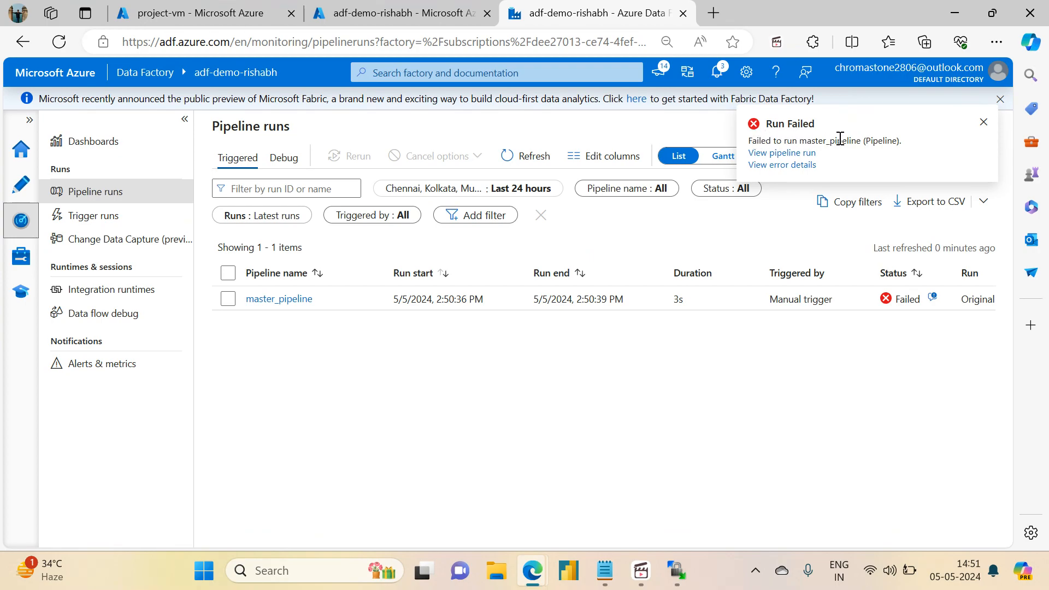
pyautogui.click(19, 189)
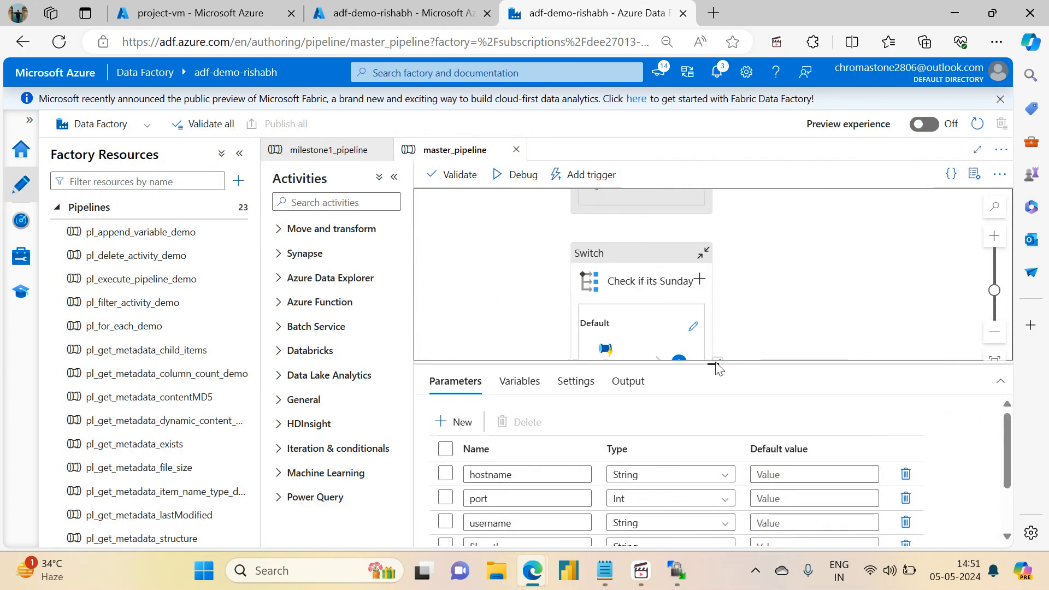
pyautogui.moveTo(712, 366); pyautogui.dragTo(722, 497)
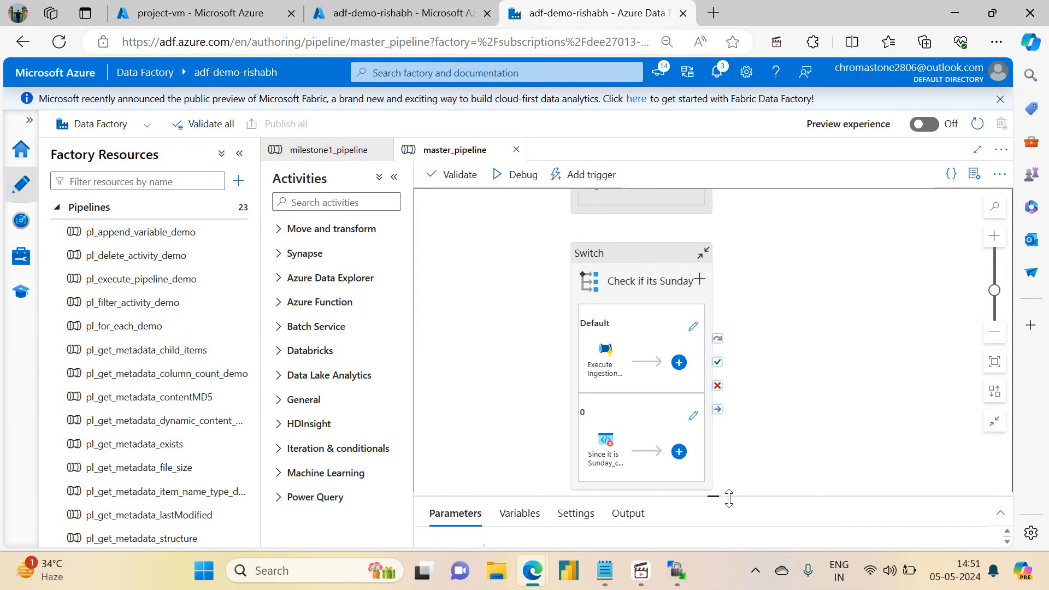
pyautogui.moveTo(782, 342); pyautogui.dragTo(784, 581)
# Step: Pan across milestone1_pipeline's activities and open the Check for lookup file Until activity
pyautogui.click(326, 151)
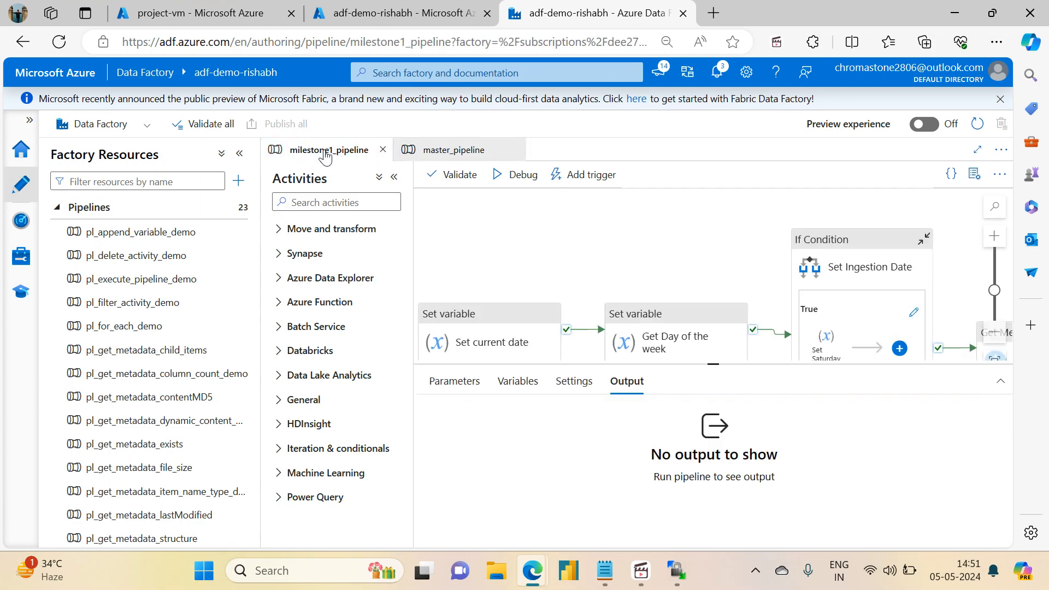
pyautogui.moveTo(582, 234); pyautogui.dragTo(668, 168)
pyautogui.moveTo(792, 348); pyautogui.dragTo(540, 281)
pyautogui.moveTo(855, 290); pyautogui.dragTo(498, 298)
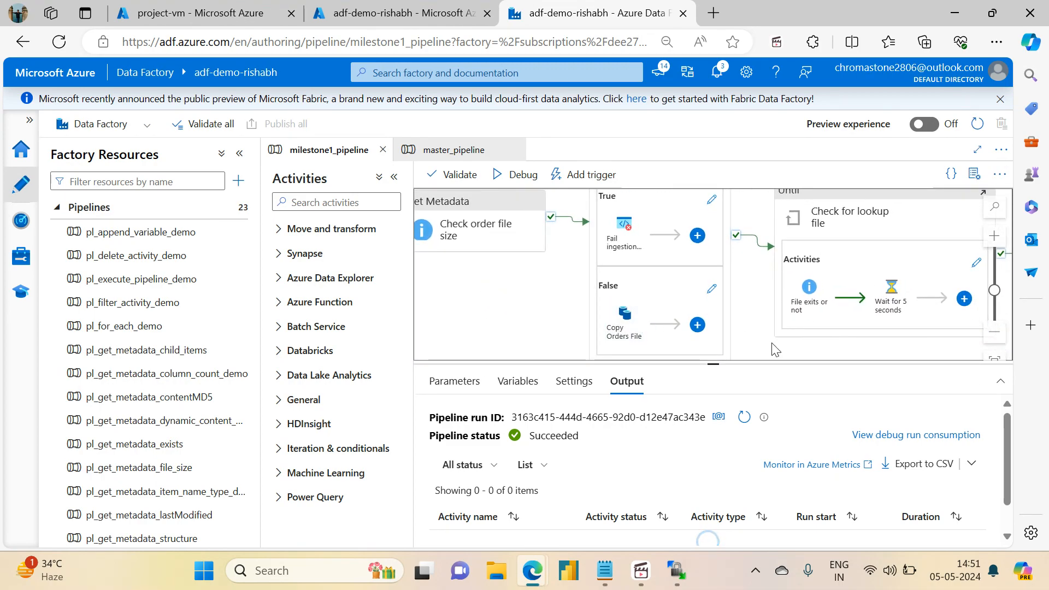
pyautogui.hscroll(4, 775, 350)
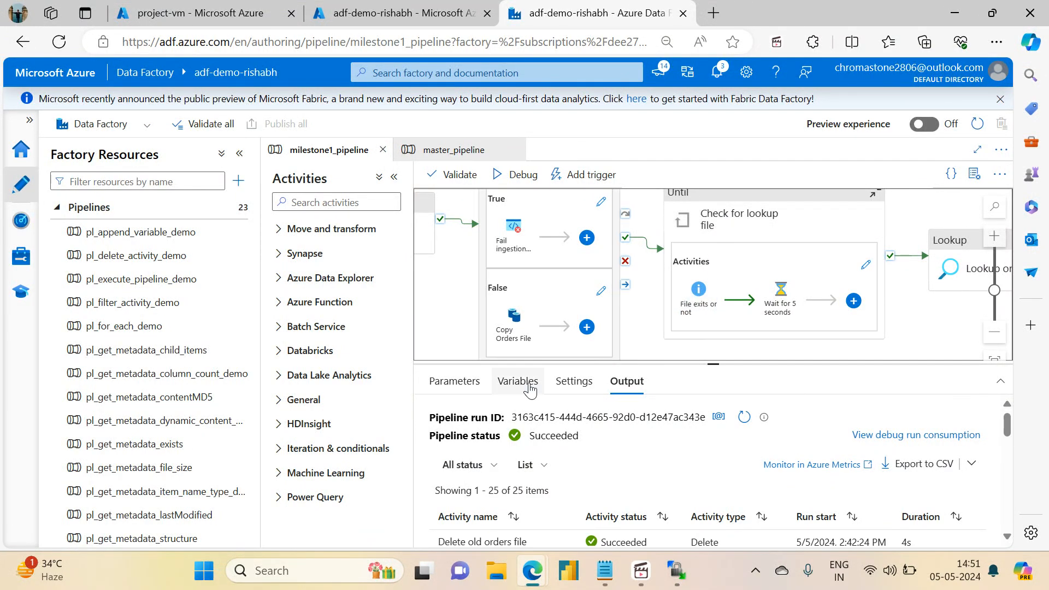
pyautogui.click(759, 208)
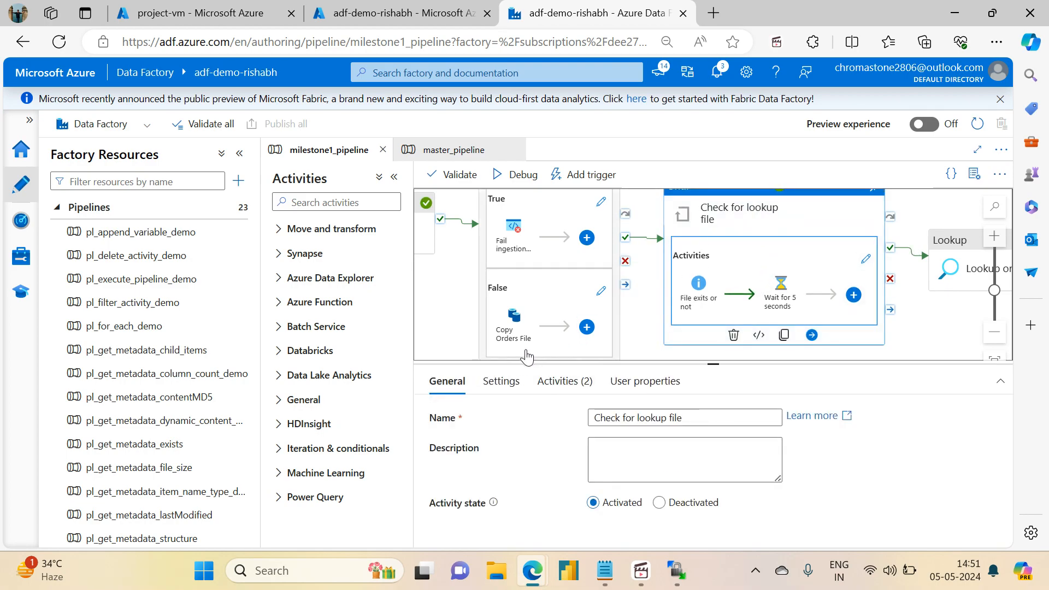
# Step: Inspect the Check for lookup file loop's expression and timeout settings
pyautogui.moveTo(714, 362); pyautogui.dragTo(719, 232)
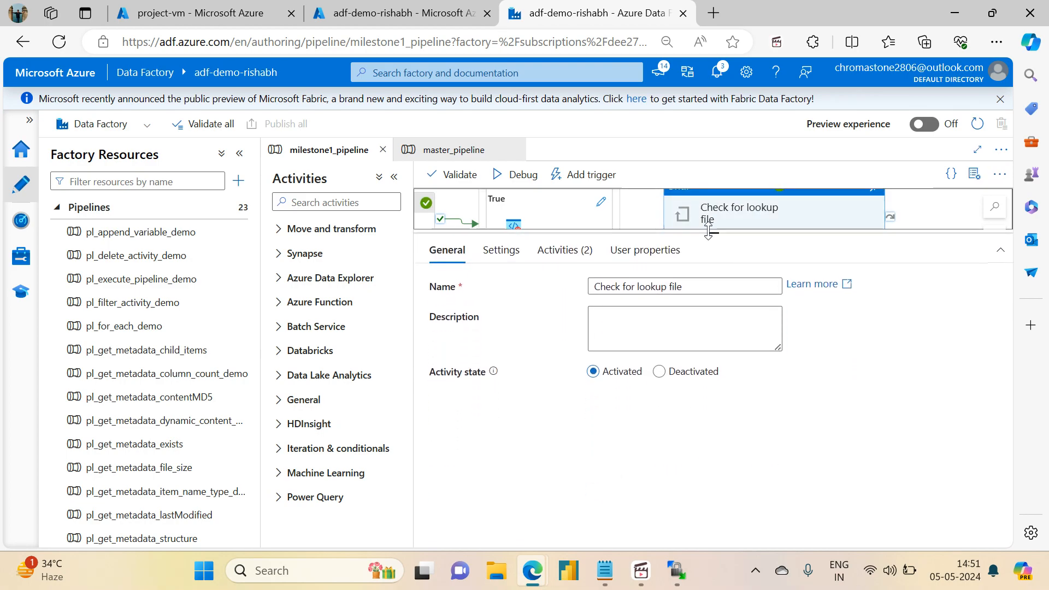
pyautogui.click(501, 251)
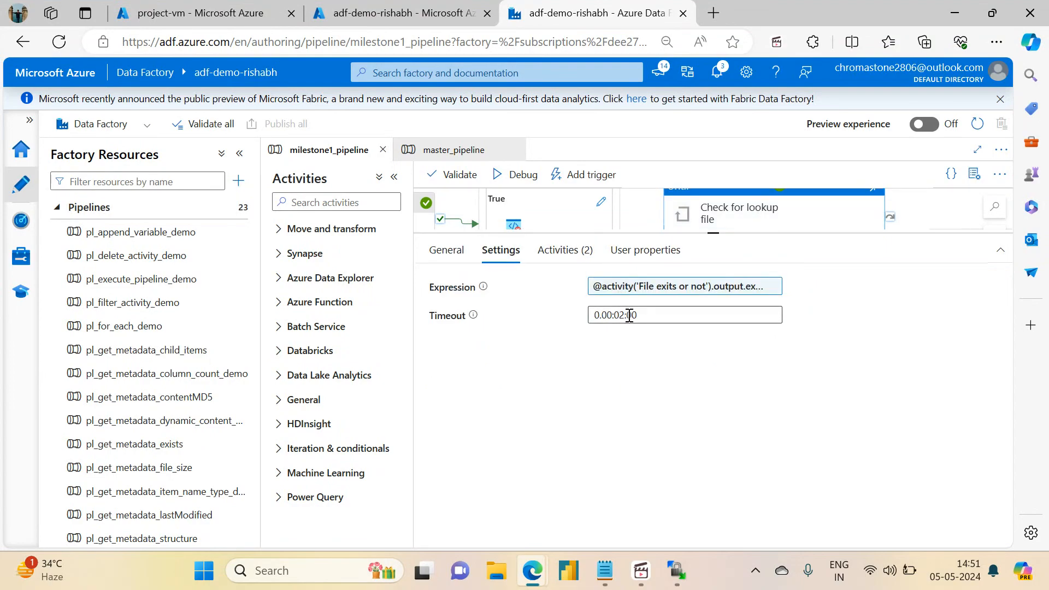
pyautogui.moveTo(711, 234); pyautogui.dragTo(714, 443)
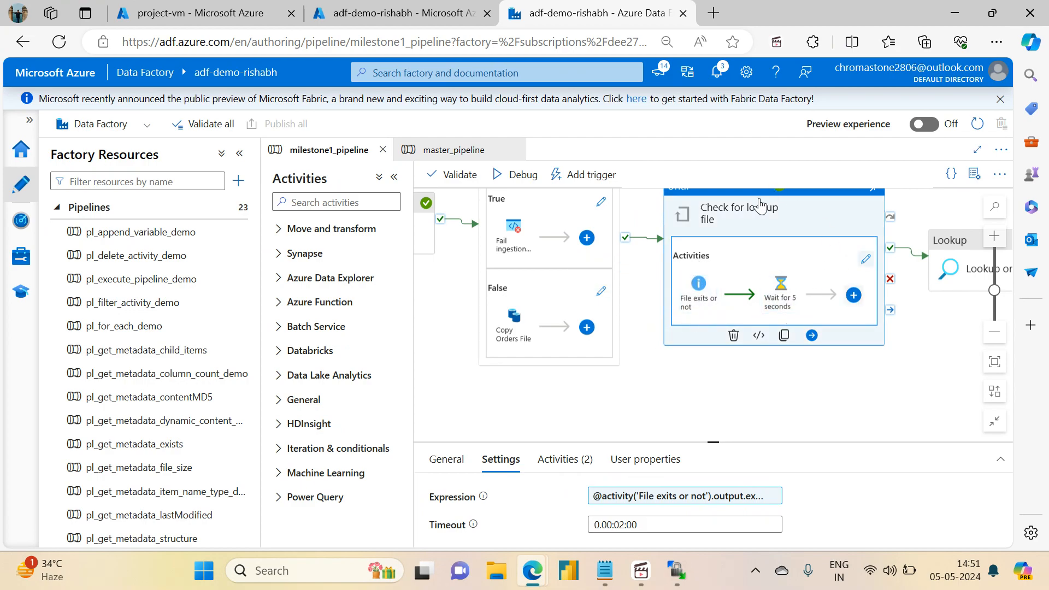
# Step: Pan through the Lookup, Filter, Copy data, ForEach and Delete old orders file activities
pyautogui.moveTo(795, 422); pyautogui.dragTo(569, 433)
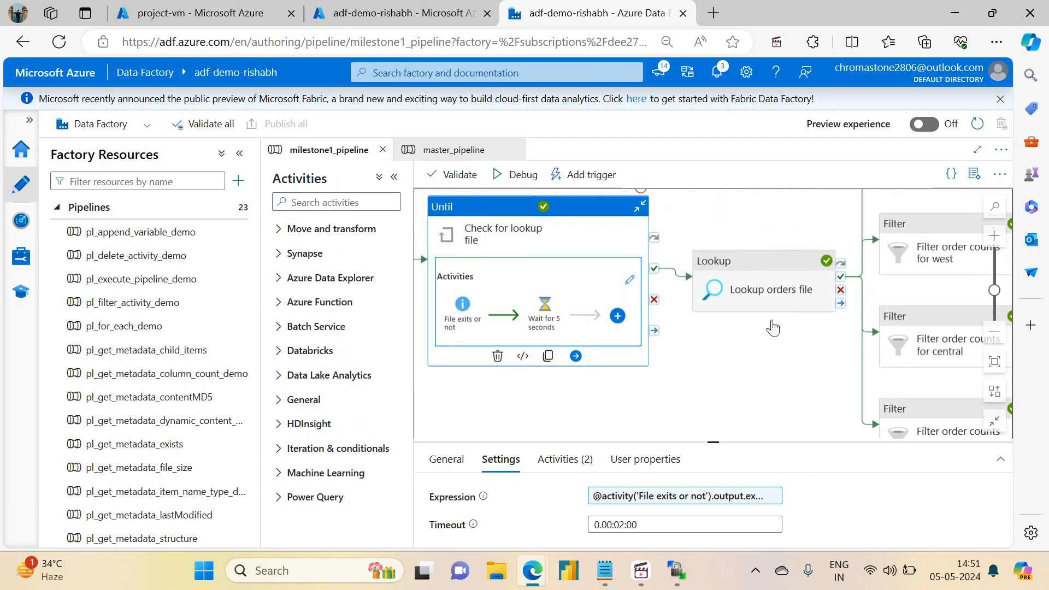
pyautogui.moveTo(768, 324); pyautogui.dragTo(535, 437)
pyautogui.moveTo(562, 478); pyautogui.dragTo(513, 407)
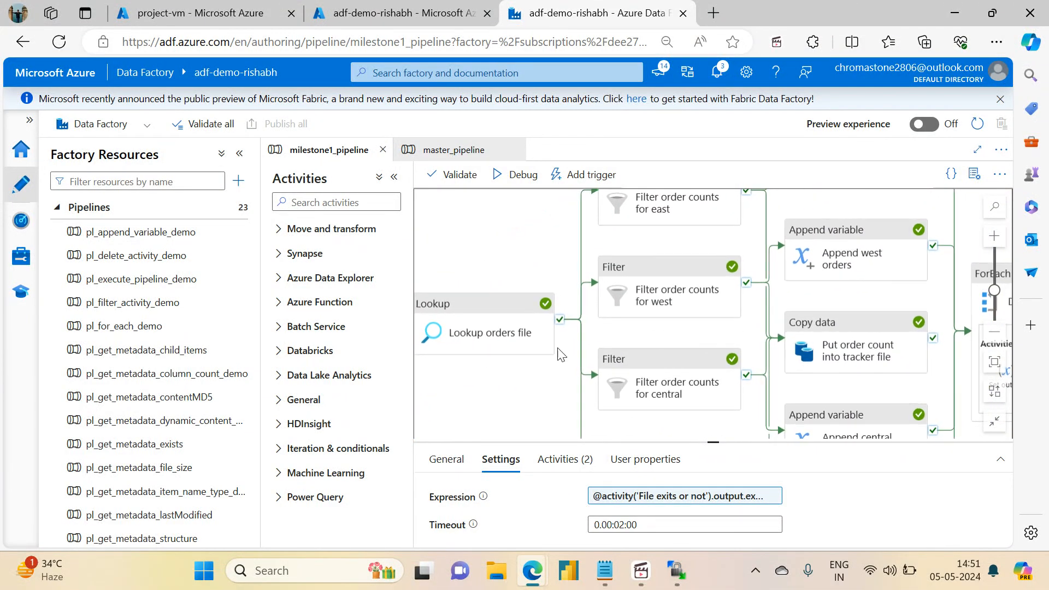
pyautogui.moveTo(810, 390); pyautogui.dragTo(710, 392)
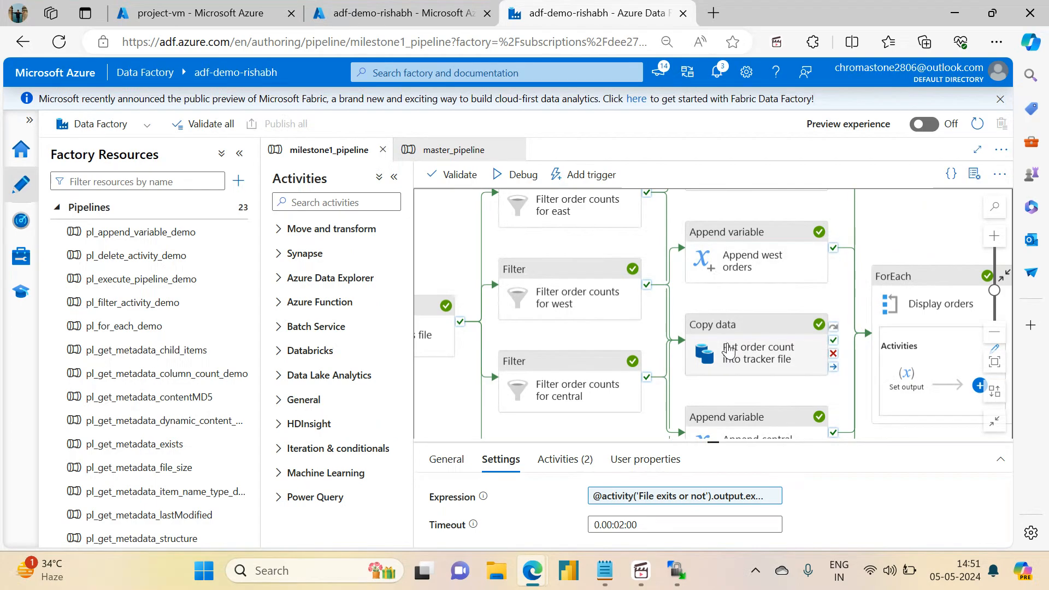
pyautogui.moveTo(773, 392); pyautogui.dragTo(637, 372)
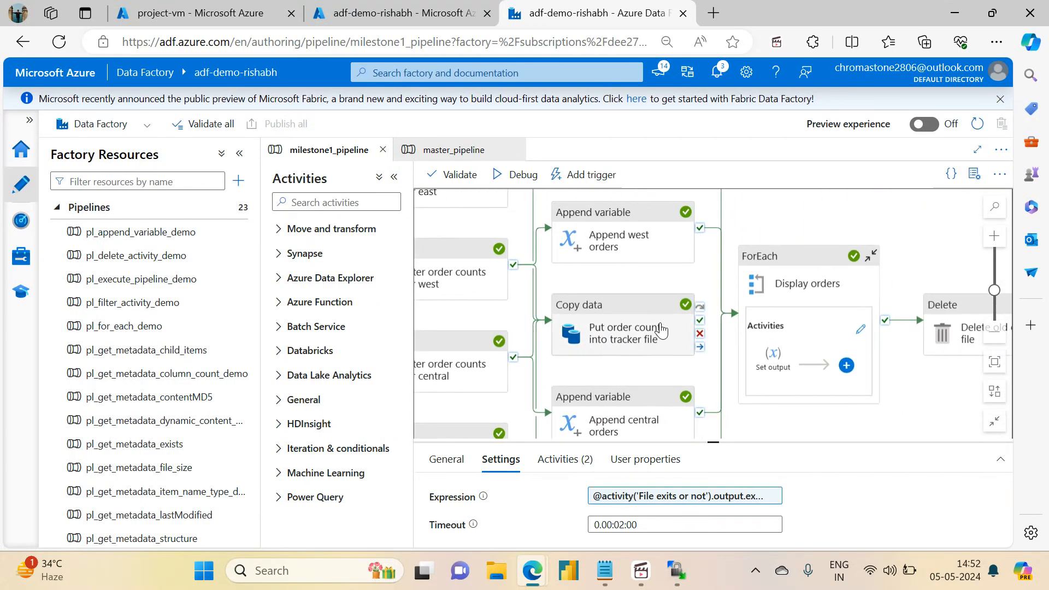
pyautogui.moveTo(857, 420); pyautogui.dragTo(631, 391)
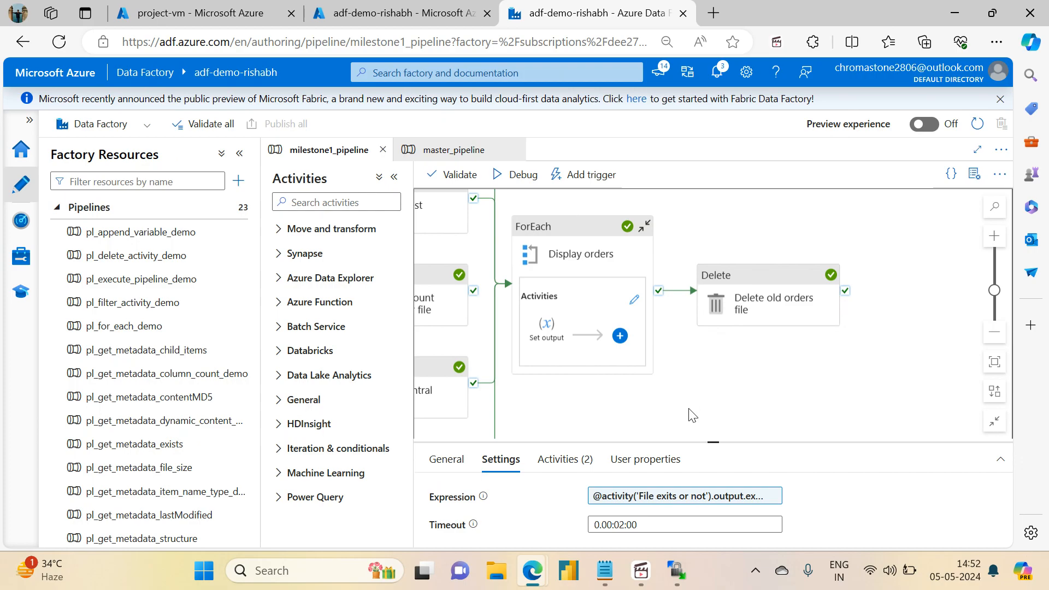
# Step: Go over the sales-data pipeline task list in Notepad, then return to Data Factory
pyautogui.click(607, 568)
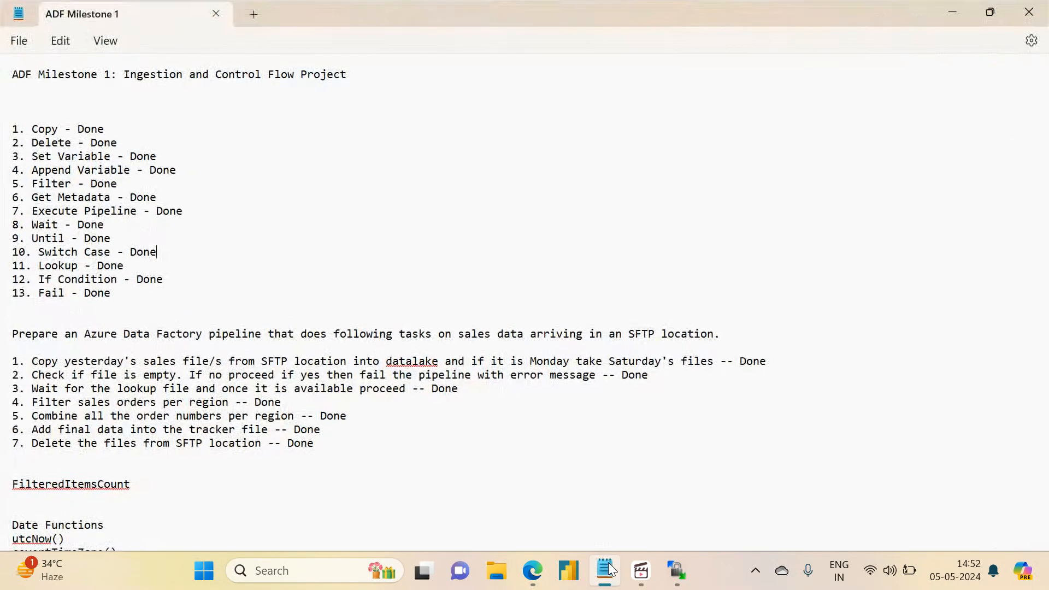
pyautogui.moveTo(353, 445); pyautogui.dragTo(16, 331)
pyautogui.click(680, 574)
pyautogui.click(607, 574)
pyautogui.moveTo(633, 585)
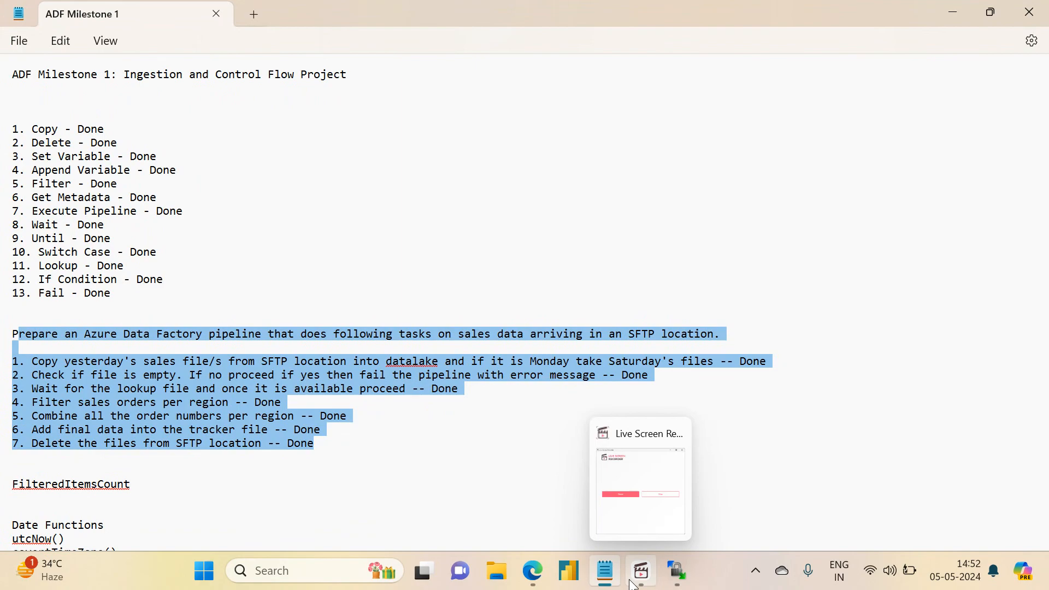
pyautogui.moveTo(533, 574)
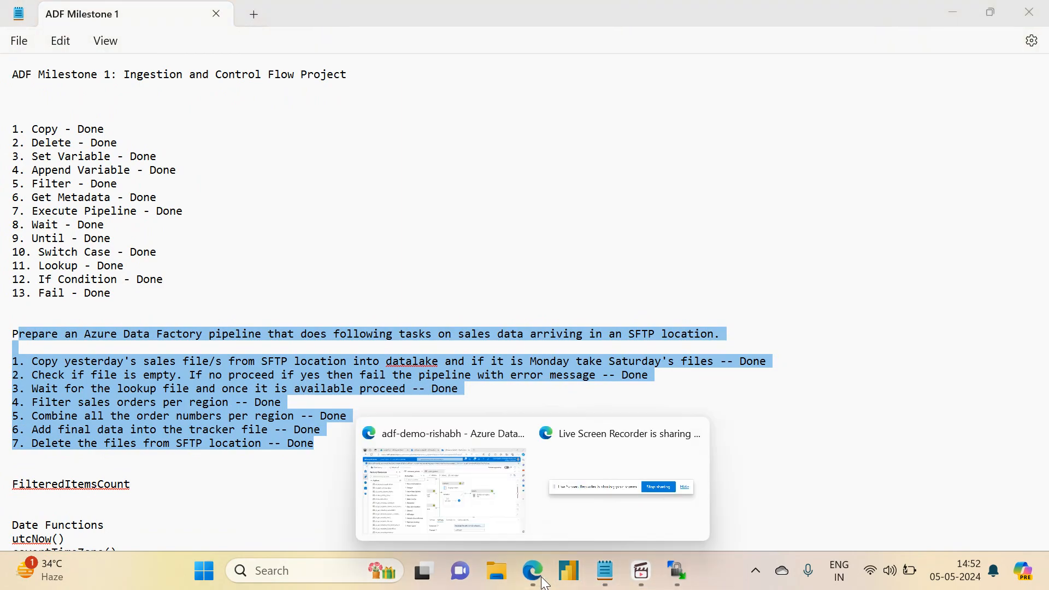
pyautogui.click(477, 506)
# Step: Pan milestone1_pipeline back past Copy data, Filters and Lookup to the Until loop, then go to project-vm
pyautogui.moveTo(585, 394); pyautogui.dragTo(809, 378)
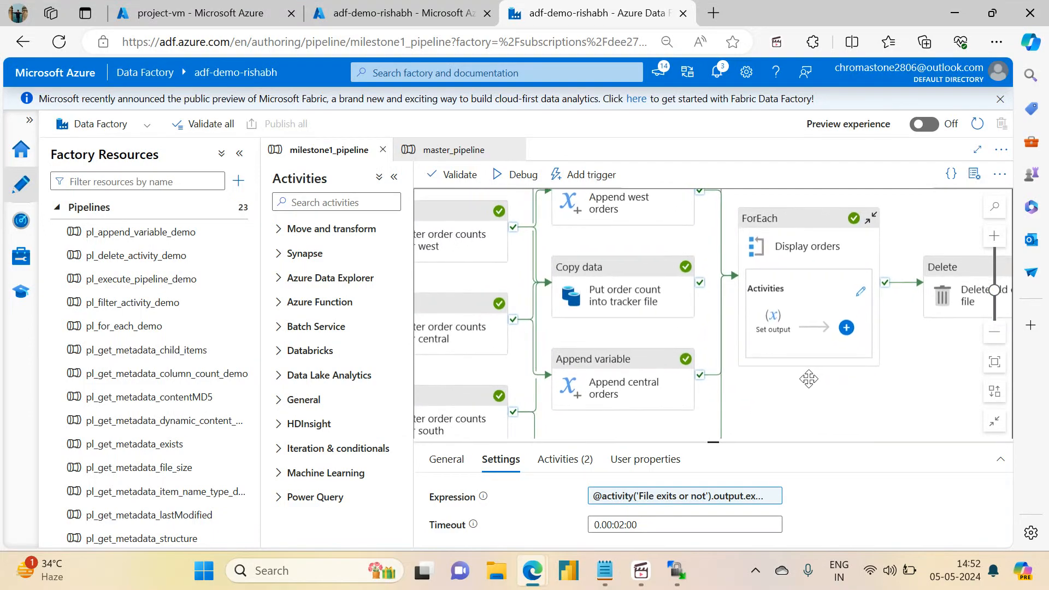
pyautogui.moveTo(470, 286); pyautogui.dragTo(634, 275)
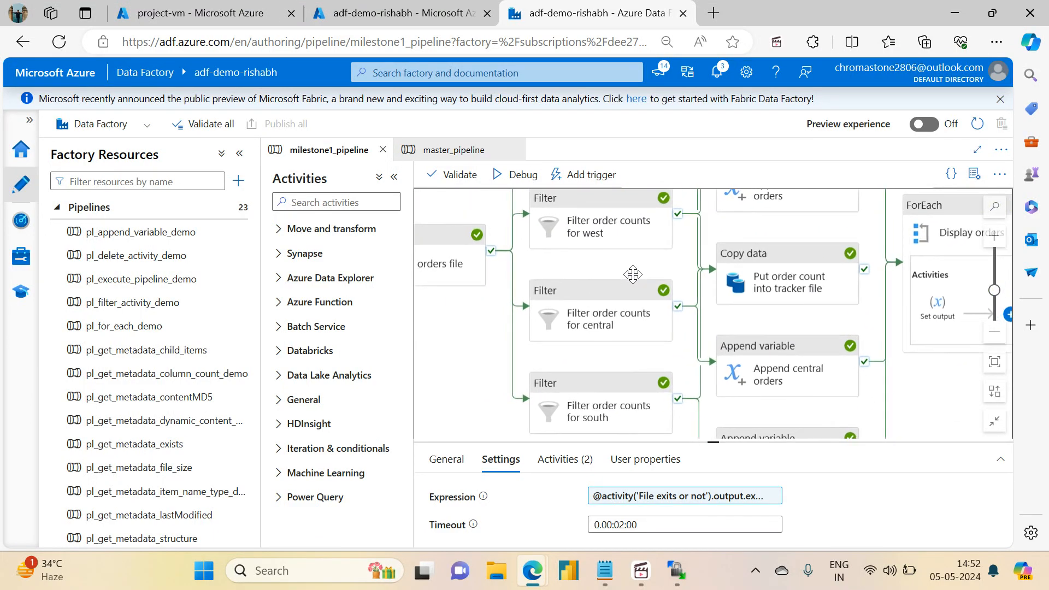
pyautogui.moveTo(449, 342); pyautogui.dragTo(522, 377)
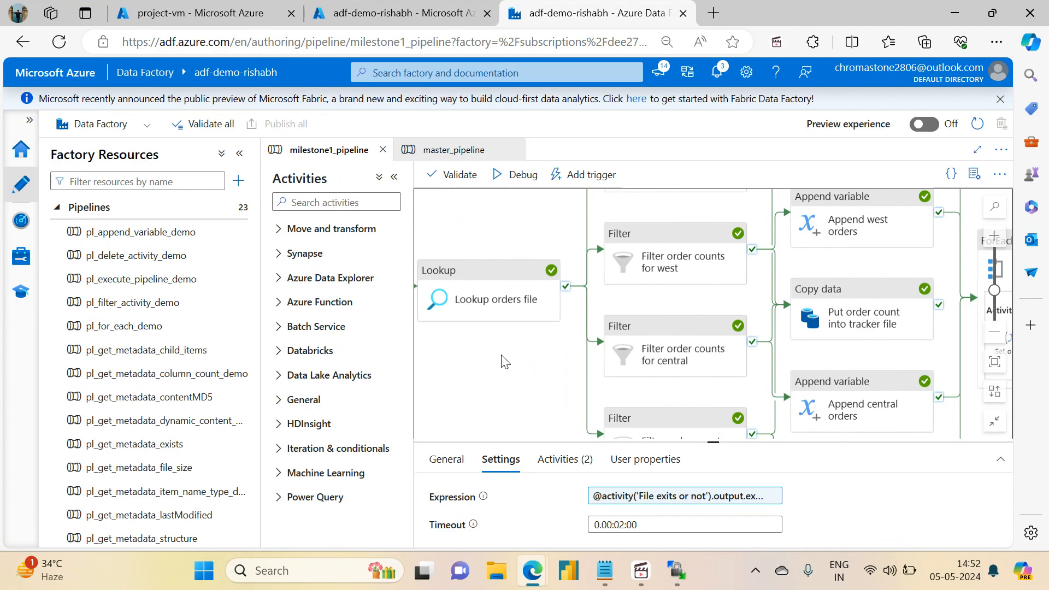
pyautogui.moveTo(508, 355); pyautogui.dragTo(731, 347)
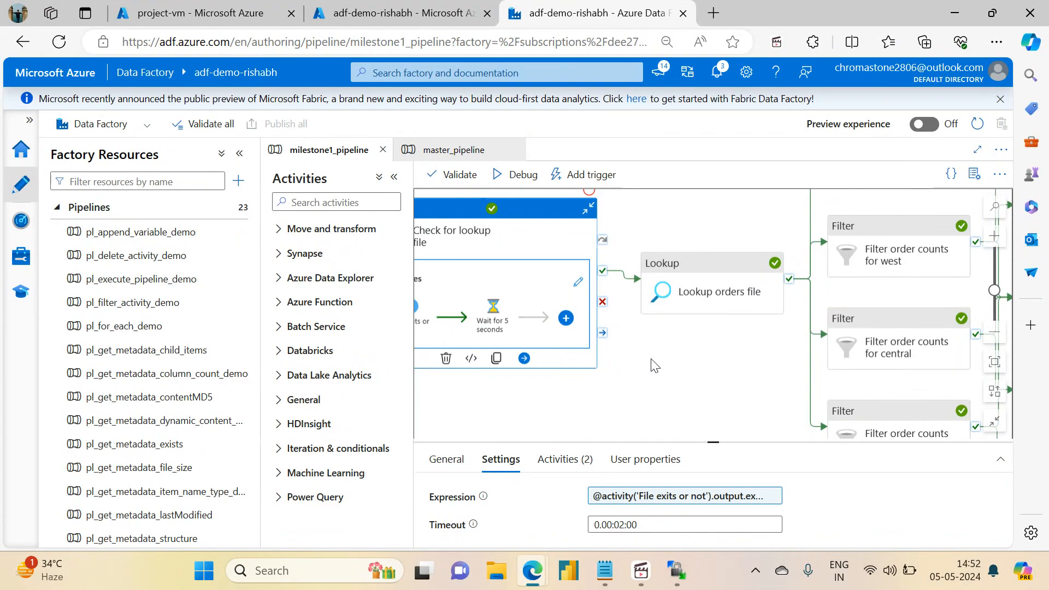
pyautogui.click(164, 13)
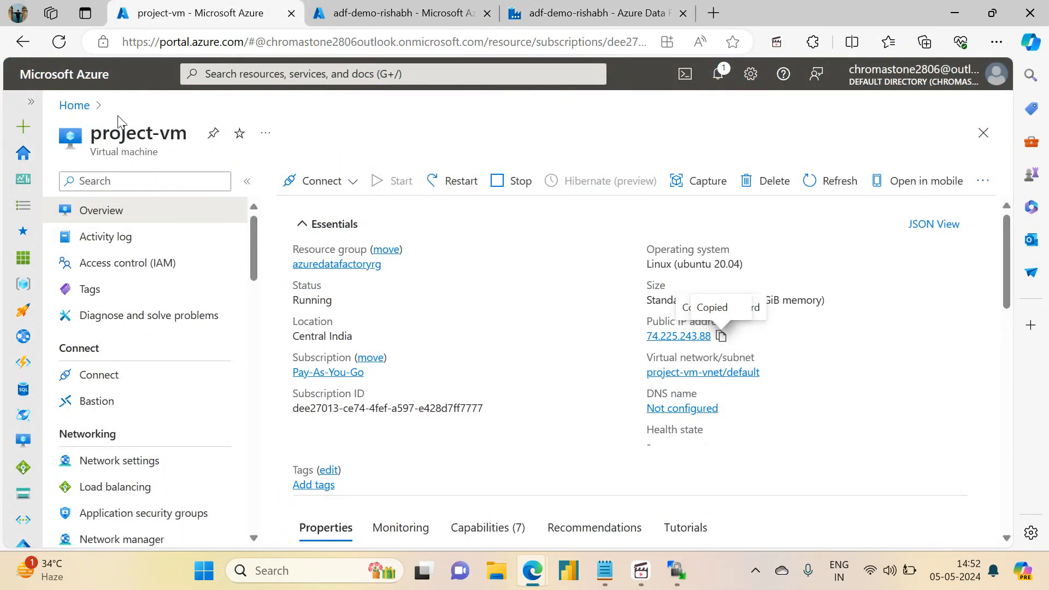
# Step: Look over the project-vm overview, then return to the adf-demo-rishabh Data Factory pipeline
pyautogui.doubleClick(107, 135)
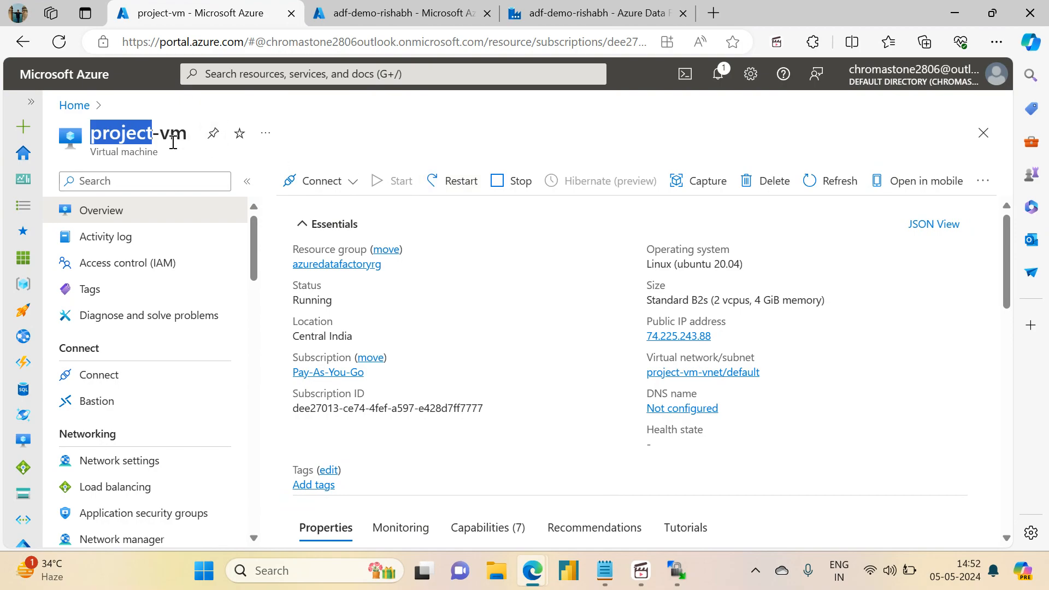
pyautogui.click(151, 140)
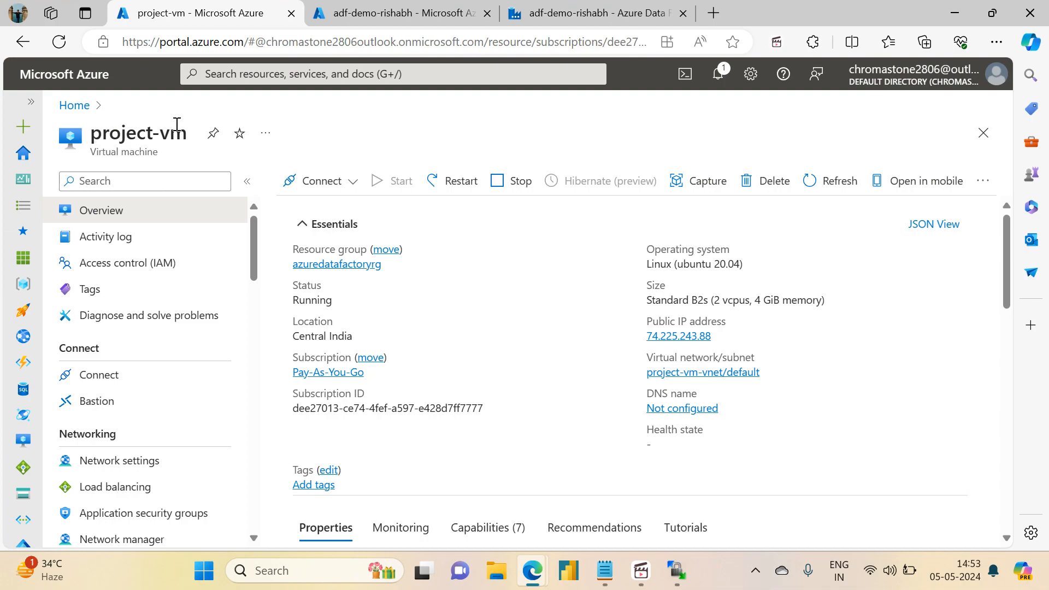
pyautogui.click(590, 13)
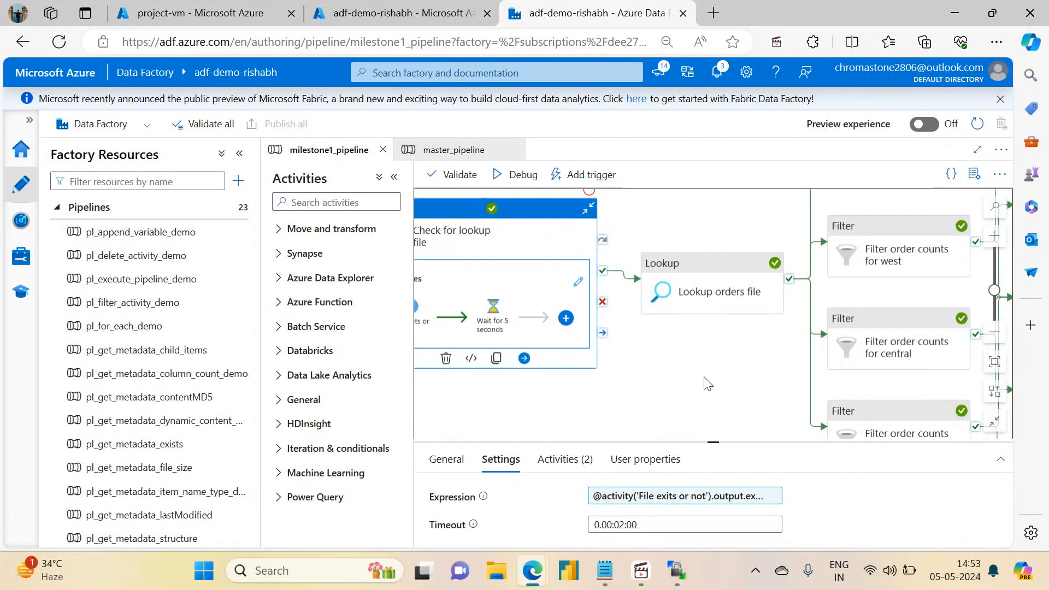
# Step: Show the Succeeded debug run output and review the Until and Lookup activities
pyautogui.click(694, 386)
pyautogui.moveTo(694, 376); pyautogui.dragTo(591, 372)
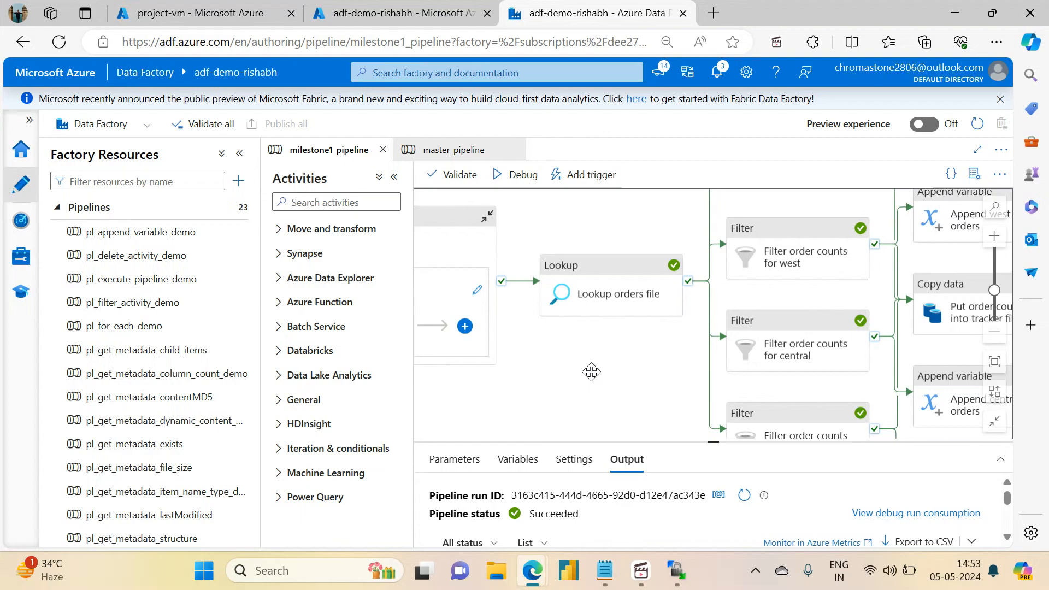
pyautogui.moveTo(591, 372); pyautogui.dragTo(695, 413)
pyautogui.moveTo(633, 197); pyautogui.dragTo(840, 127)
# Step: Pan back through Get Metadata, Set Ingestion Date and Get Day of the week to Set current date
pyautogui.moveTo(481, 419); pyautogui.dragTo(755, 402)
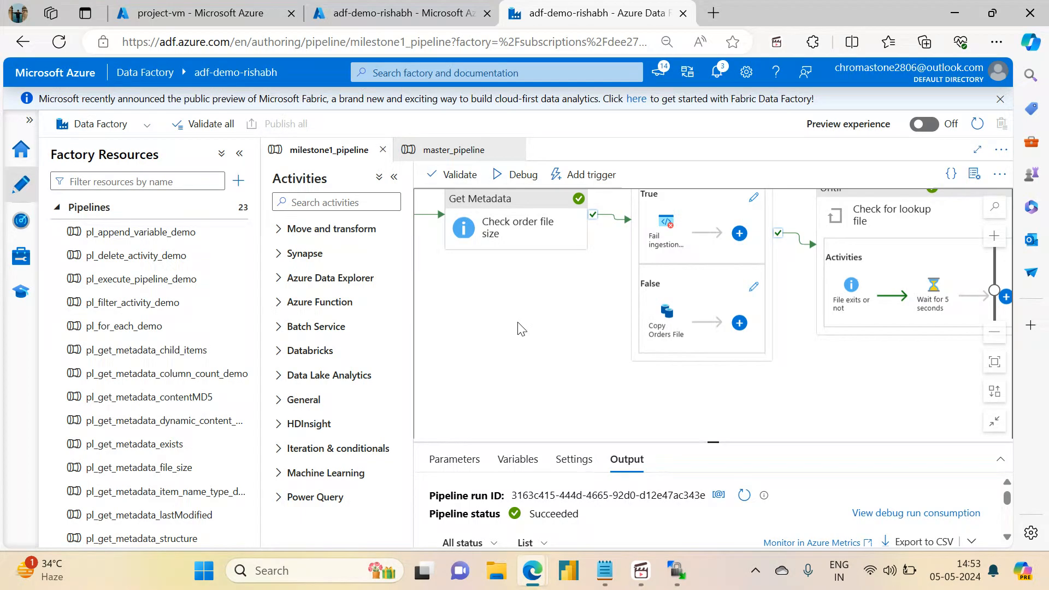
pyautogui.moveTo(541, 304); pyautogui.dragTo(765, 369)
pyautogui.moveTo(650, 367); pyautogui.dragTo(880, 371)
pyautogui.moveTo(584, 342)
pyautogui.mouseDown()
pyautogui.moveTo(697, 332)
pyautogui.moveTo(578, 350)
pyautogui.mouseUp()
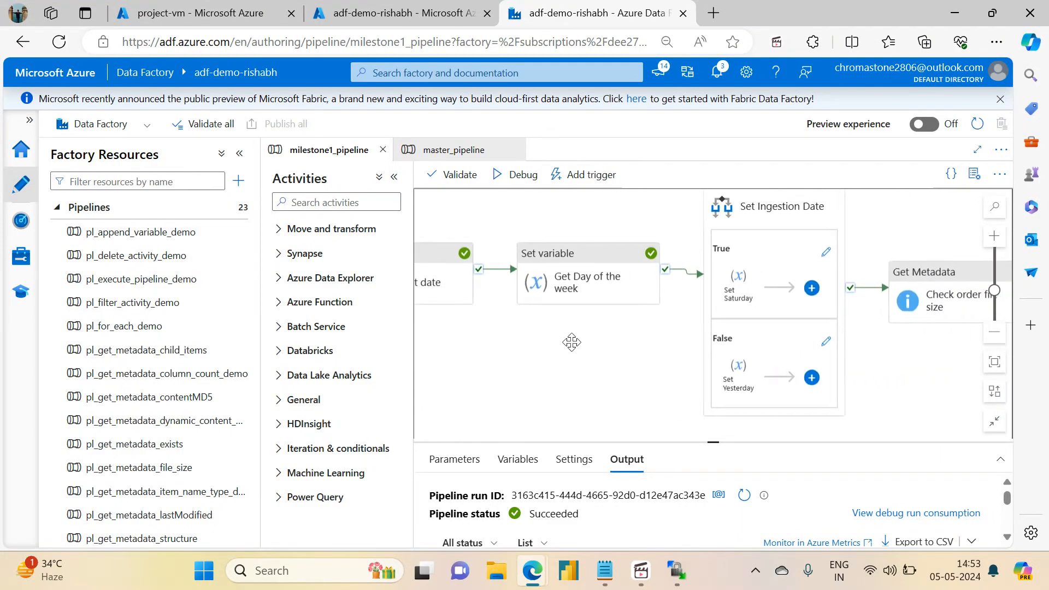